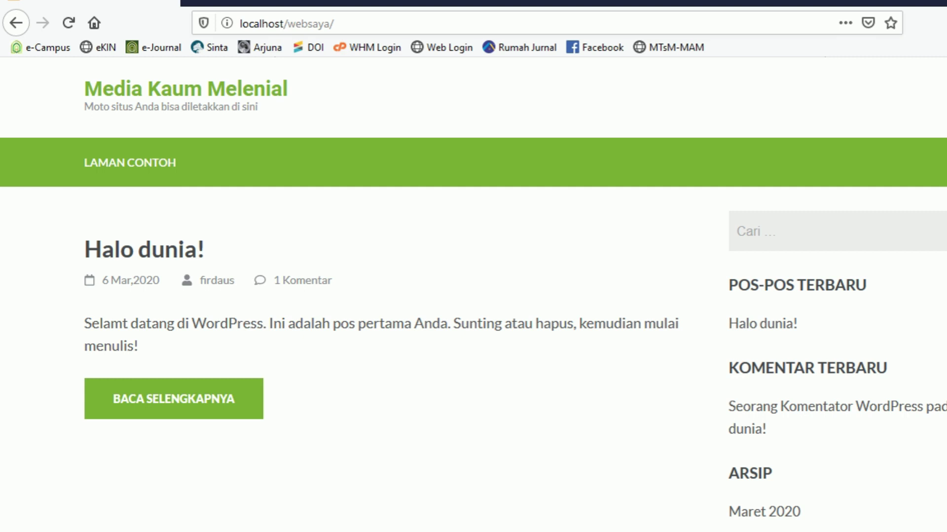
- Review the notes on pages, posts and categories, and look over the Media Kaum Melenial front page down to its footer
click(946, 531)
scroll(915, 521, down, 4)
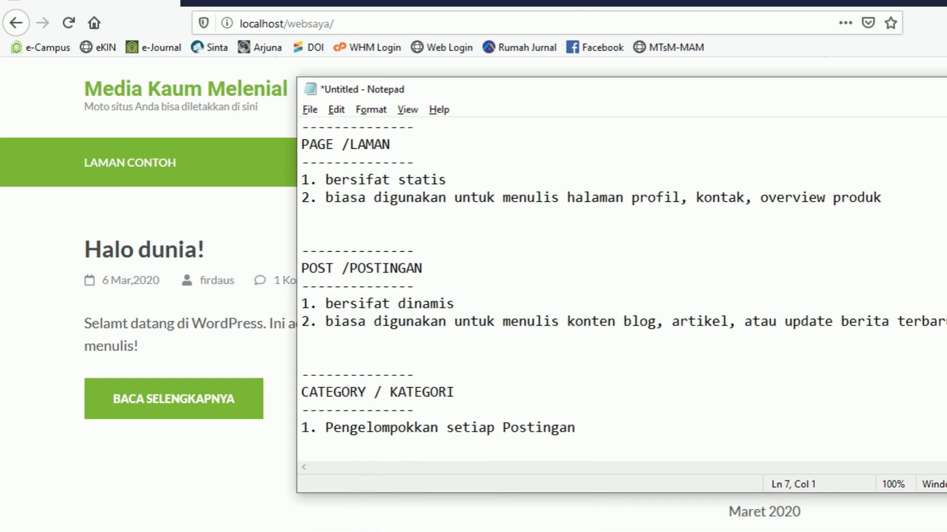
key(alt+Tab)
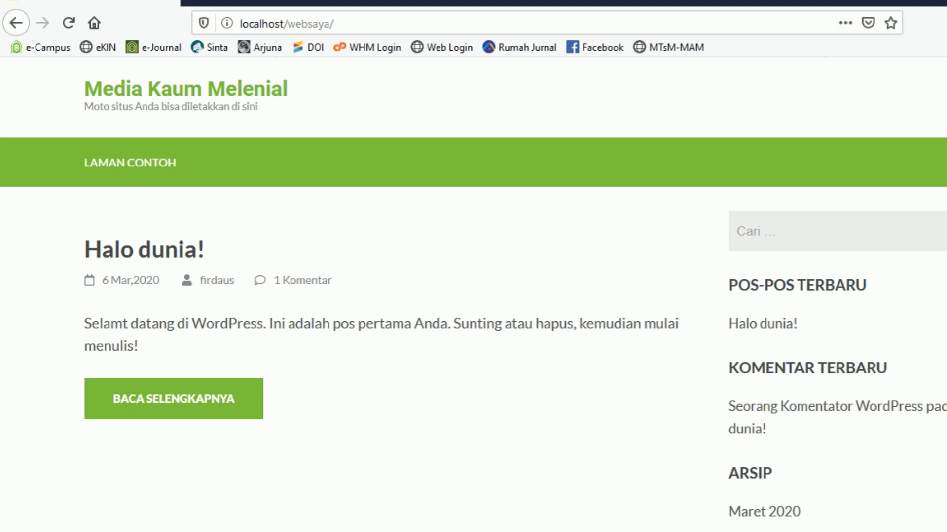
scroll(474, 296, down, 8)
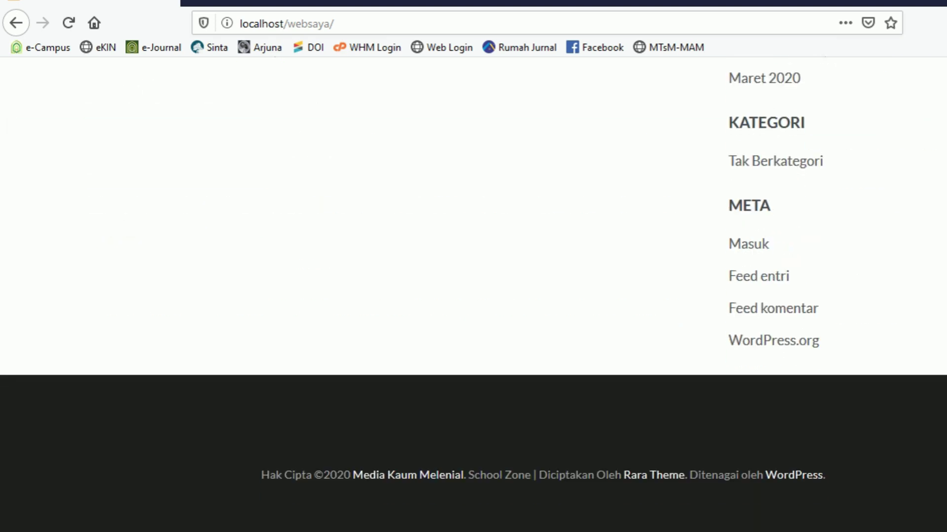
scroll(473, 295, up, 8)
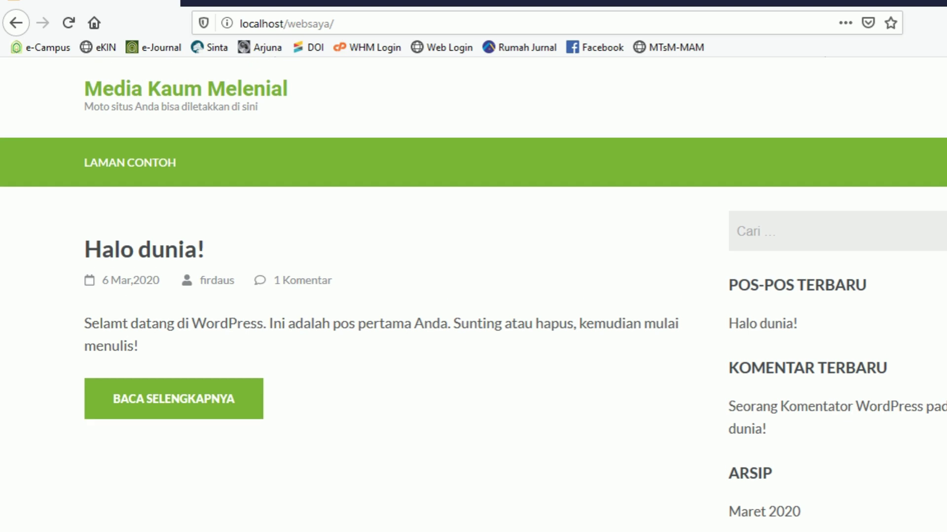
scroll(473, 296, down, 2)
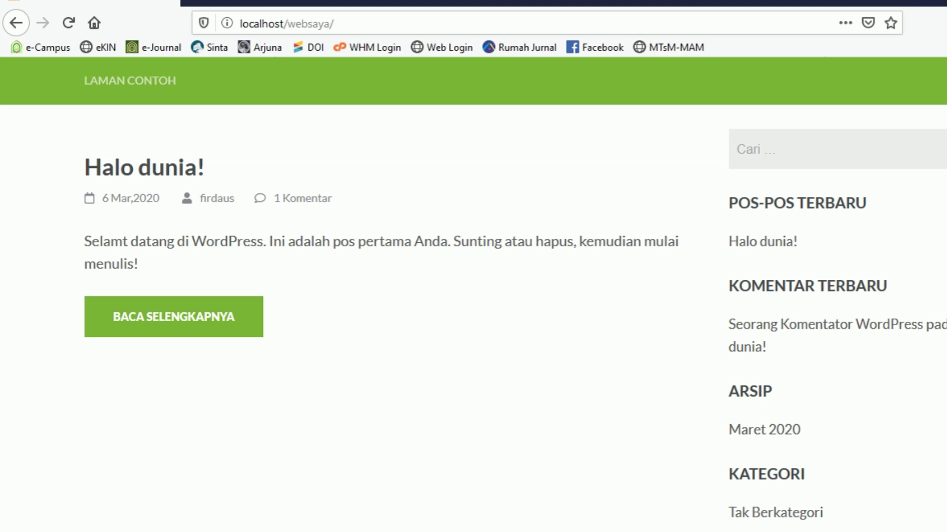
scroll(473, 294, up, 2)
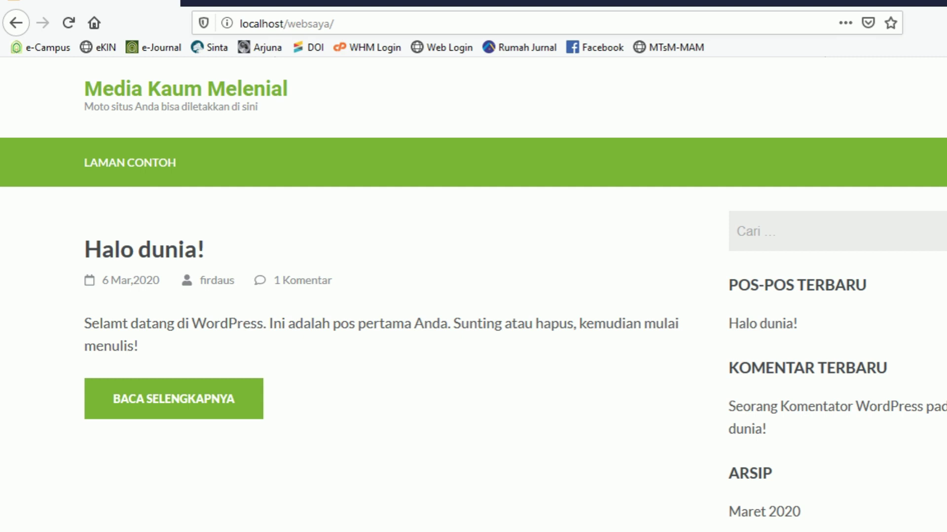
click(340, 23)
click(340, 23)
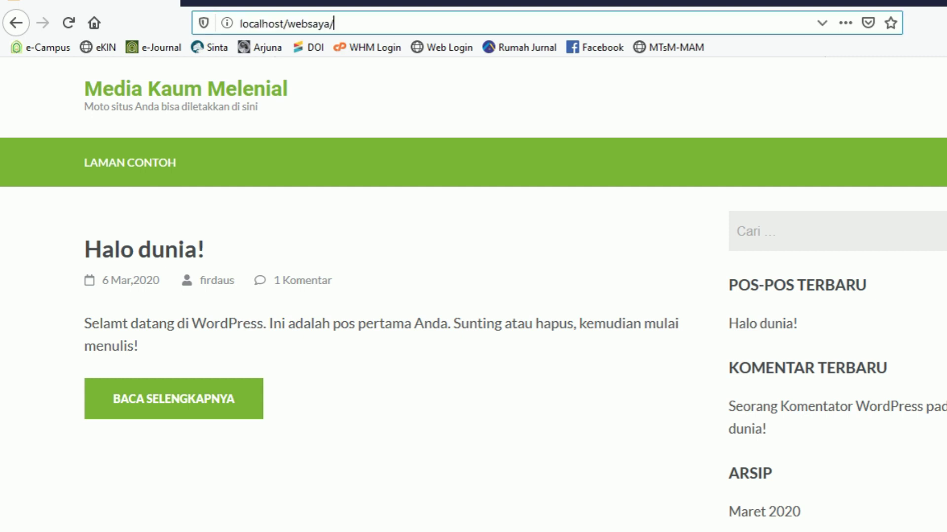
text(m)
key(Return)
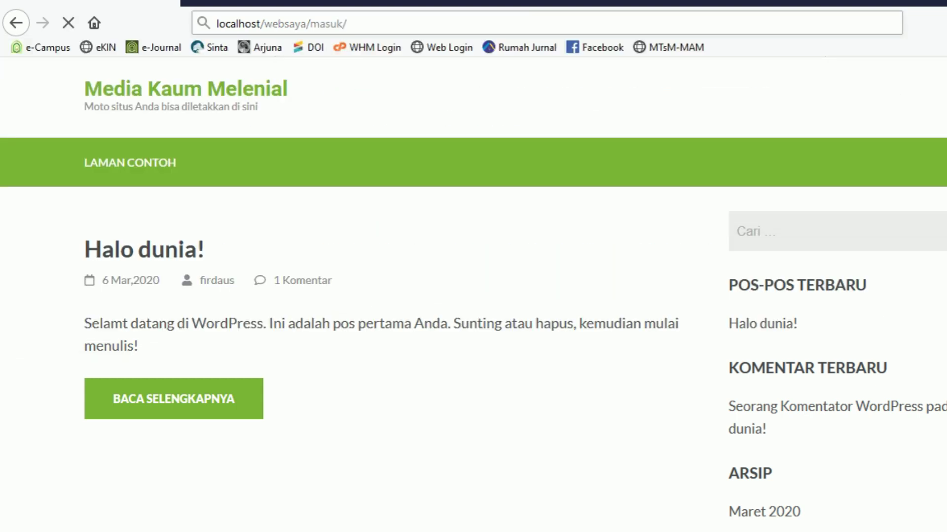
double_click(328, 23)
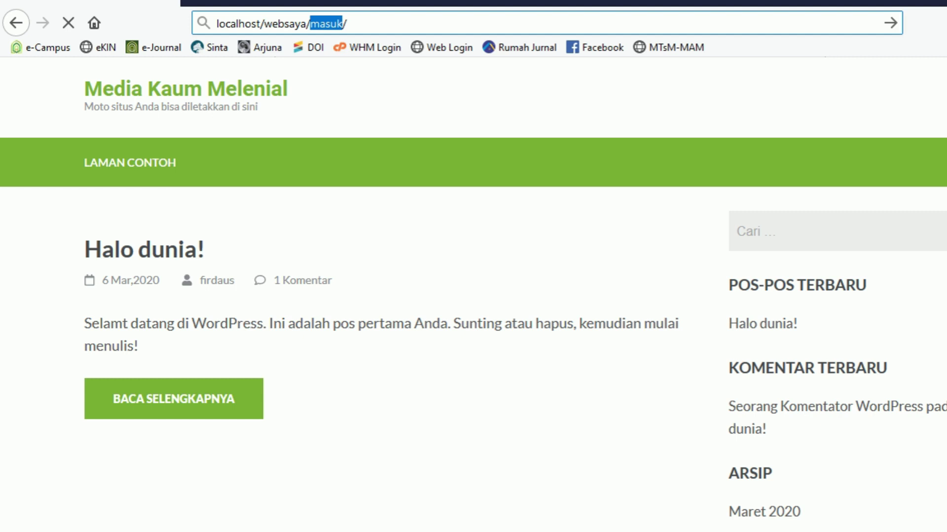
double_click(331, 24)
mouse_move(347, 24)
mouse_down()
mouse_move(299, 24)
mouse_move(347, 24)
mouse_up()
double_click(326, 23)
text(wp-admin)
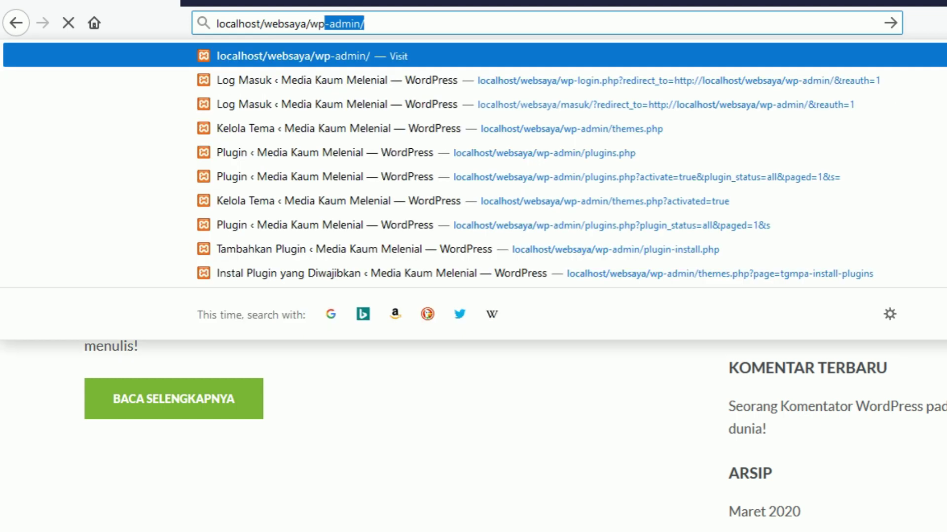
- Open the site's login page at localhost/websaya/masuk/
drag(310, 23, 365, 24)
text(m)
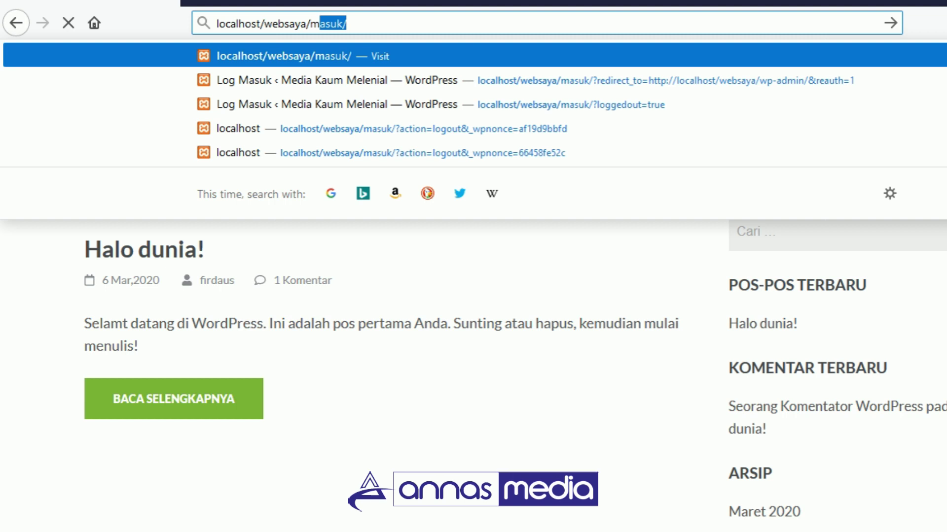
key(Escape)
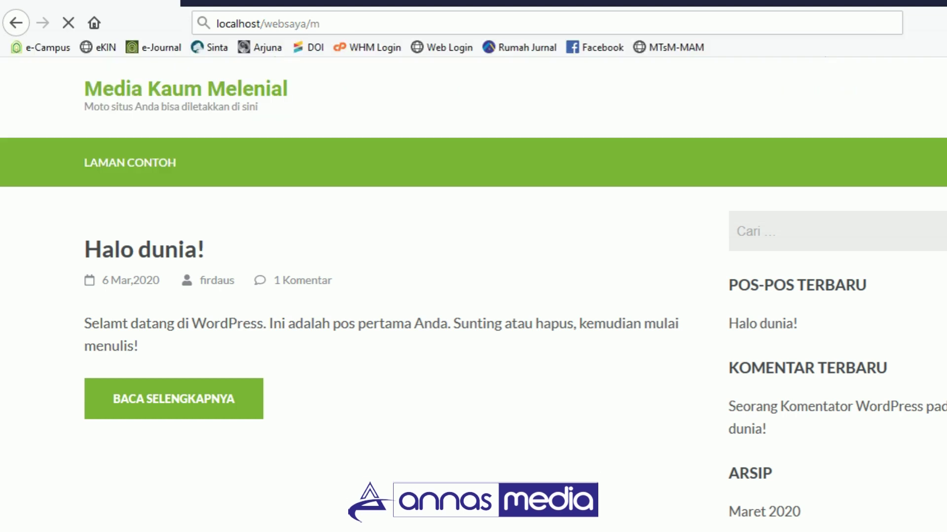
click(341, 24)
click(340, 23)
text(asuk/)
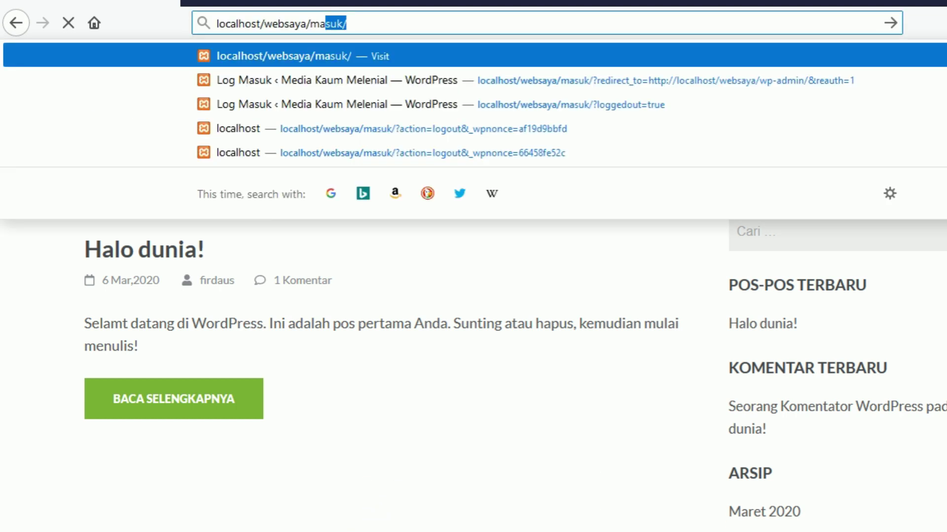
key(Return)
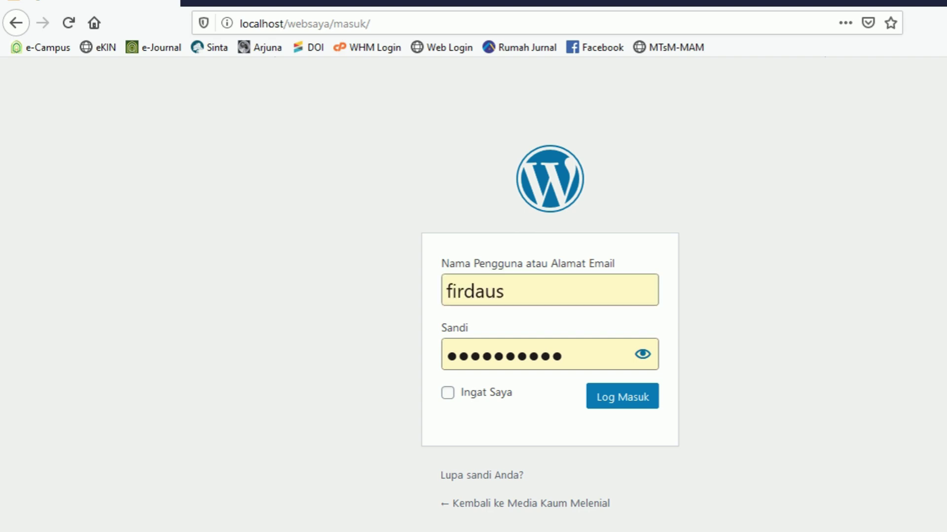
- Log in to the WordPress admin dashboard with the prefilled username and password
click(549, 291)
click(549, 354)
click(622, 397)
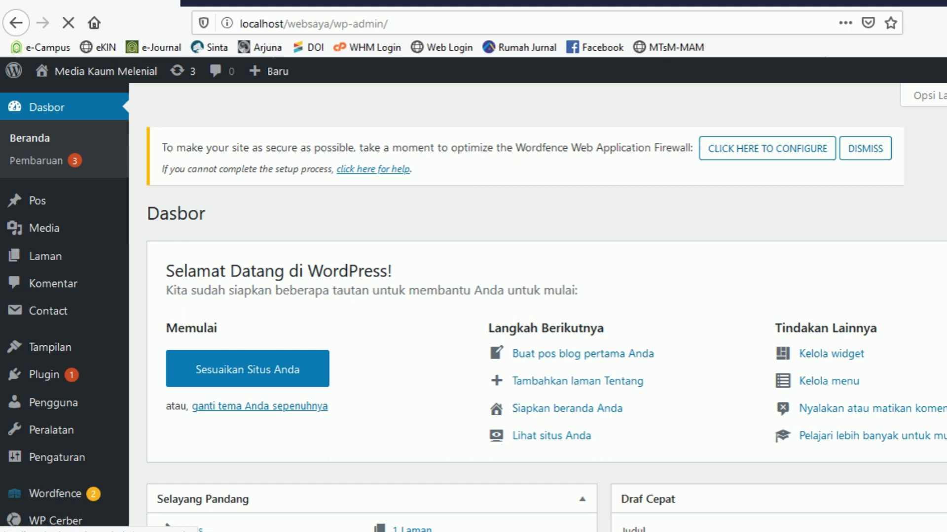
- Look over the admin dashboard and examine the options offered for Pos and Laman
scroll(537, 306, down, 5)
scroll(537, 306, up, 5)
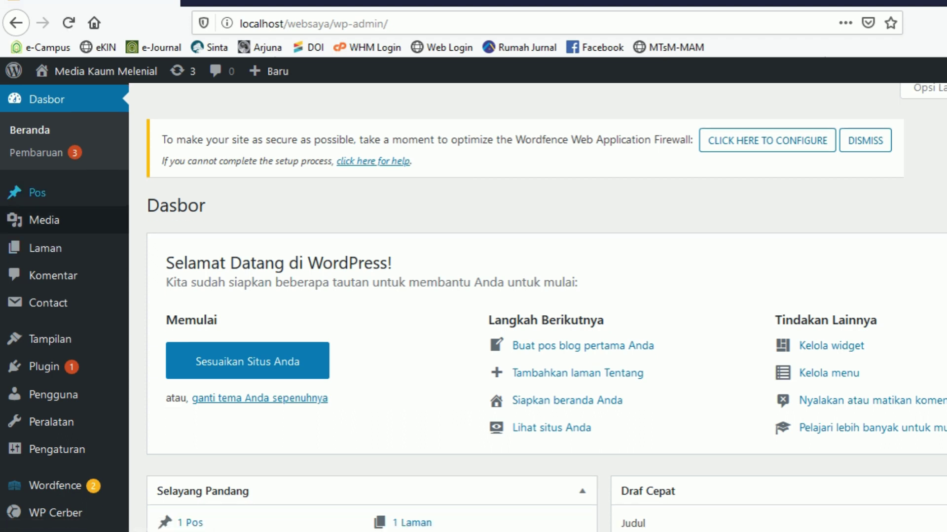
scroll(50, 257, down, 2)
mouse_move(49, 319)
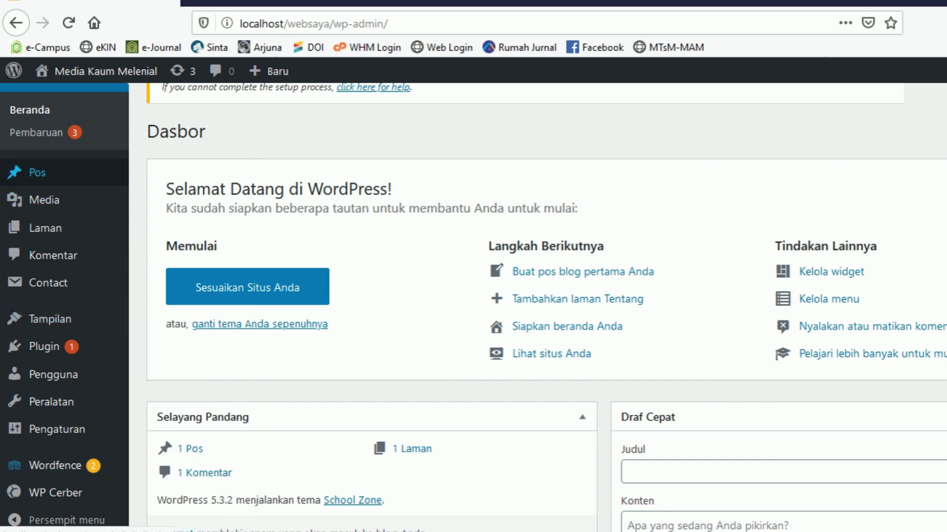
scroll(15, 197, up, 2)
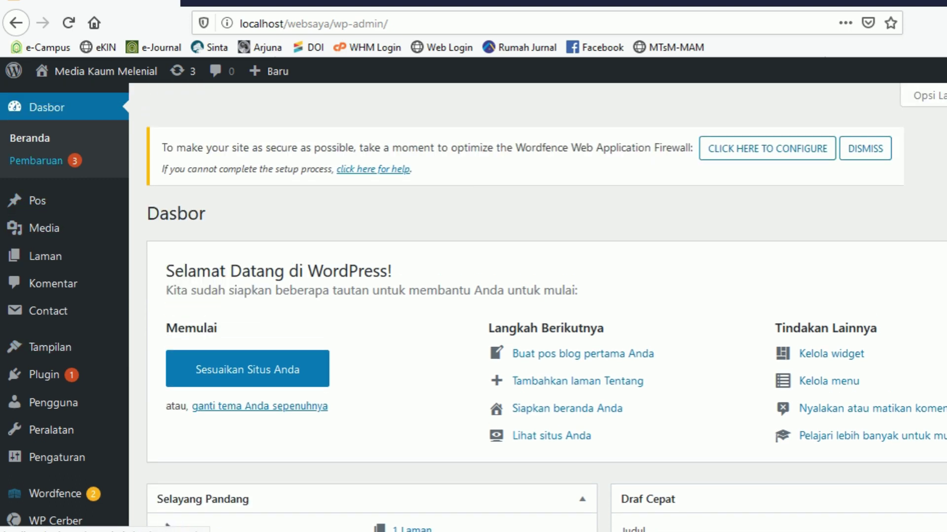
mouse_move(45, 228)
mouse_move(37, 201)
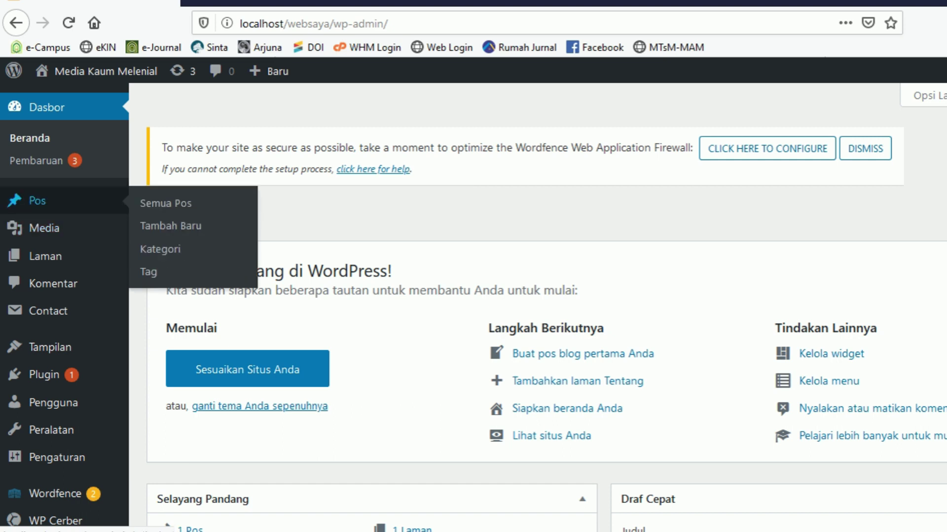
mouse_move(44, 256)
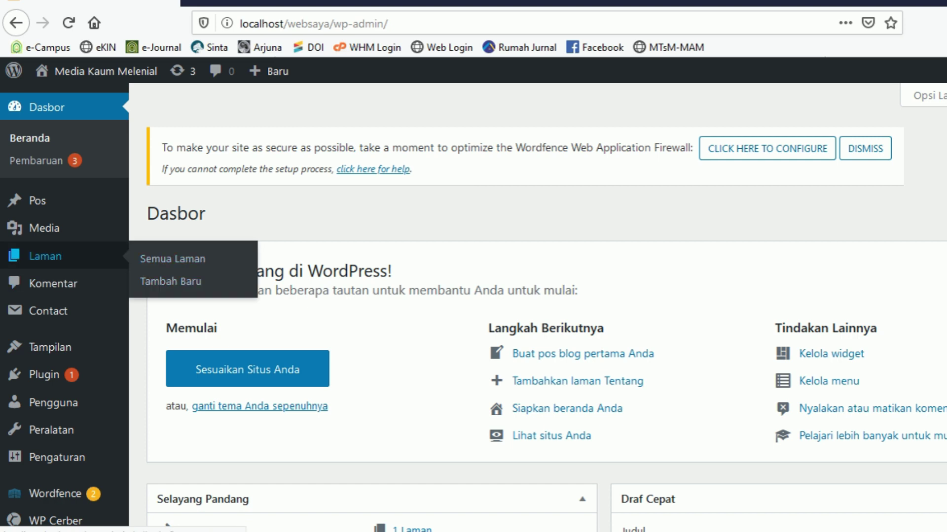
- Switch to Notepad and highlight the "PAGE /LAMAN" heading in the notes
key(alt+Tab)
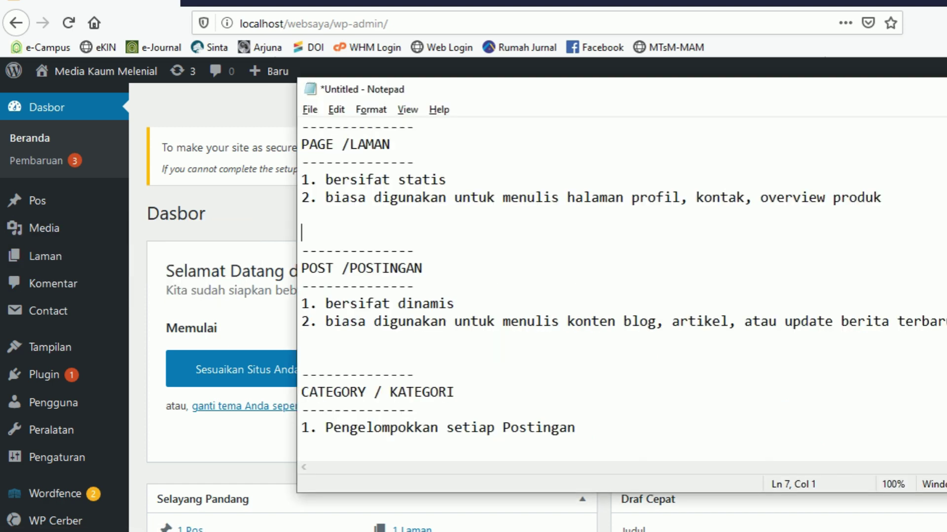
drag(391, 144, 301, 144)
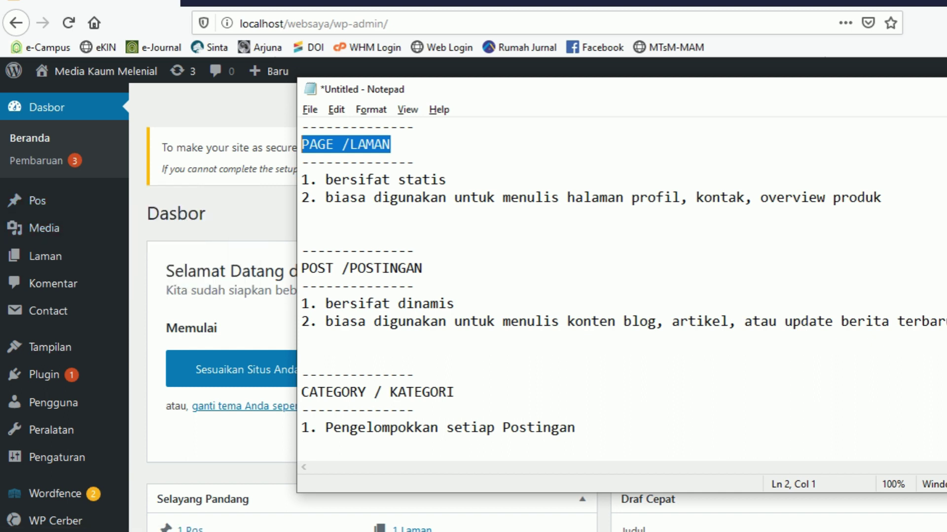
click(929, 531)
click(929, 495)
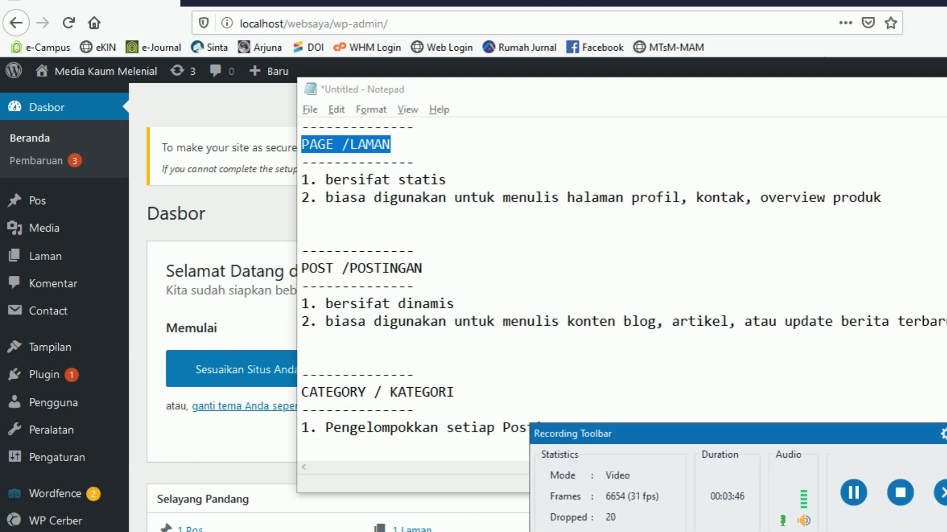
click(853, 493)
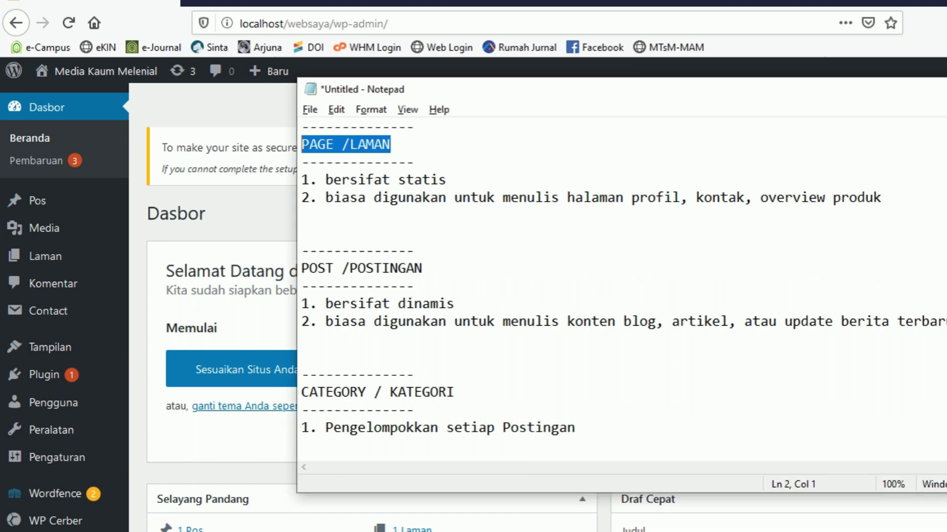
- Append "/tidak berubah (Profi" to the "bersifat statis" point under PAGE /LAMAN in the notes
click(390, 144)
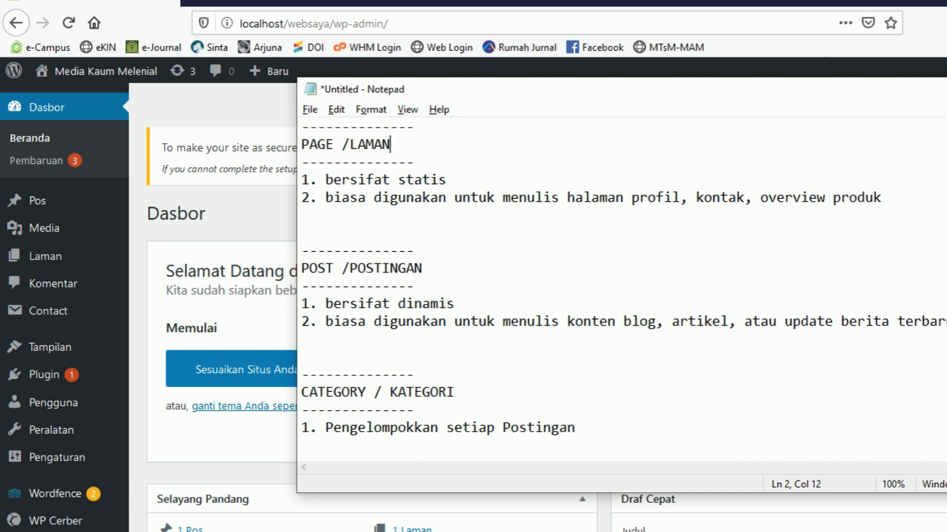
drag(325, 179, 446, 180)
click(446, 179)
text(/tidak b)
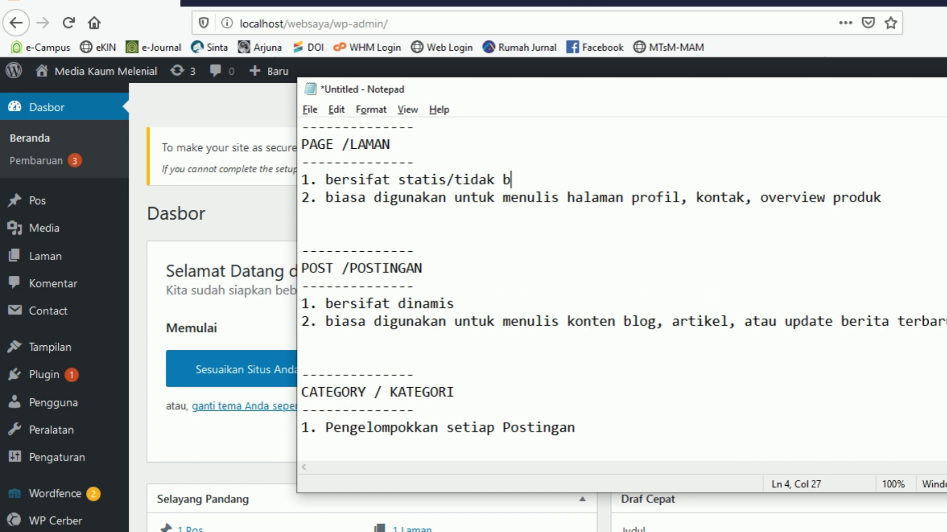
text(erubah)
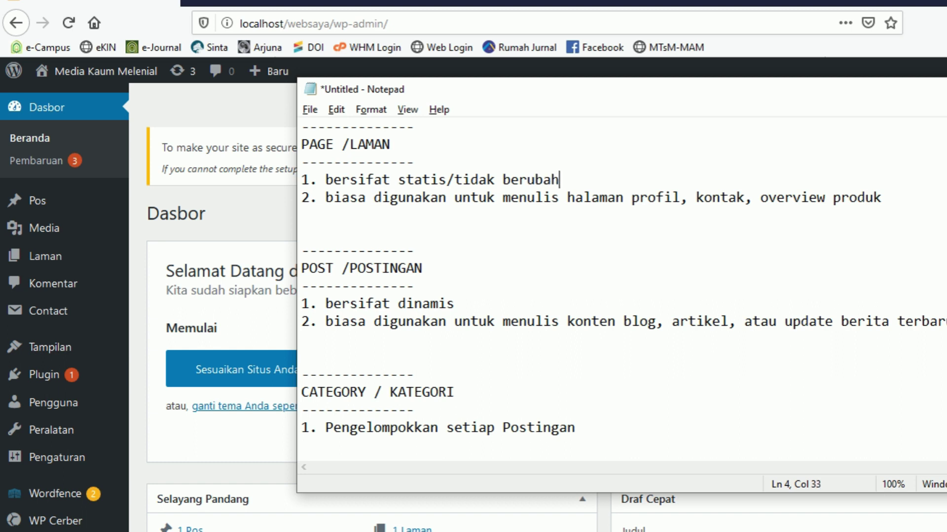
text( ()
text(Proo)
key(BackSpace)
text(fil)
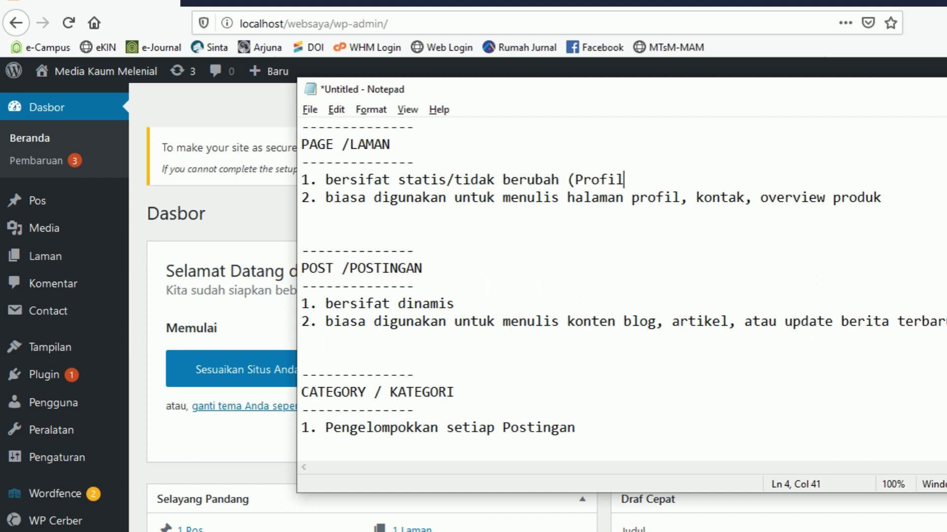
key(BackSpace)
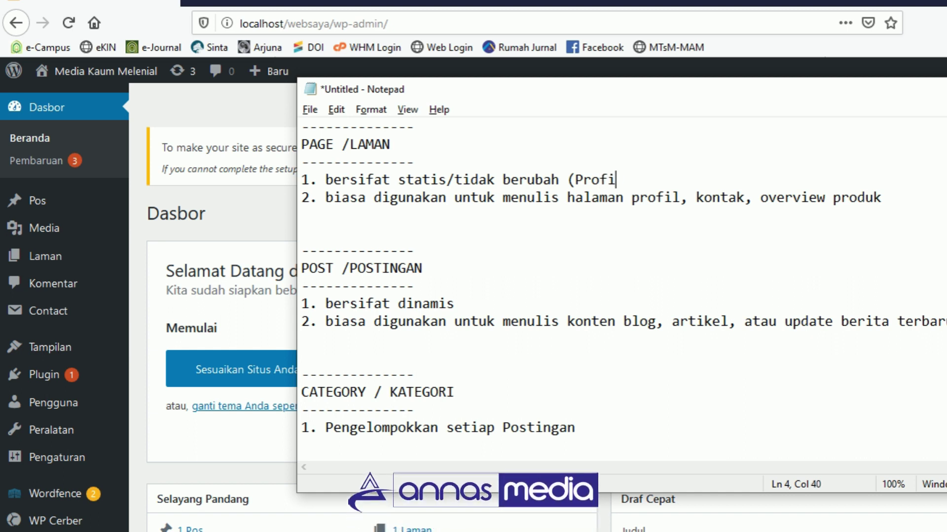
- Highlight the text of the second PAGE /LAMAN point, followed by the "POST /POSTINGAN" heading
drag(632, 197, 367, 197)
click(495, 197)
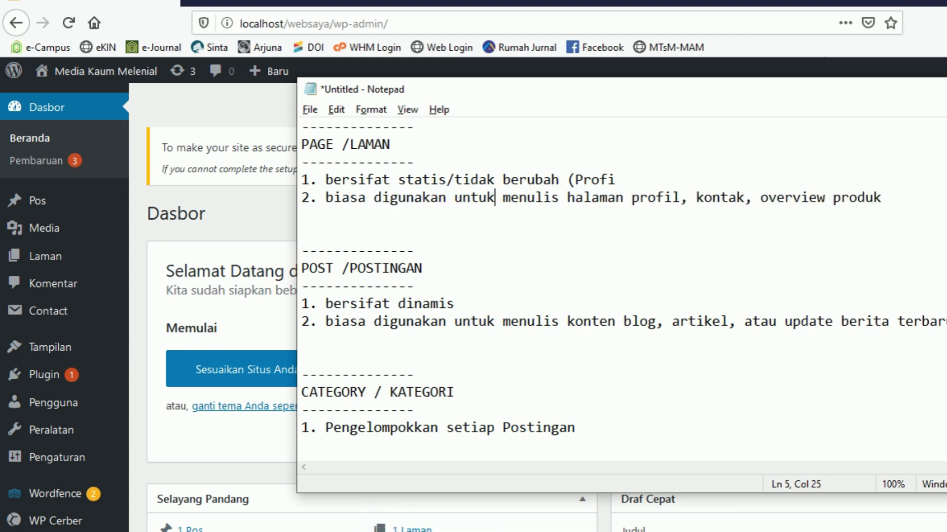
drag(317, 268, 414, 268)
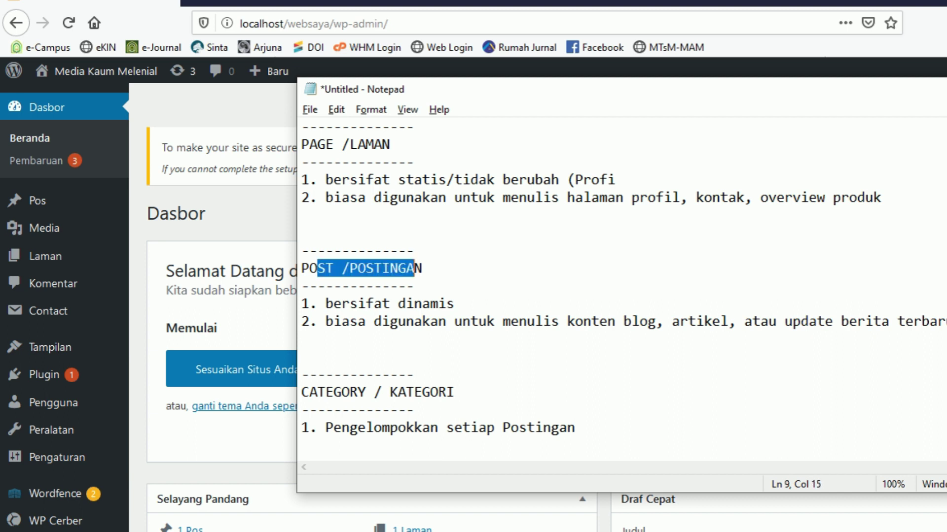
- Append " ( Informasi, Berita)" to the "bersifat dinamis" point under POST /POSTINGAN and highlight the second point's text
click(455, 304)
text(/ )
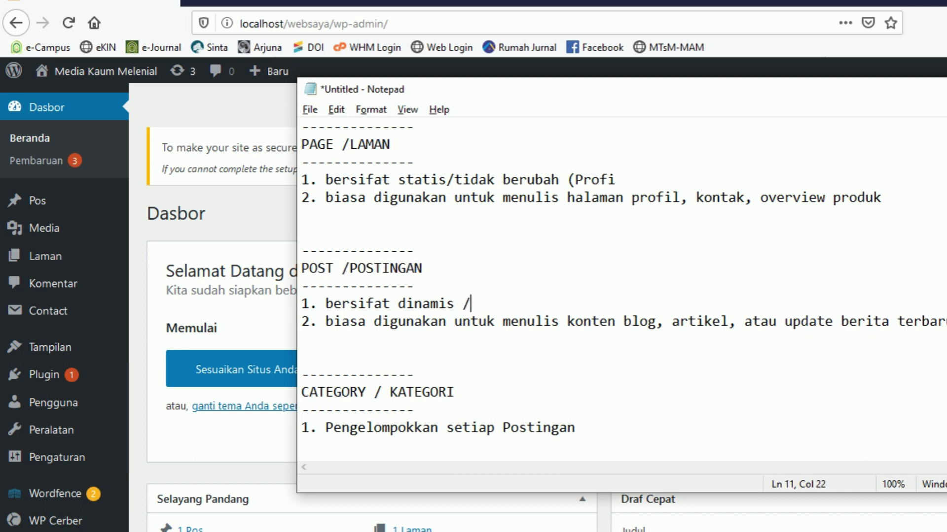
text(Informas)
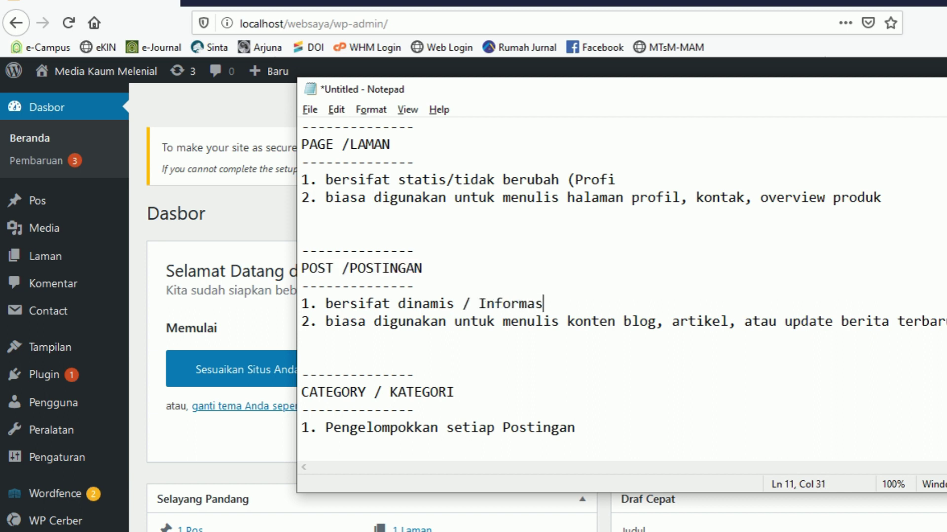
key(ctrl+Left)
key(ctrl+Left)
key(shift+Right)
text(()
key(End)
text(i, Berita)
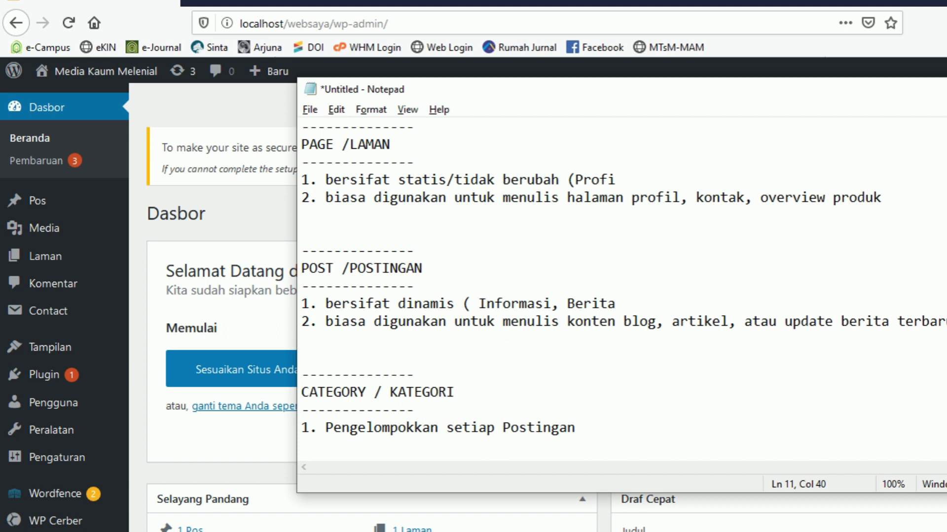
text())
drag(341, 322, 946, 322)
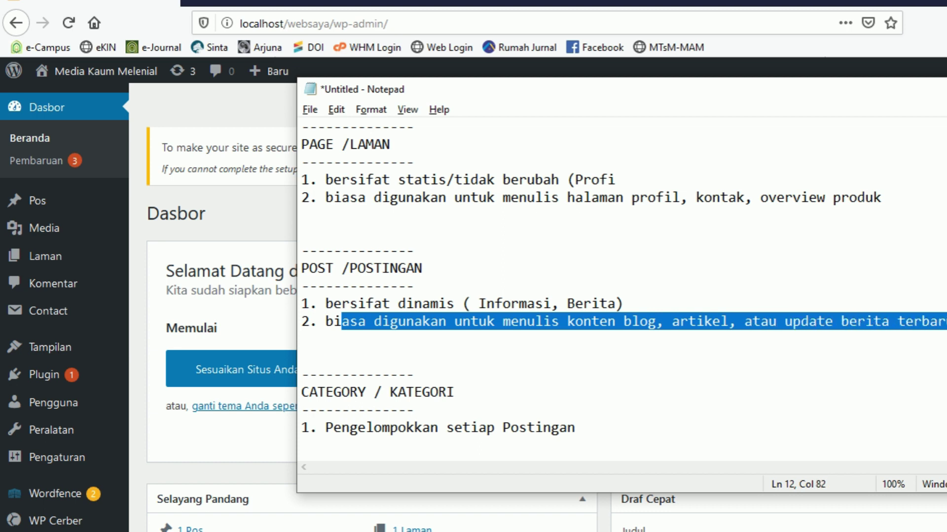
- Highlight part of the "POST /POSTINGAN" heading in the notes and reveal the Pos submenu in the WordPress dashboard
click(946, 322)
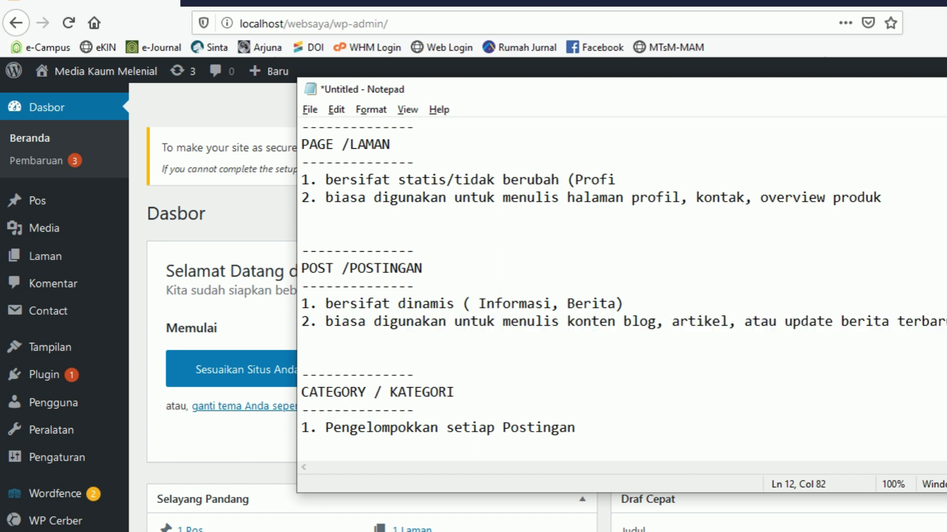
drag(326, 268, 374, 269)
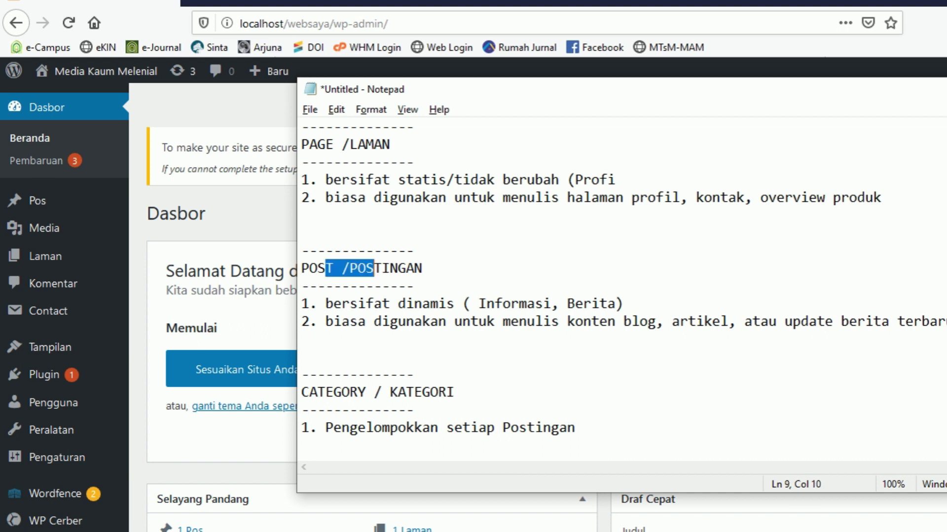
mouse_move(59, 201)
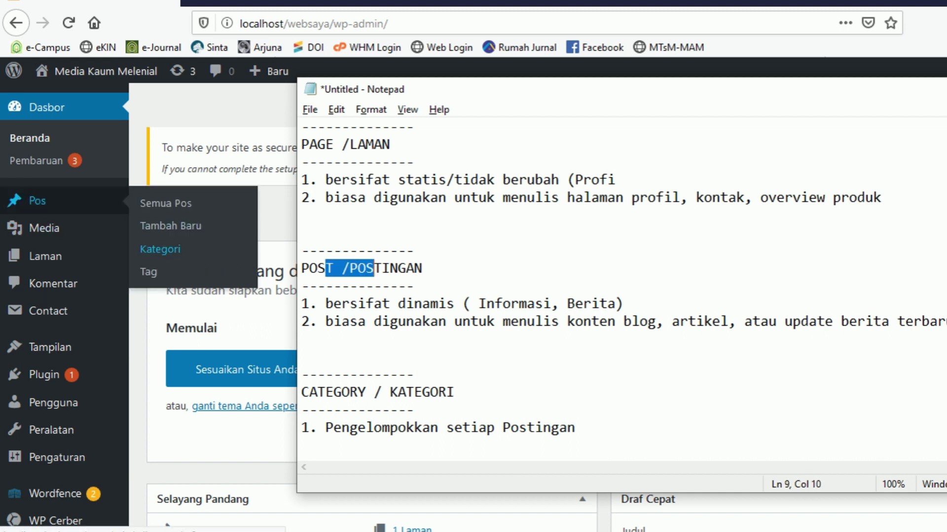
- Highlight the end of the "Pengelompokkan setiap Postingan" point, then place the cursor at the end of the "bersifat dinamis" line
drag(576, 427, 325, 410)
click(326, 269)
drag(576, 428, 463, 428)
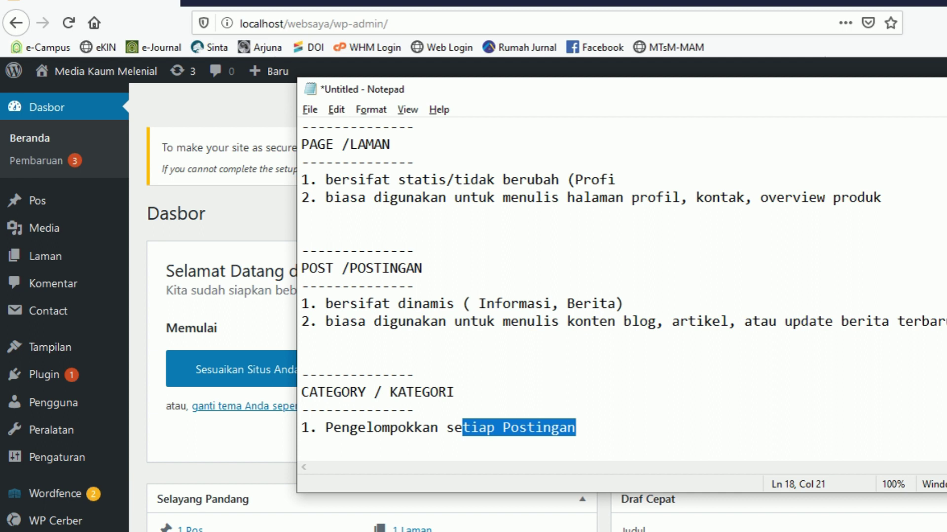
click(351, 304)
click(624, 304)
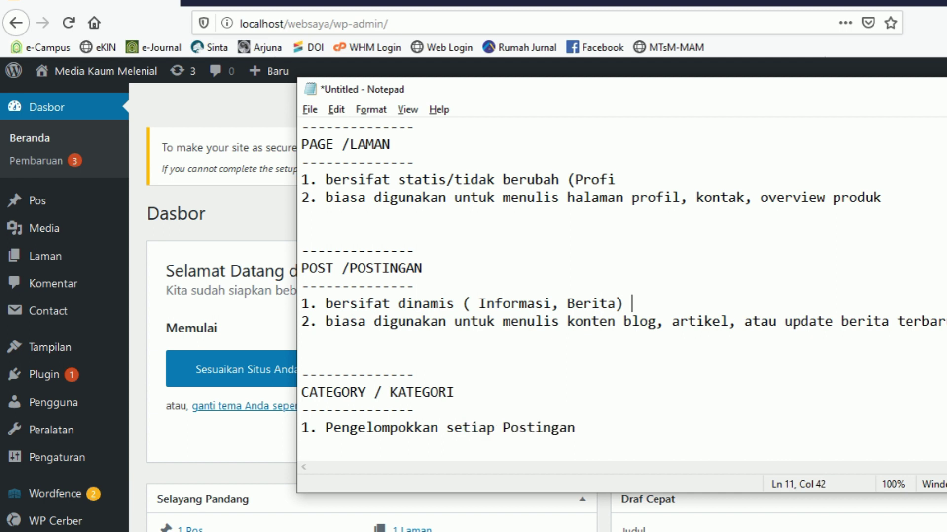
- Highlight the PAGE /LAMAN, POST /POSTINGAN and CATEGORY / KATEGORI headings one after another, starting and ending with the category heading
drag(301, 392, 454, 392)
click(454, 393)
drag(391, 144, 325, 144)
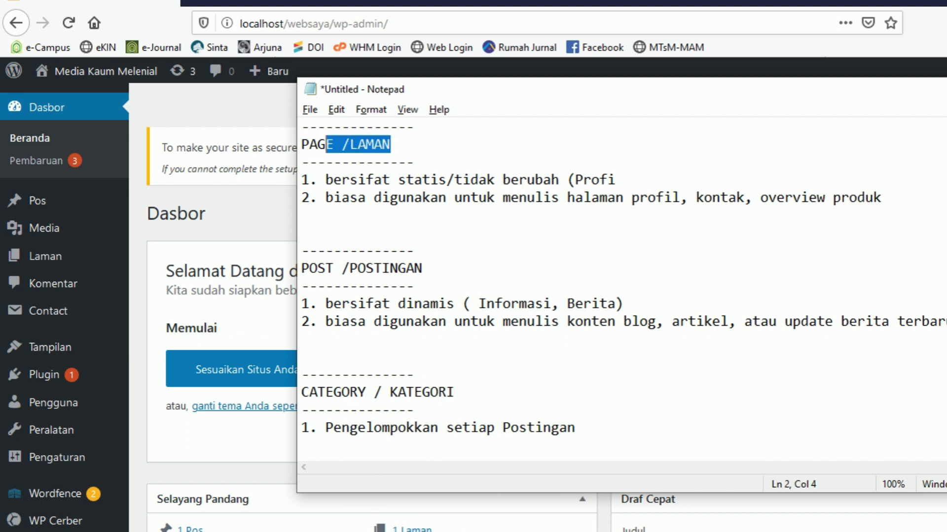
drag(422, 268, 334, 269)
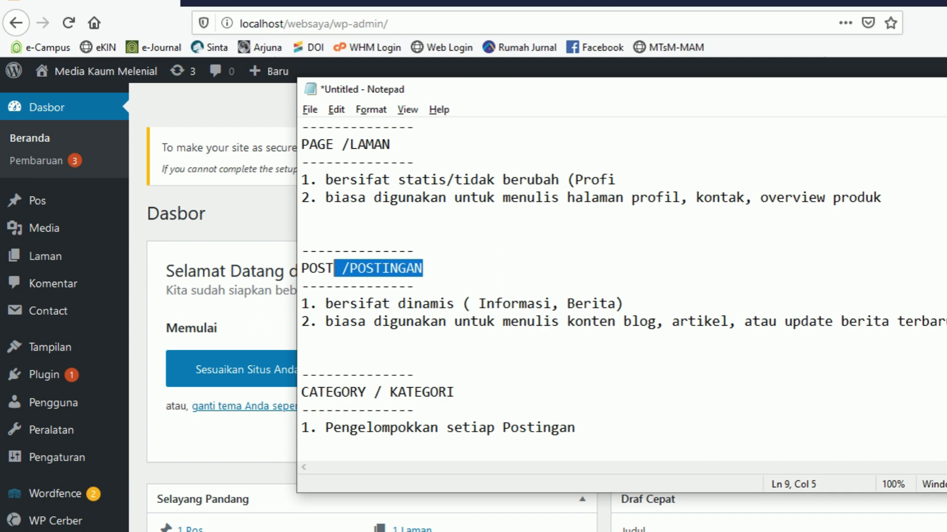
drag(454, 392, 302, 392)
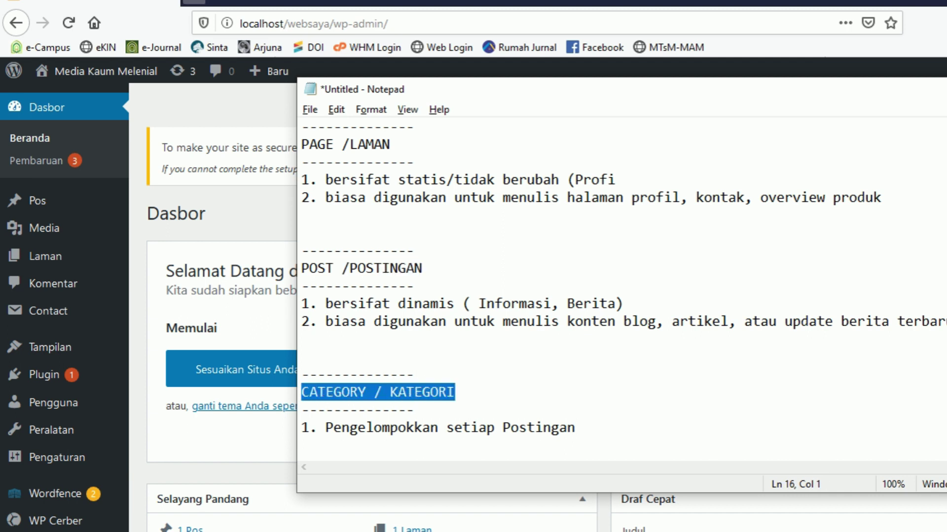
- Switch from Notepad to the browser and open the site's public front page in a new tab
mouse_move(93, 71)
click(69, 99)
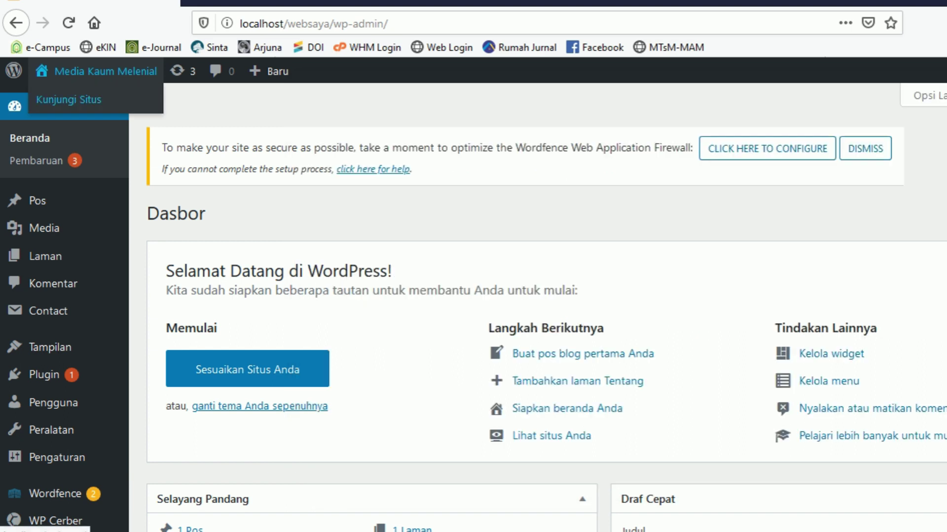
right_click(74, 97)
click(123, 102)
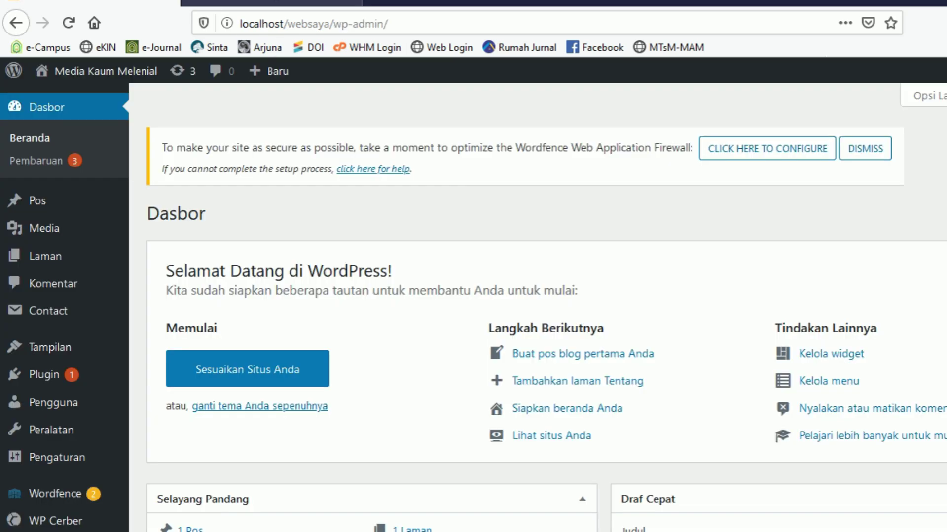
click(273, 2)
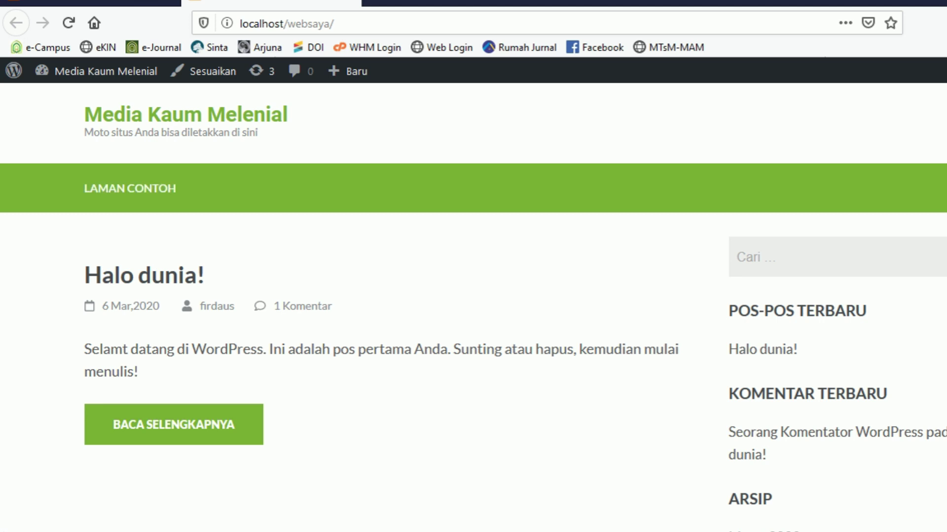
- Look over the site's front page from header to footer and return to the WordPress dashboard tab
scroll(473, 296, down, 10)
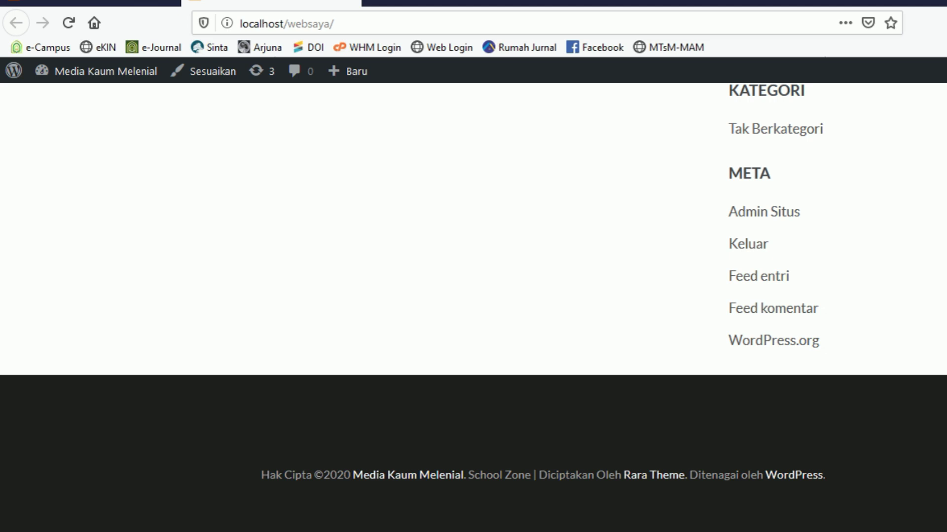
scroll(474, 296, up, 10)
scroll(474, 296, down, 5)
scroll(473, 295, up, 5)
scroll(473, 296, down, 4)
scroll(473, 296, up, 4)
click(74, 2)
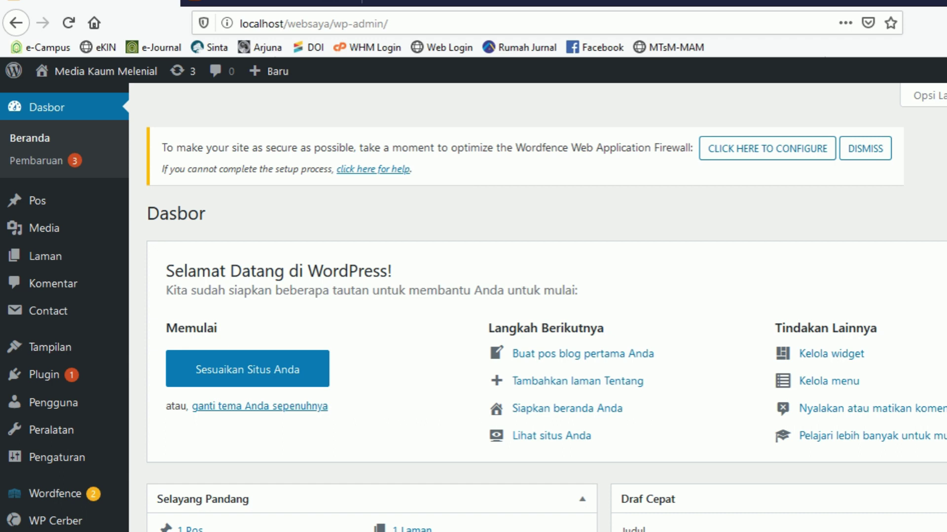
- Switch to Notepad and highlight the page, post and category headings in order, finishing on "PAGE /LAMAN"
key(alt+Tab)
drag(390, 145, 301, 148)
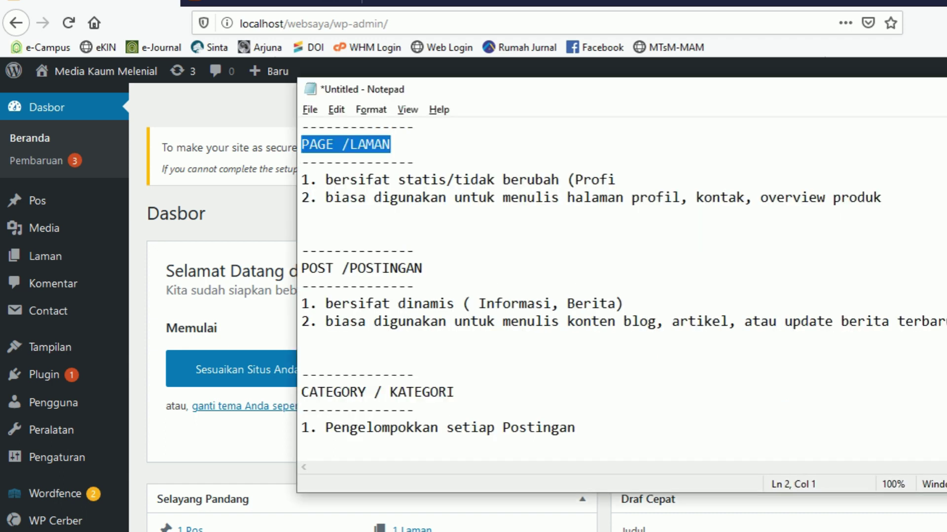
drag(423, 269, 301, 268)
drag(455, 393, 302, 393)
drag(390, 144, 301, 145)
- Switch to the browser, show the list of all pages in WordPress and start a new page
key(alt+Tab)
mouse_move(45, 256)
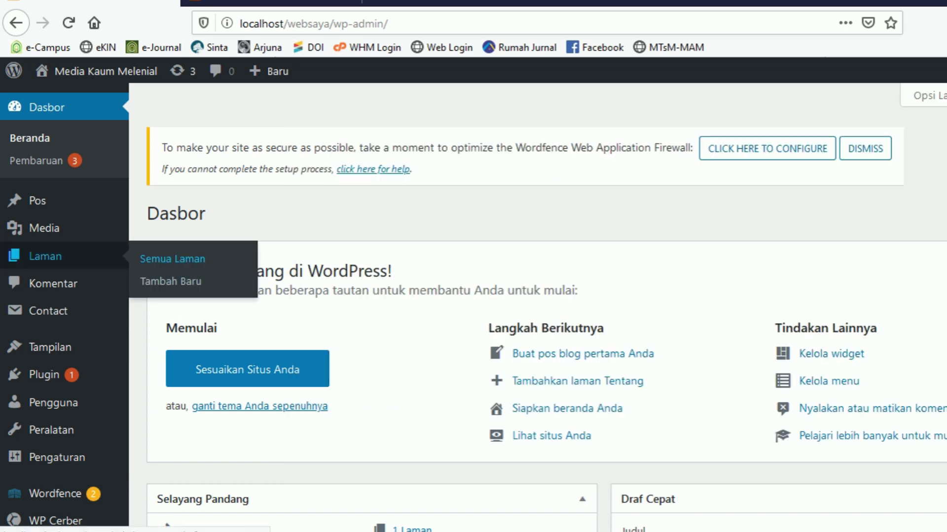
click(172, 259)
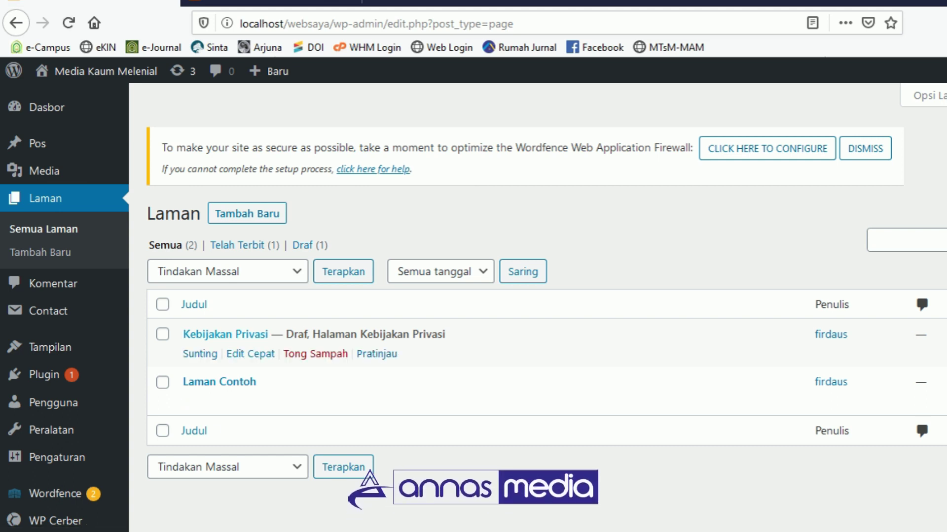
scroll(537, 308, down, 1)
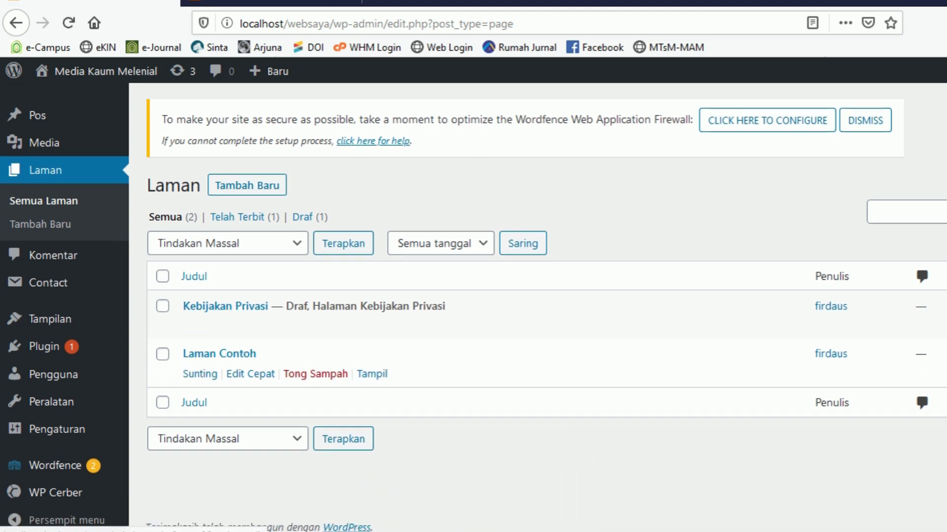
scroll(537, 308, up, 1)
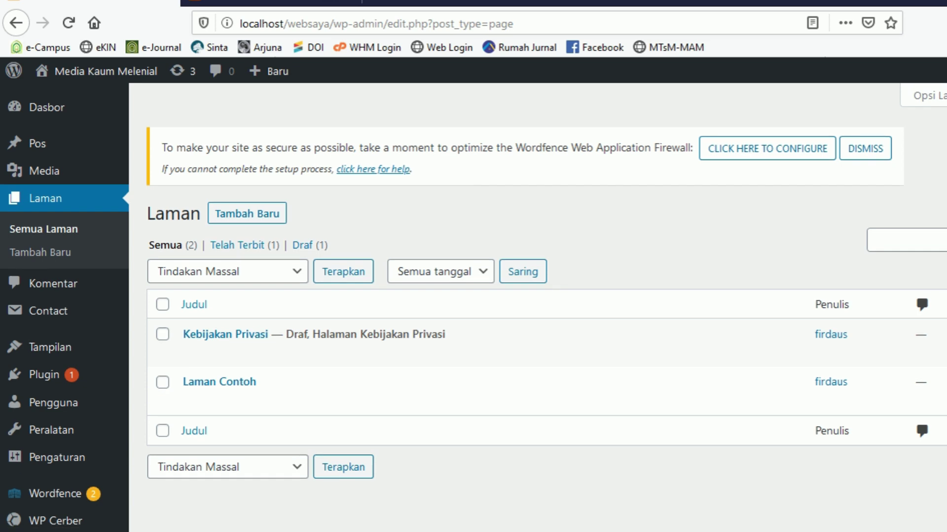
mouse_move(50, 330)
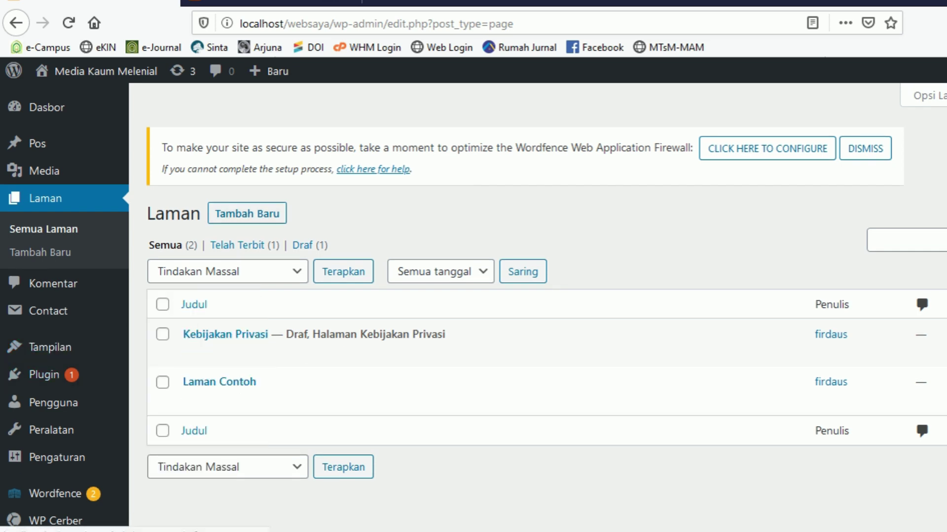
click(247, 213)
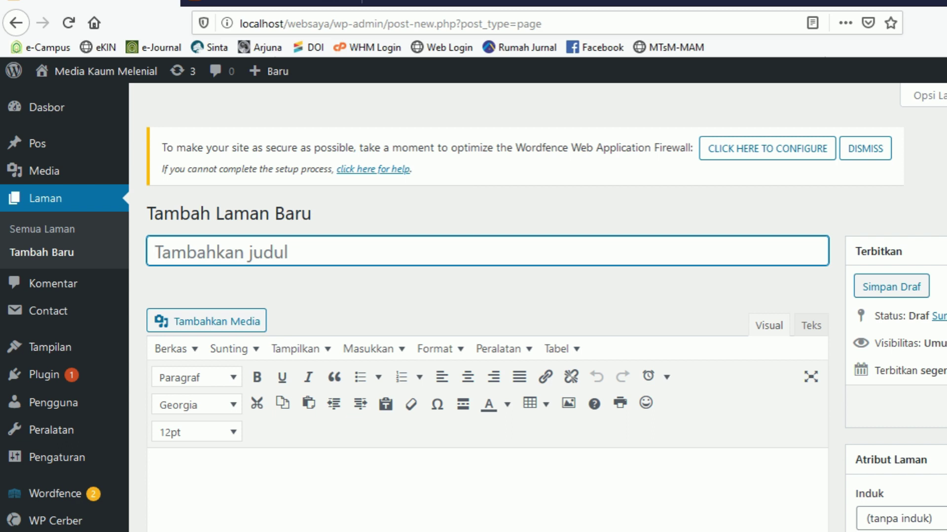
- Title the new page "Sekapur Sirih"
text(Seapu)
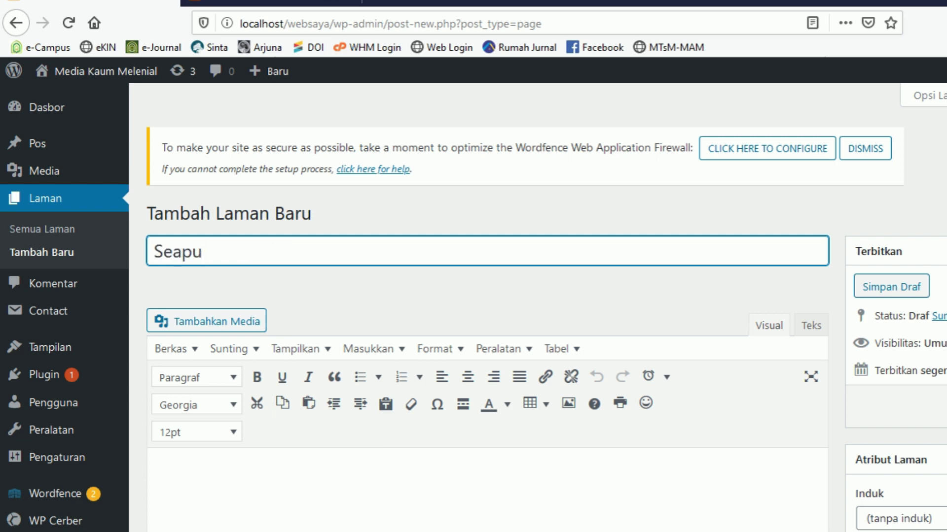
key(BackSpace)
key(BackSpace)
key(BackSpace)
text(kaput)
key(BackSpace)
text(r Sirih)
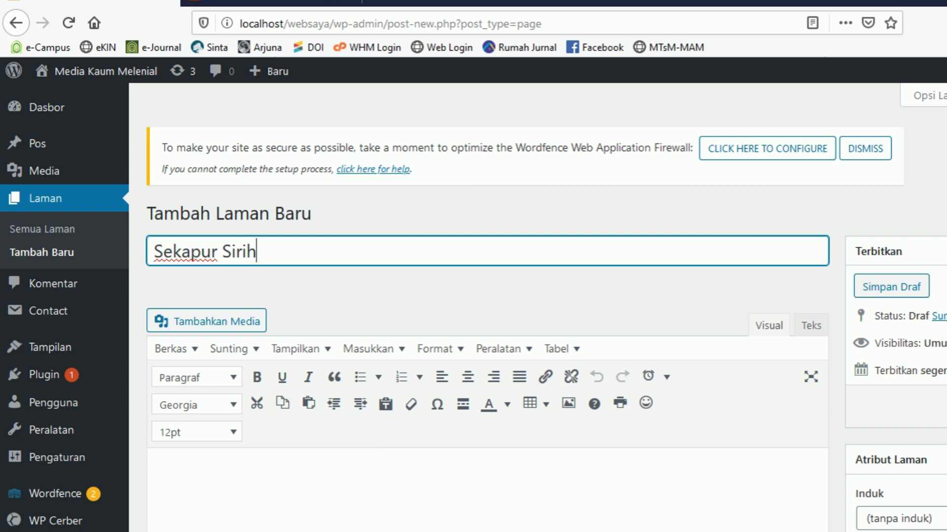
scroll(473, 307, down, 1)
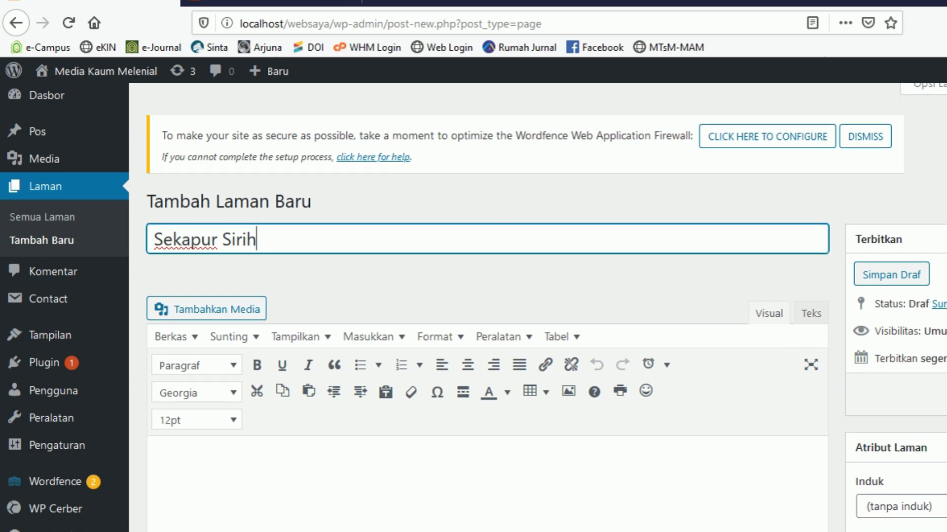
- Replace the new page's title with "Kata Sambbuta"
key(ctrl+a)
text(Kata)
text(ambbuta)
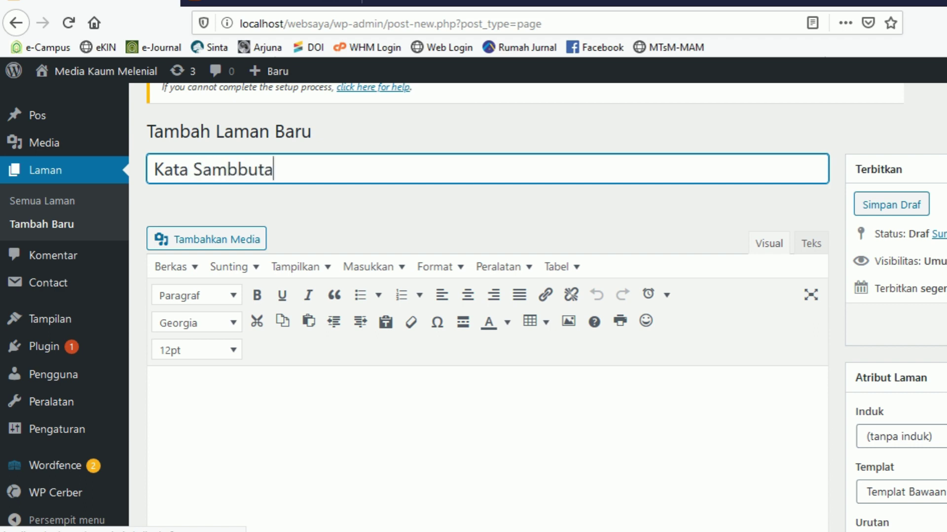
- Set the new page's title to "Profil" and place the cursor in the empty content area
key(ctrl+a)
text(Profil)
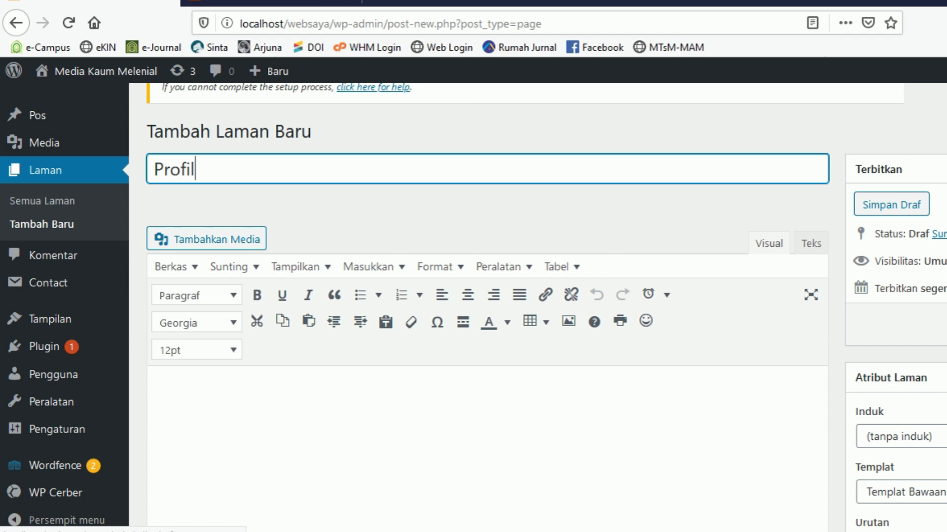
scroll(489, 306, down, 3)
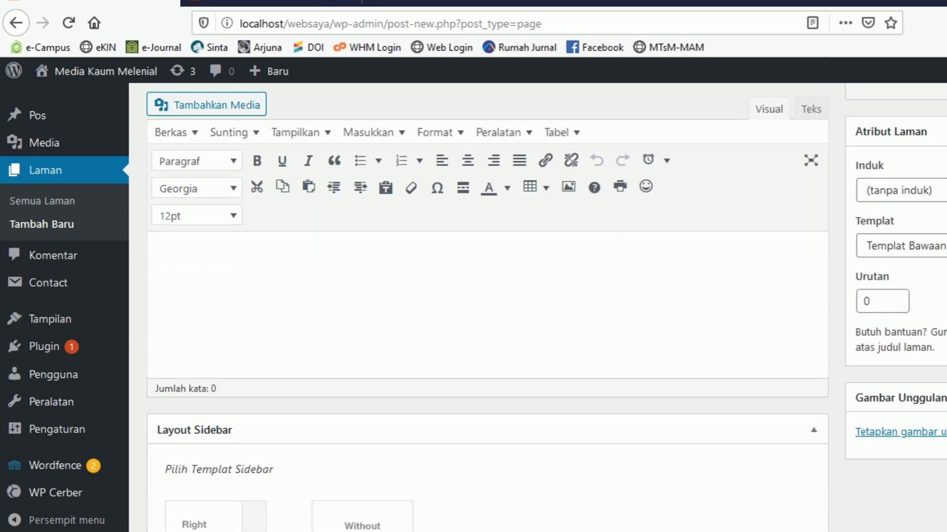
scroll(488, 306, up, 3)
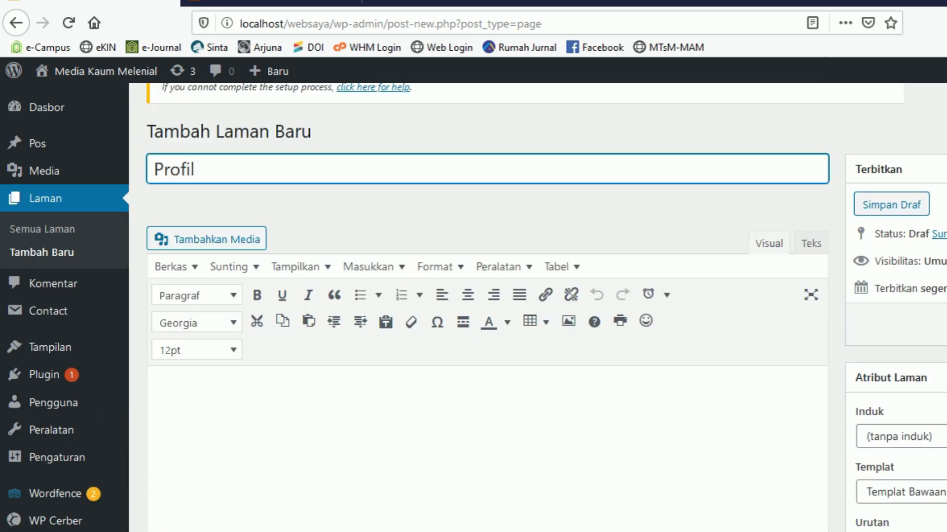
scroll(488, 306, up, 2)
scroll(488, 306, down, 3)
scroll(488, 305, up, 1)
scroll(488, 306, up, 1)
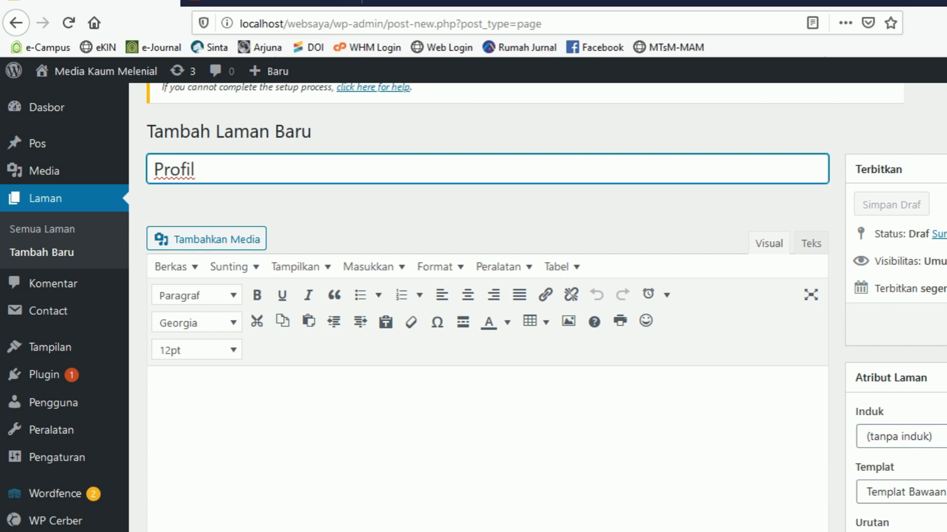
click(155, 397)
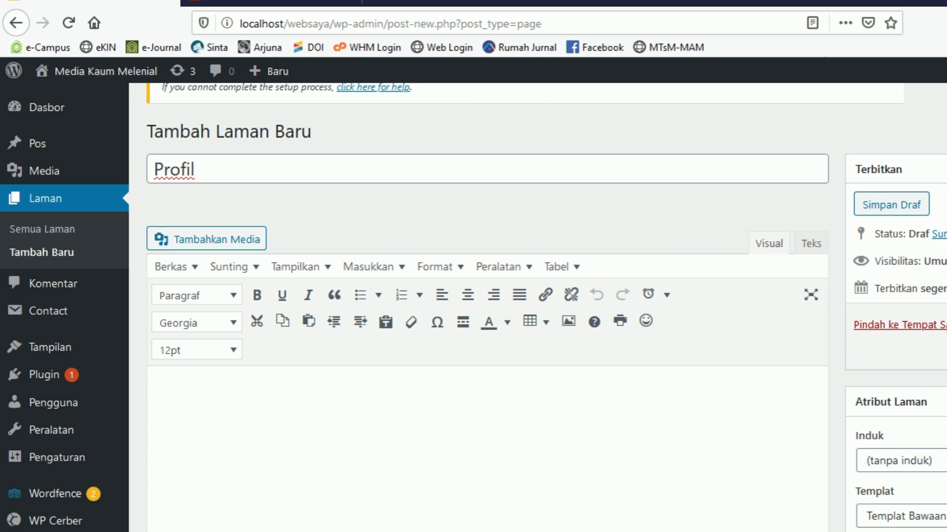
- Open the author's personal website in a new browser tab and look over its home page
key(ctrl+t)
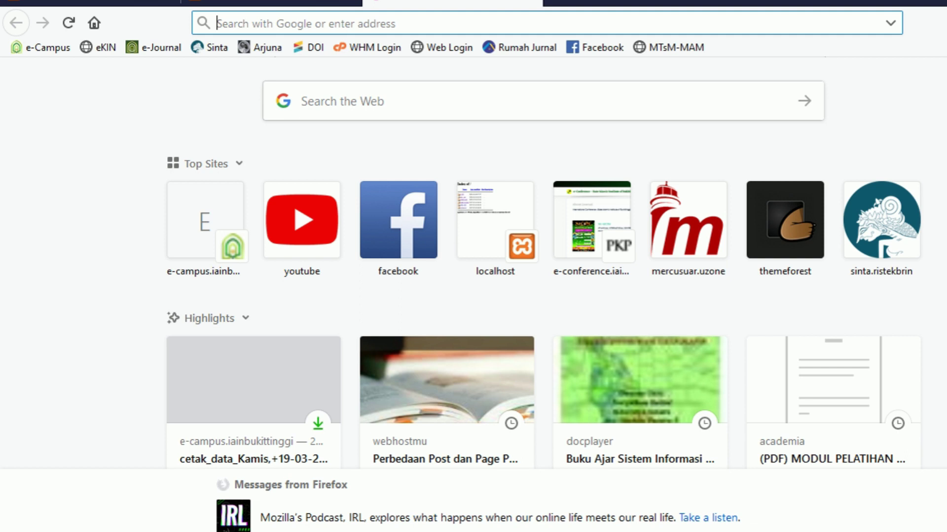
text(fir)
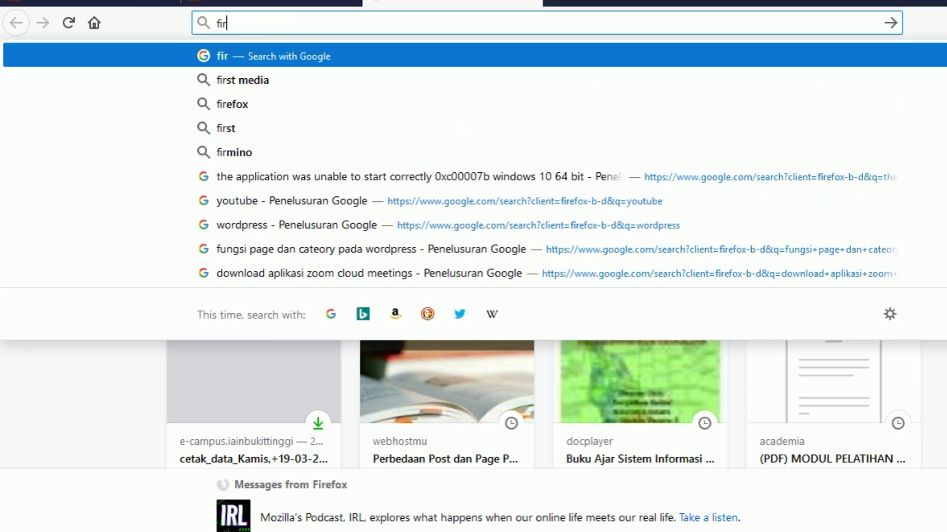
text(dausannas.c)
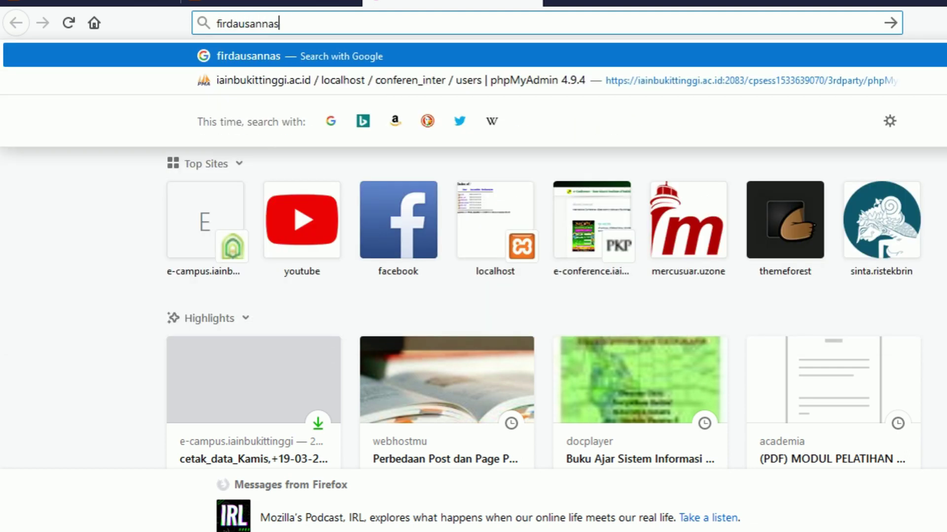
text(om)
key(Return)
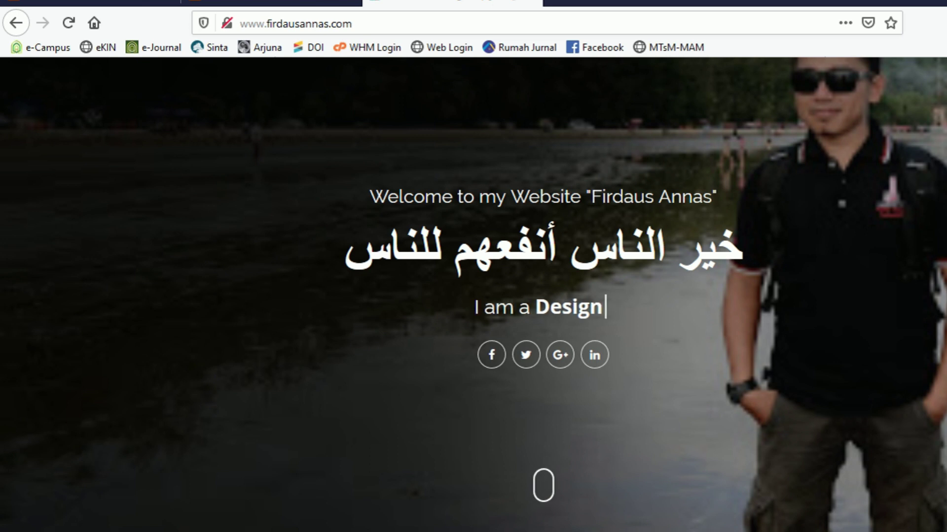
scroll(473, 295, down, 8)
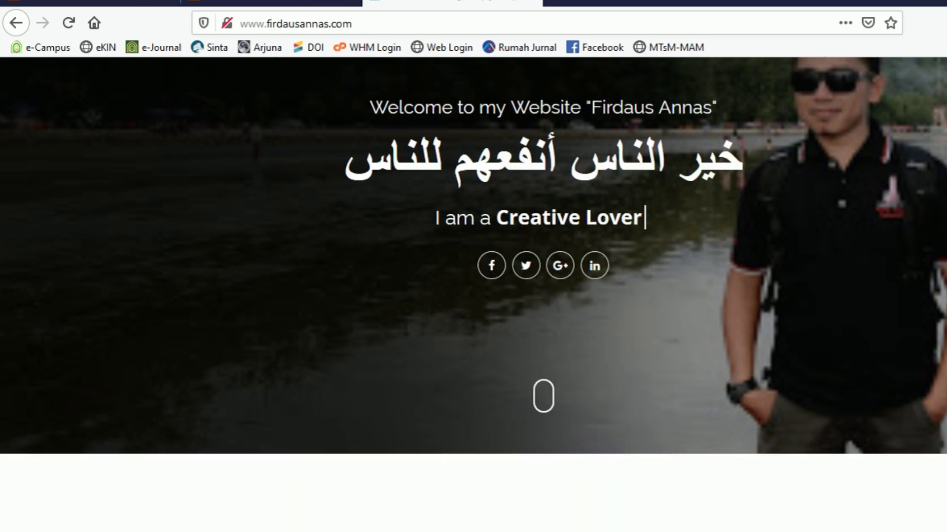
scroll(473, 296, up, 8)
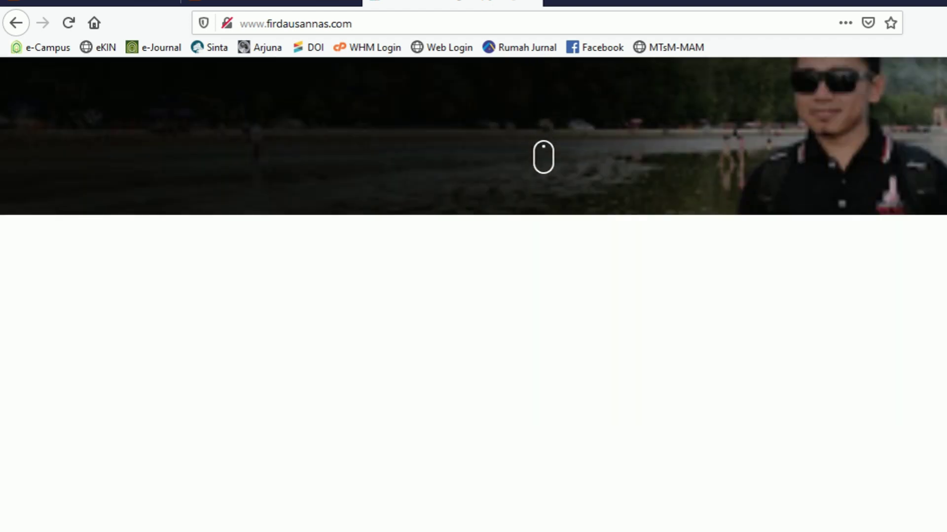
- Copy the name heading and biography paragraphs from the website's About Me section into the Profil page's content
scroll(473, 296, down, 5)
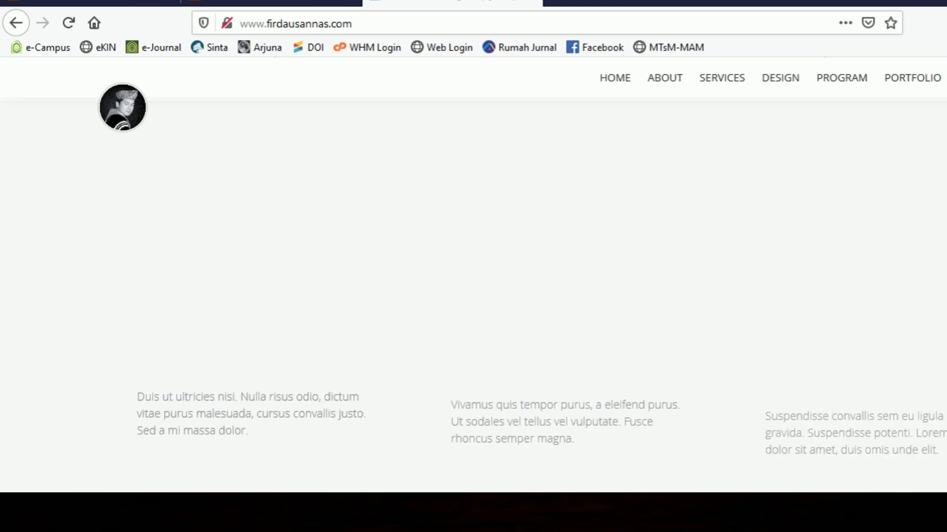
scroll(473, 296, down, 5)
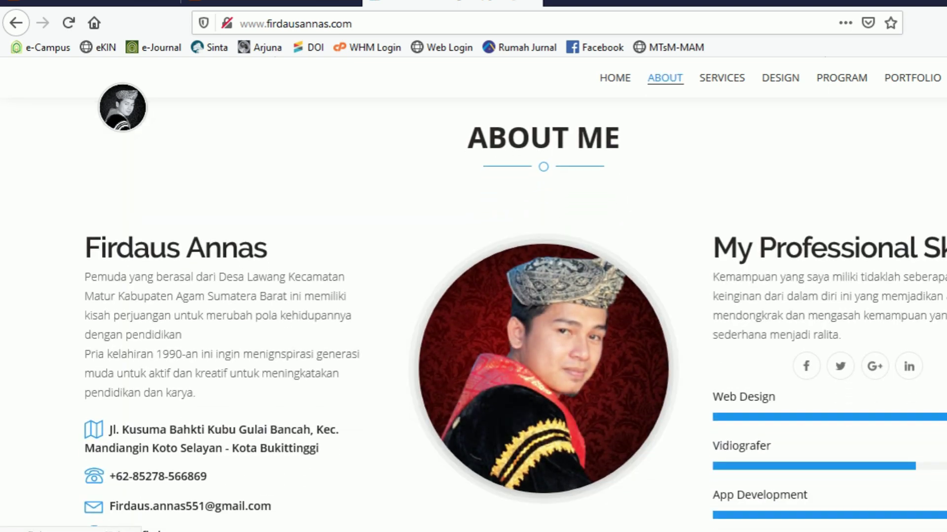
scroll(473, 296, down, 3)
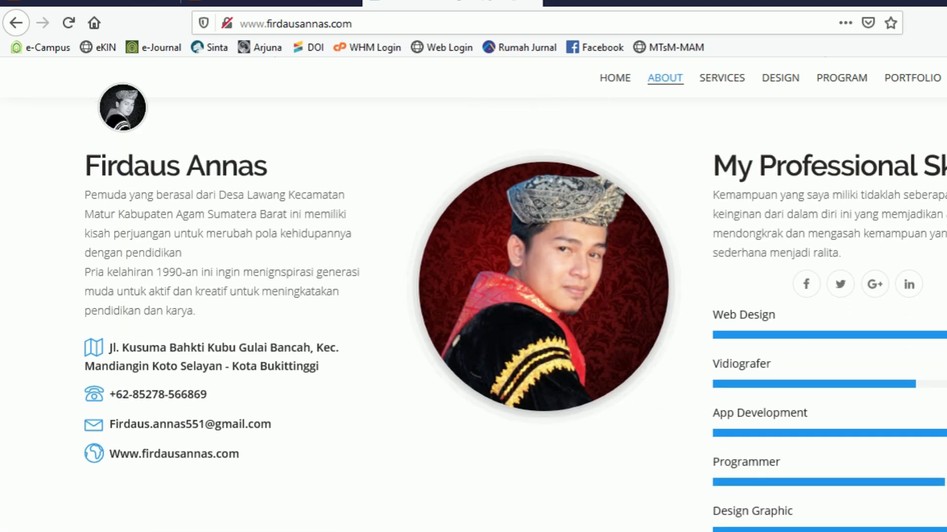
drag(84, 165, 197, 311)
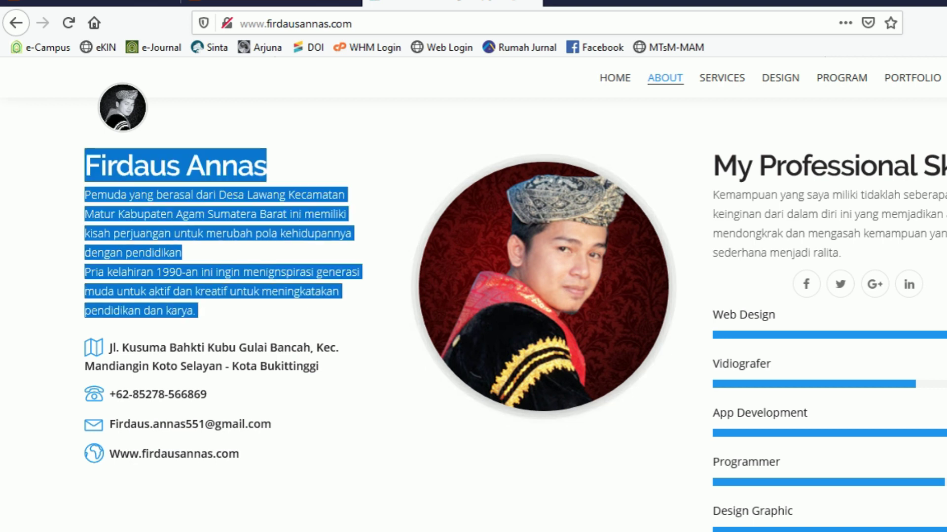
click(91, 2)
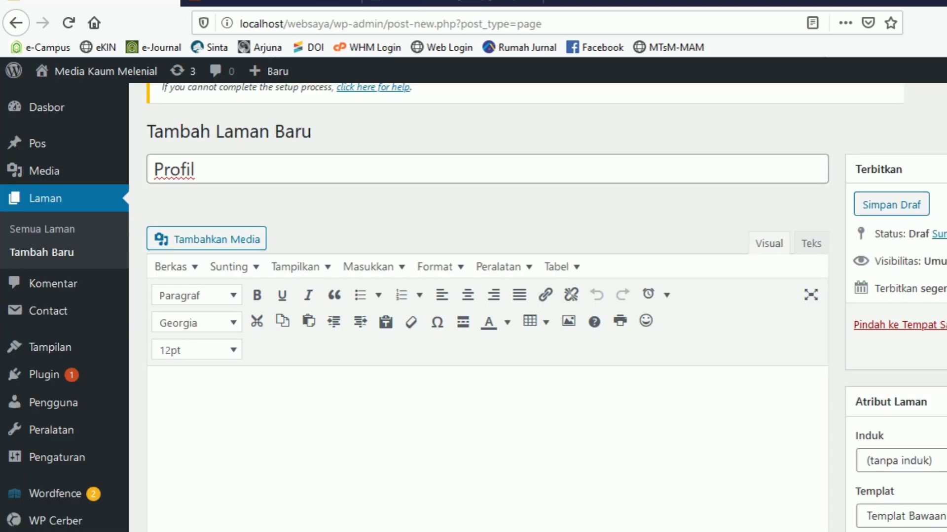
scroll(488, 306, down, 3)
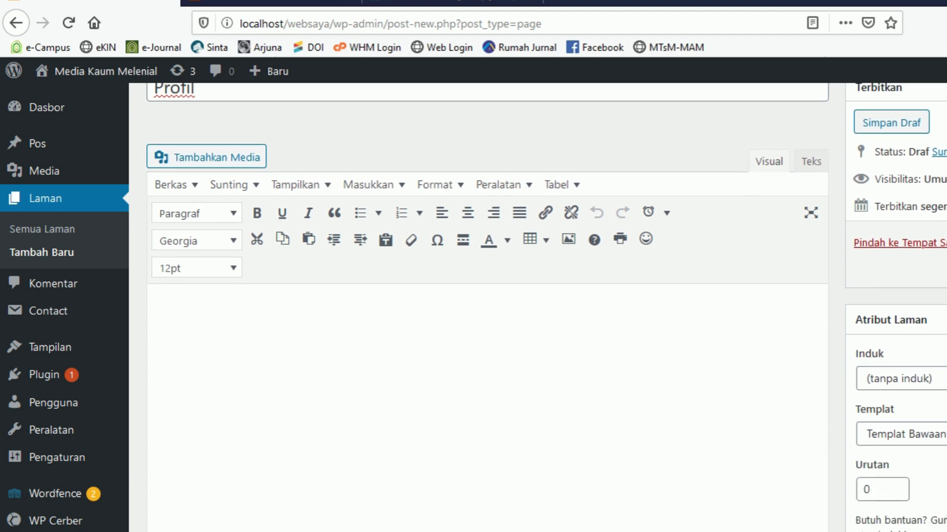
text(Firdaus Annas Pemuda yang berasal dari Desa Lawang Kecamatan Matur Kabupaten Agam Sumatera Barat ini memiliki kisah perjuangan untuk merubah pola kehidupannya dengan pendidikan Pria kelahiran 1990-an ini ingin menignspirasi generasi muda untuk aktif dan kreatif untuk meningkatkan pendidikan dan karya.)
- Justify the two biography paragraphs below the name heading
scroll(488, 306, down, 3)
drag(188, 395, 155, 356)
click(519, 194)
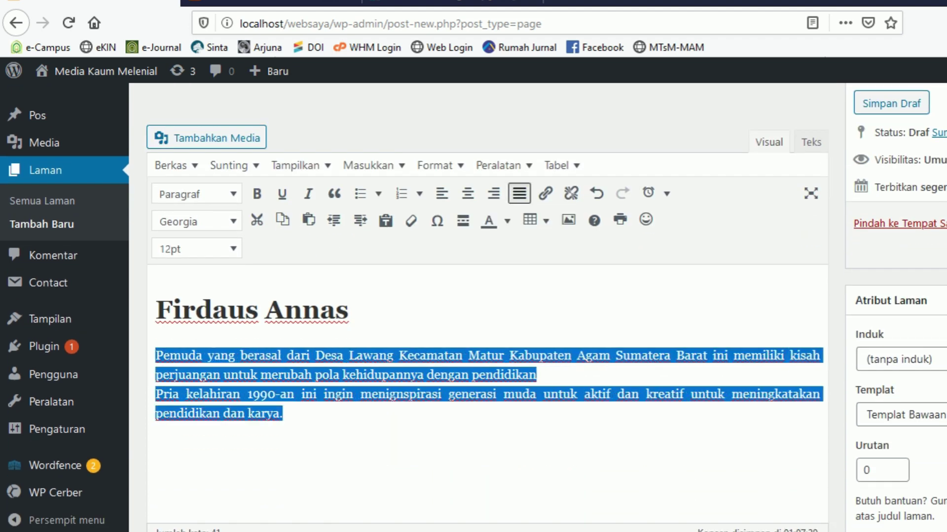
click(427, 375)
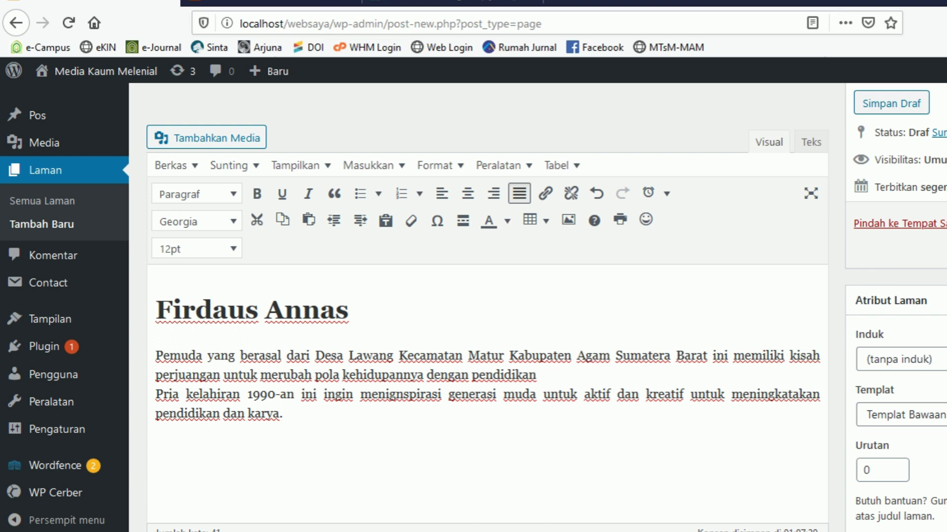
- Review the pasted name heading and biography paragraphs in the page editor
scroll(489, 306, up, 3)
click(197, 232)
scroll(488, 306, down, 5)
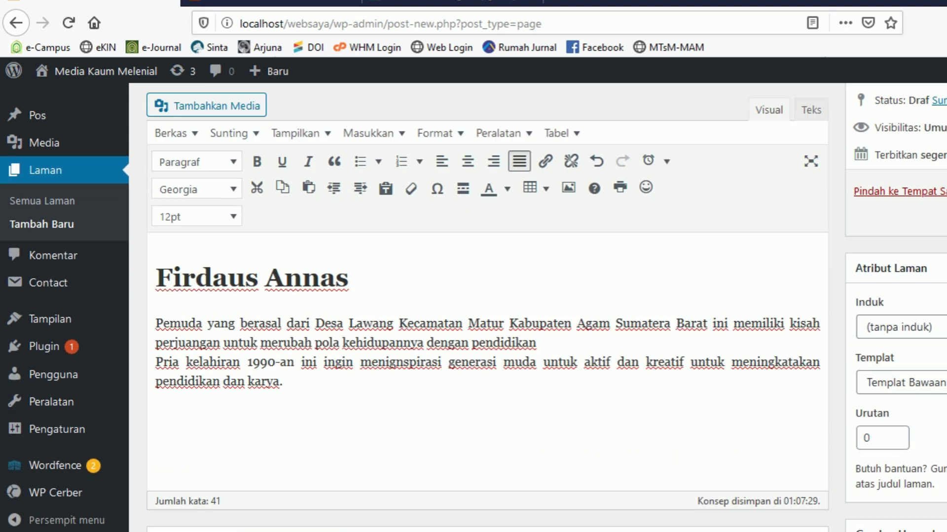
click(283, 332)
key(ctrl+a)
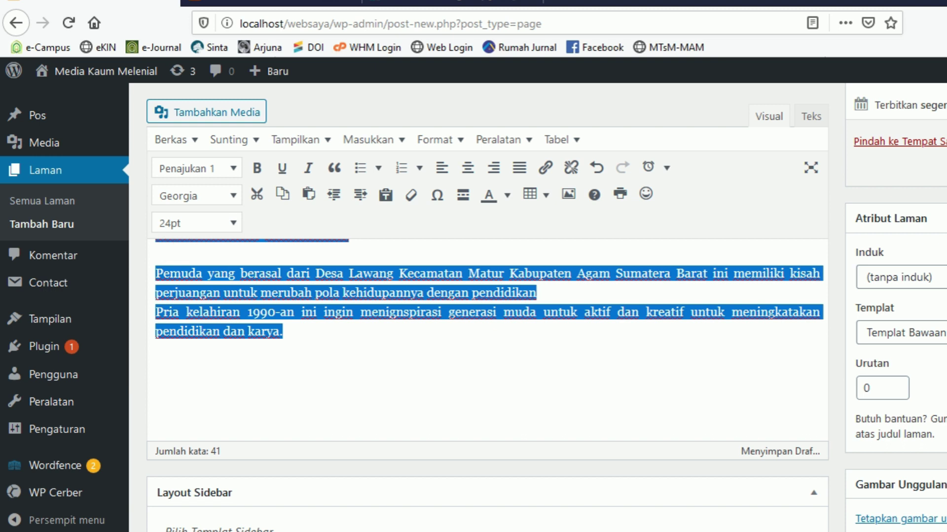
scroll(276, 320, up, 4)
click(284, 389)
scroll(284, 389, down, 1)
scroll(488, 306, down, 1)
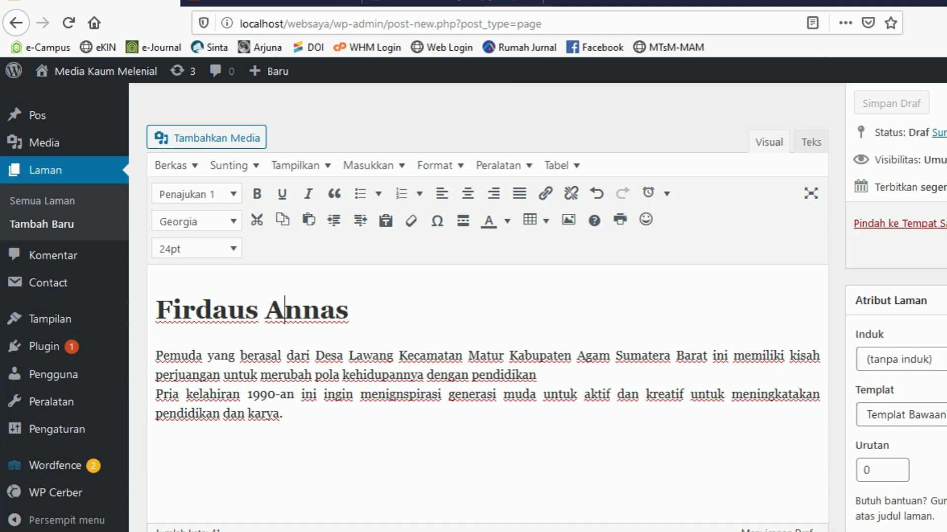
drag(284, 414, 156, 309)
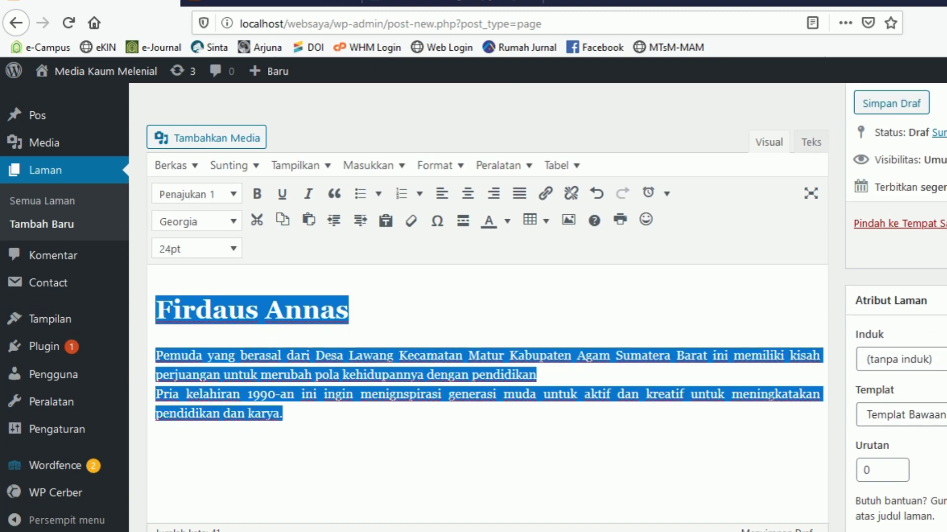
click(213, 309)
scroll(213, 310, down, 2)
scroll(213, 310, up, 5)
scroll(488, 306, down, 6)
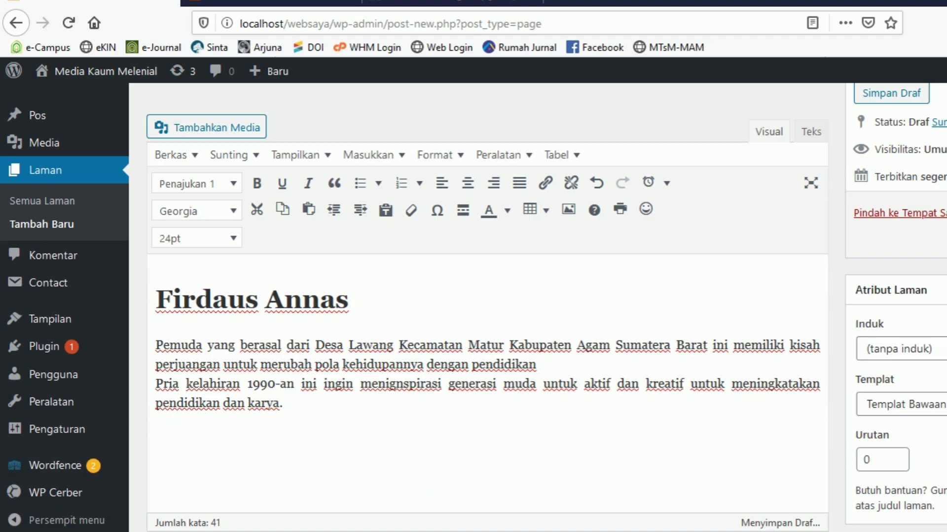
scroll(488, 306, up, 4)
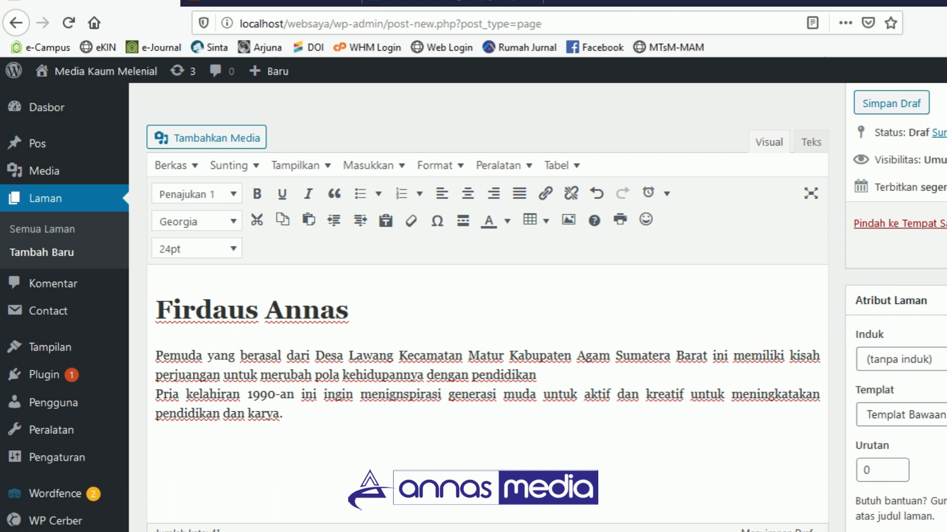
scroll(197, 340, down, 1)
scroll(198, 340, up, 3)
- Highlight the name heading, look over the local site's front page, and return to the Profil page editor
drag(349, 393, 155, 393)
click(271, 3)
scroll(474, 306, down, 5)
scroll(473, 305, up, 5)
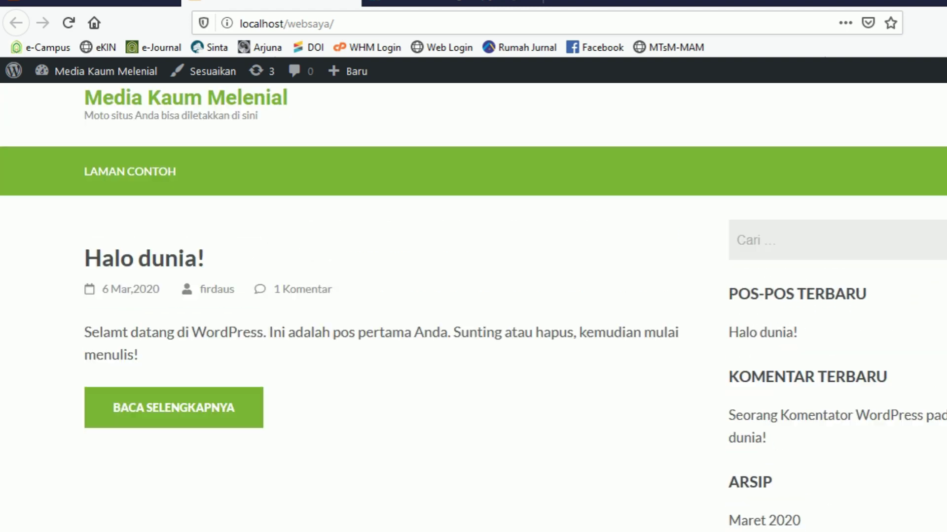
scroll(473, 306, up, 1)
click(89, 3)
scroll(474, 306, down, 3)
scroll(473, 306, up, 1)
scroll(474, 306, down, 3)
scroll(473, 305, up, 3)
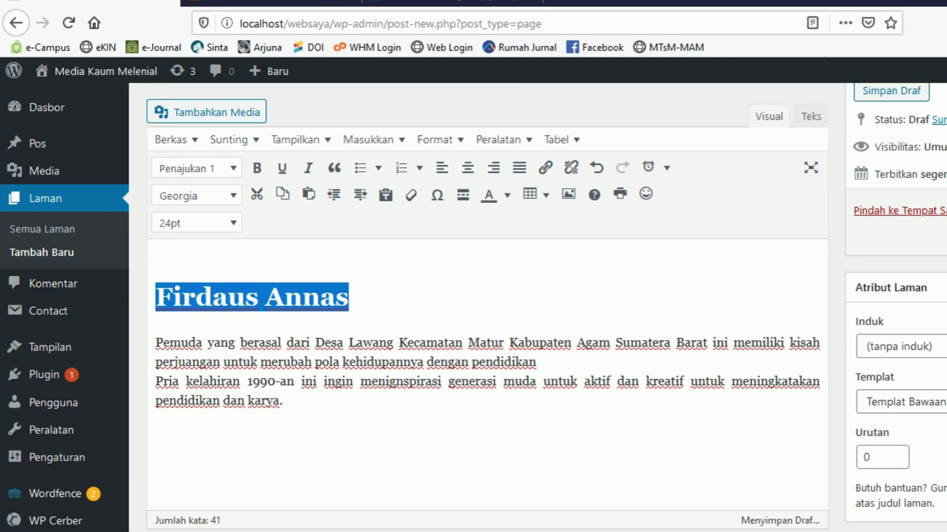
- Open the featured image selection for the Profil page and view its media library and file upload areas
scroll(473, 306, down, 3)
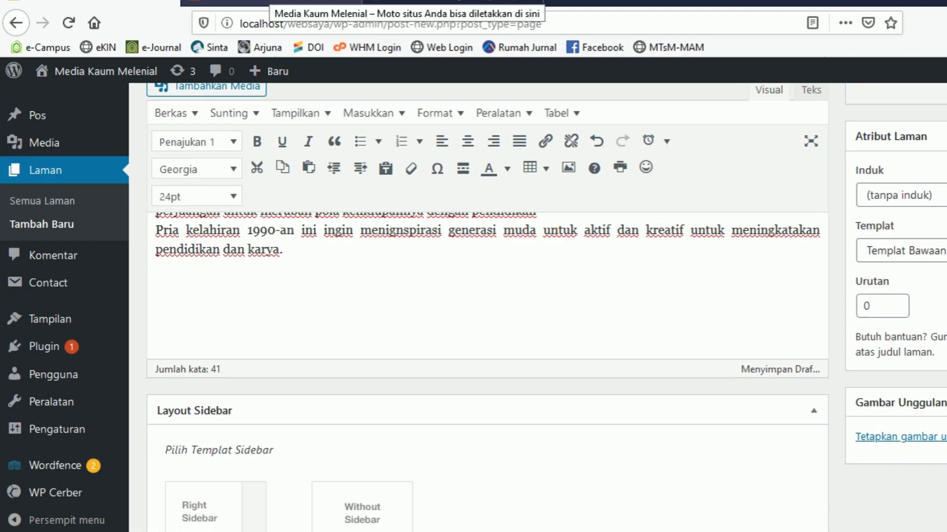
scroll(487, 305, up, 1)
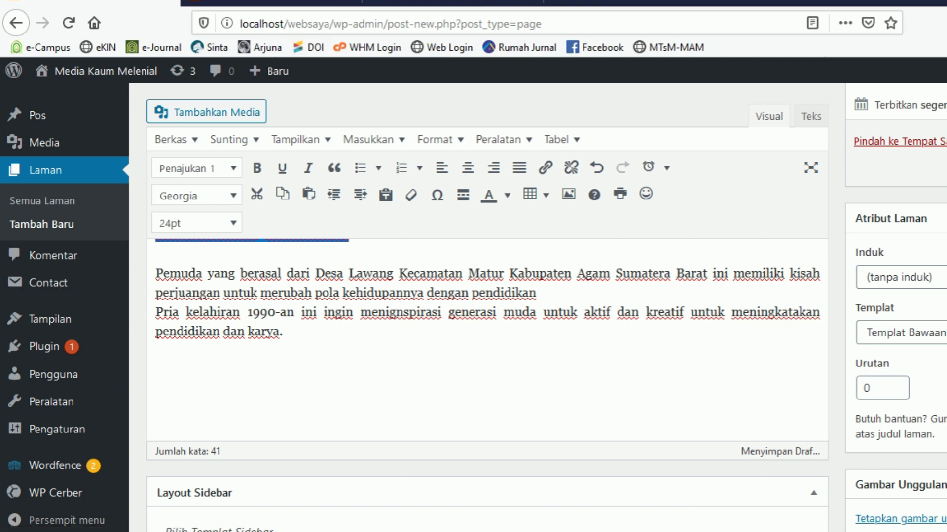
drag(283, 333, 156, 274)
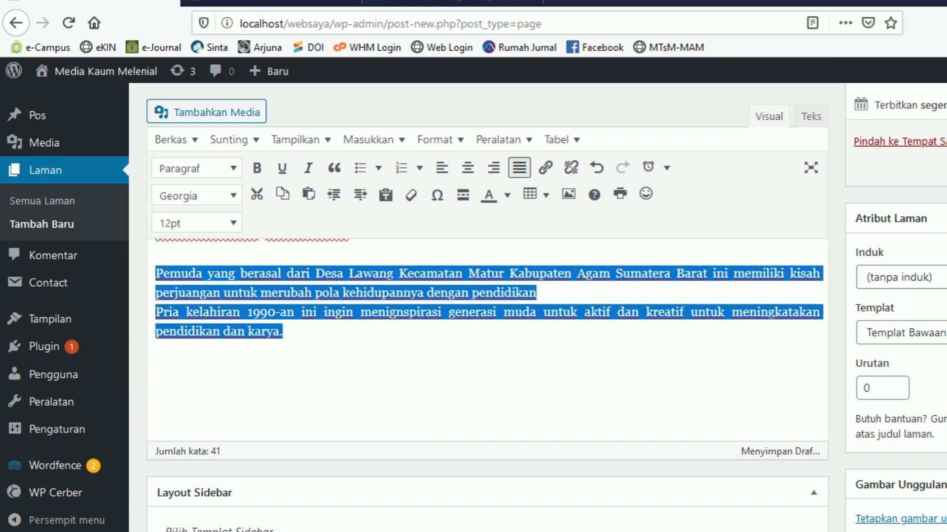
scroll(487, 303, down, 3)
scroll(487, 303, down, 3)
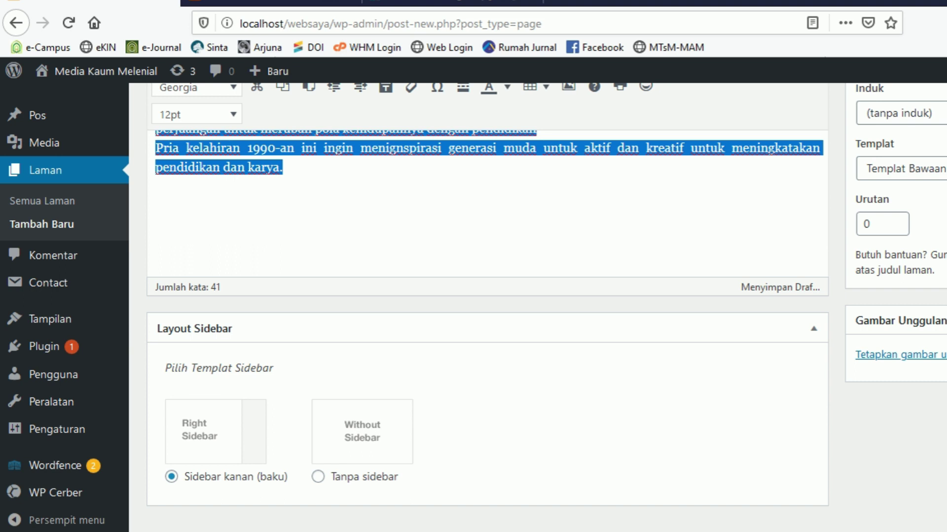
click(899, 355)
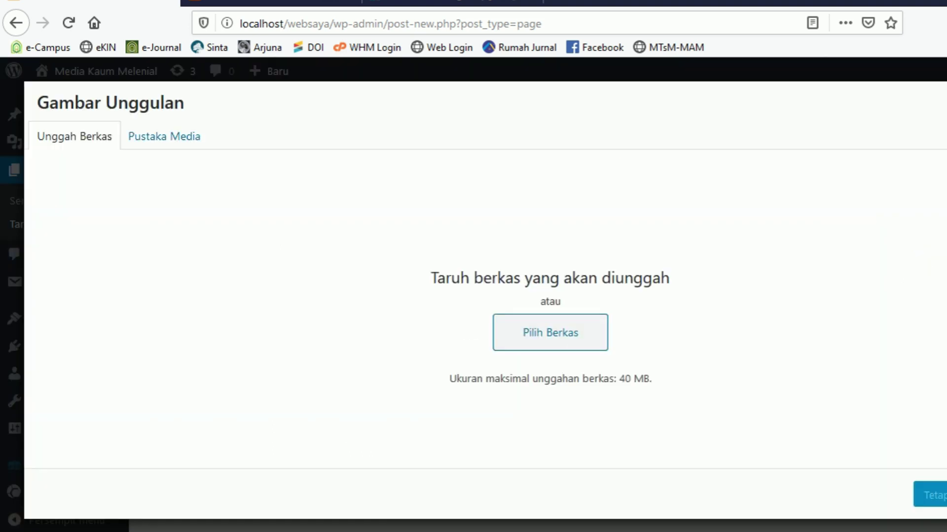
click(164, 136)
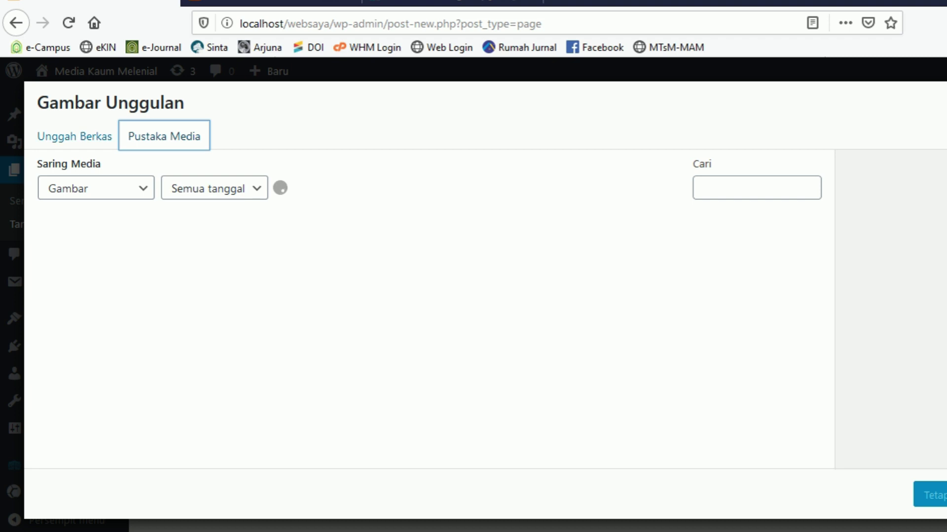
click(74, 136)
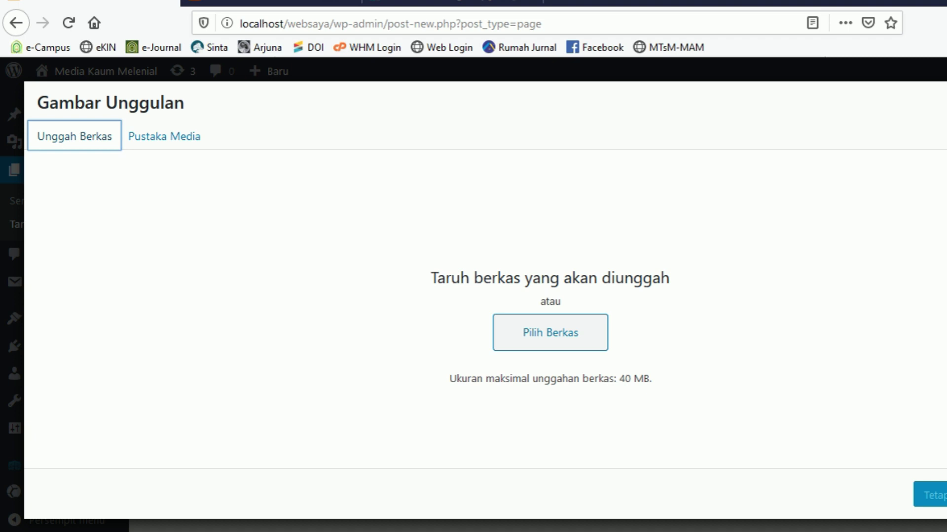
click(164, 136)
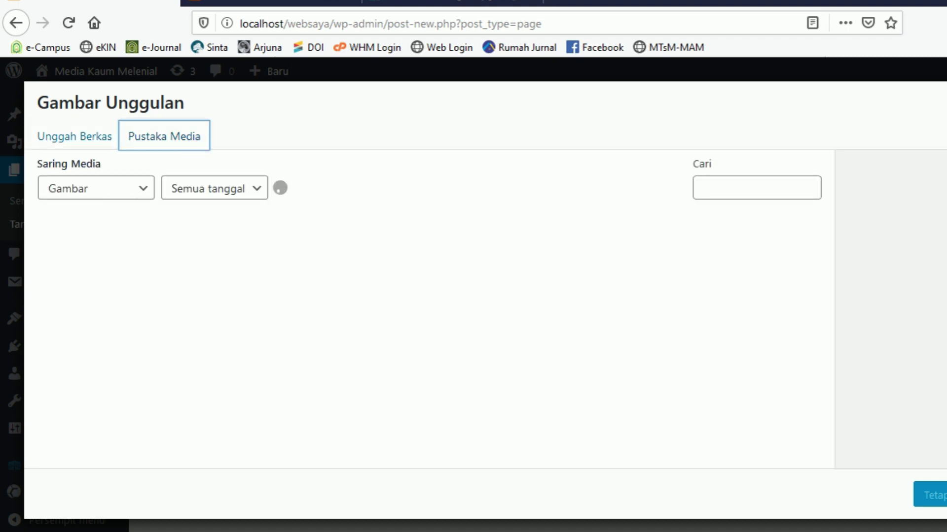
click(75, 136)
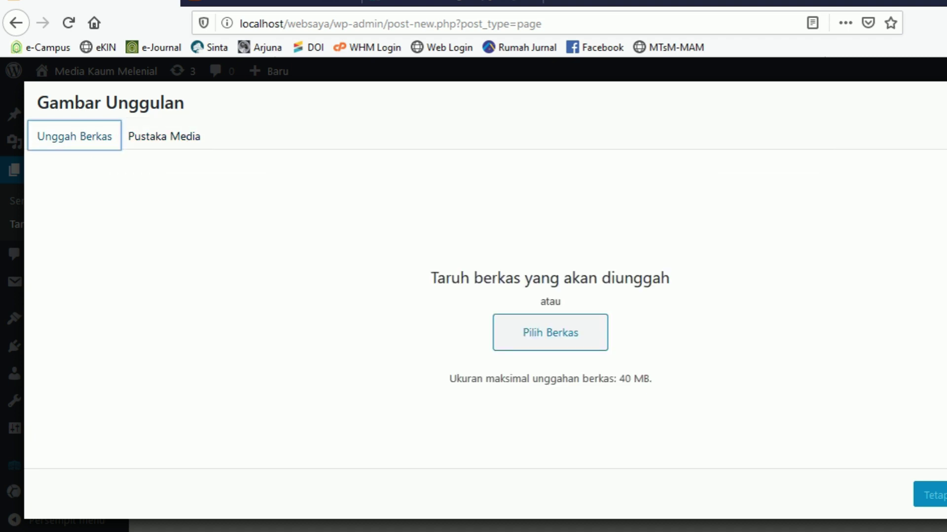
- Upload "PASS PHOTO HIJAU" from the "13. Pass Photo" folder in "Data Pribadi" and set it as the page's featured image
click(550, 333)
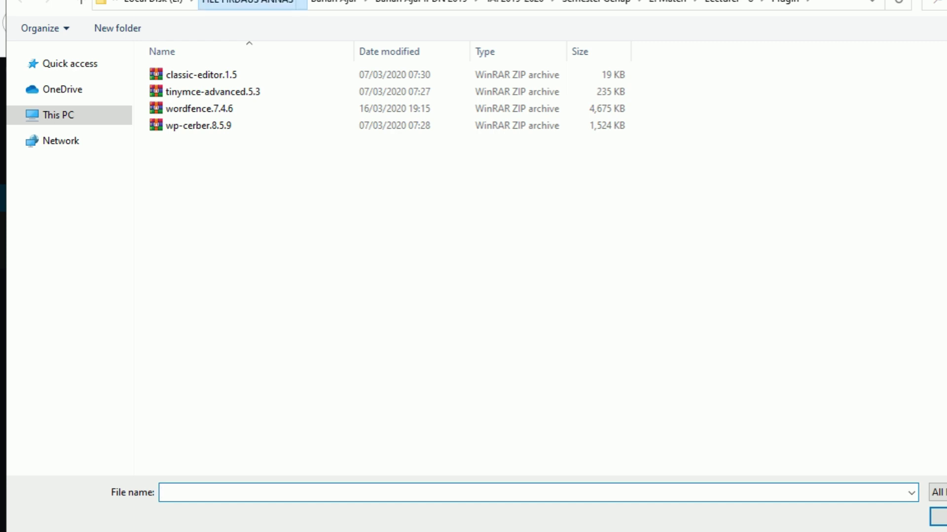
click(247, 2)
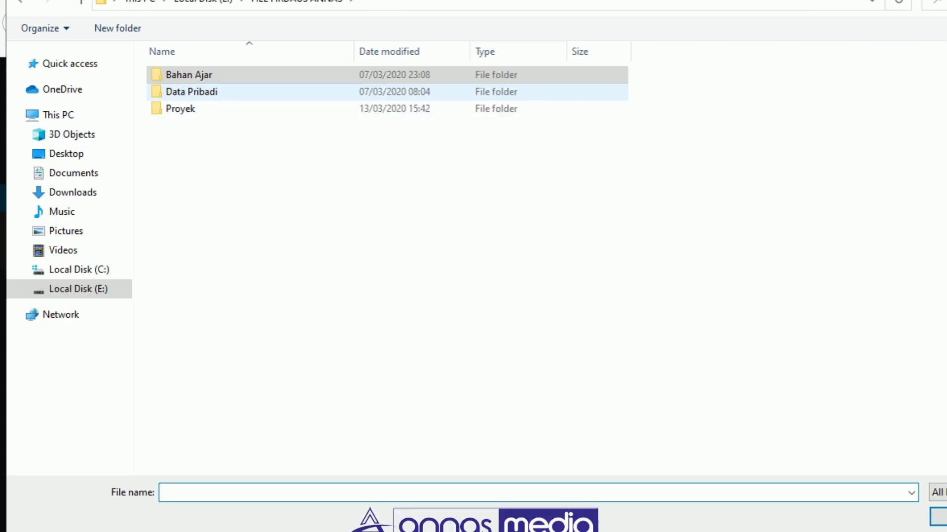
double_click(191, 93)
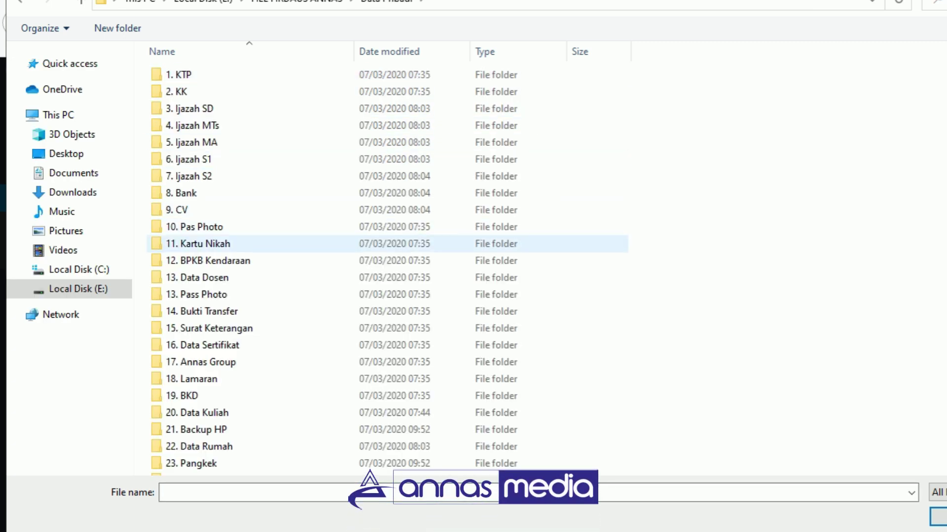
click(203, 295)
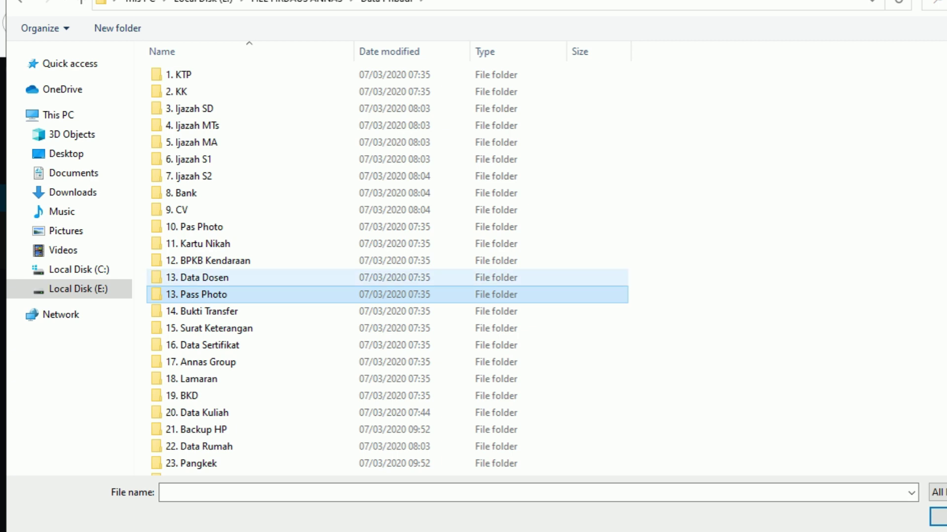
key(Return)
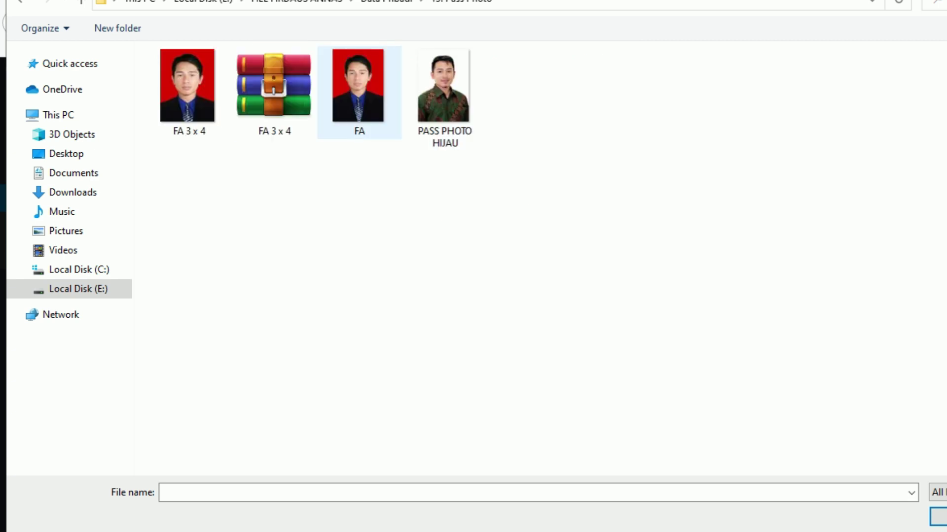
click(445, 98)
key(Return)
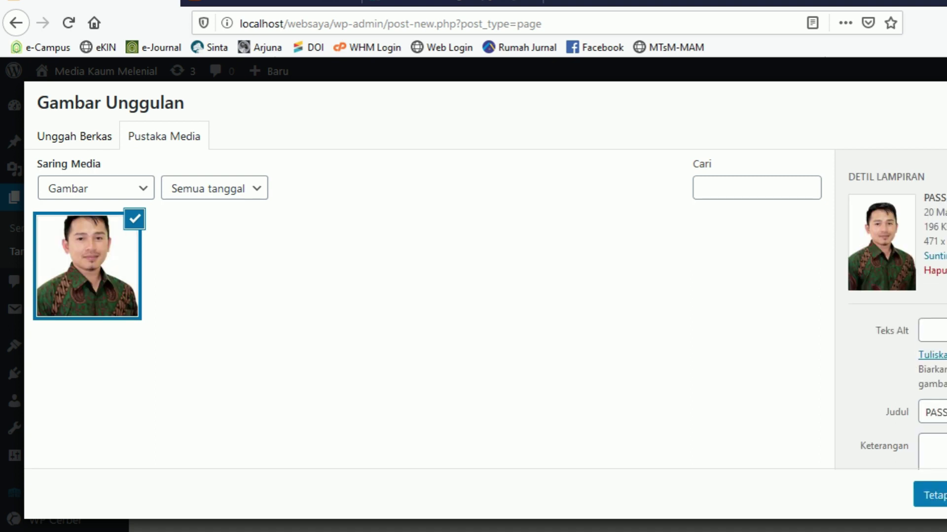
click(929, 495)
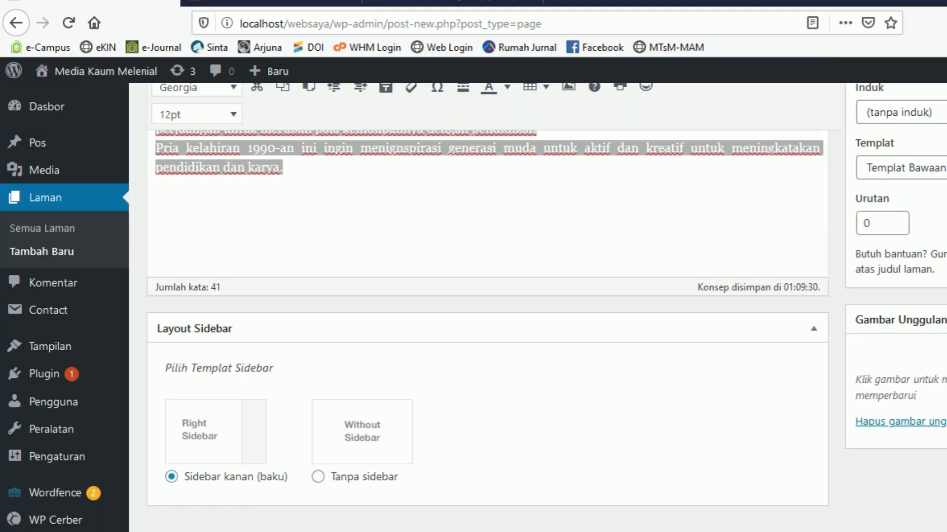
- Set the Profil page's sidebar layout to "Tanpa sidebar"
scroll(488, 296, down, 3)
scroll(488, 296, up, 3)
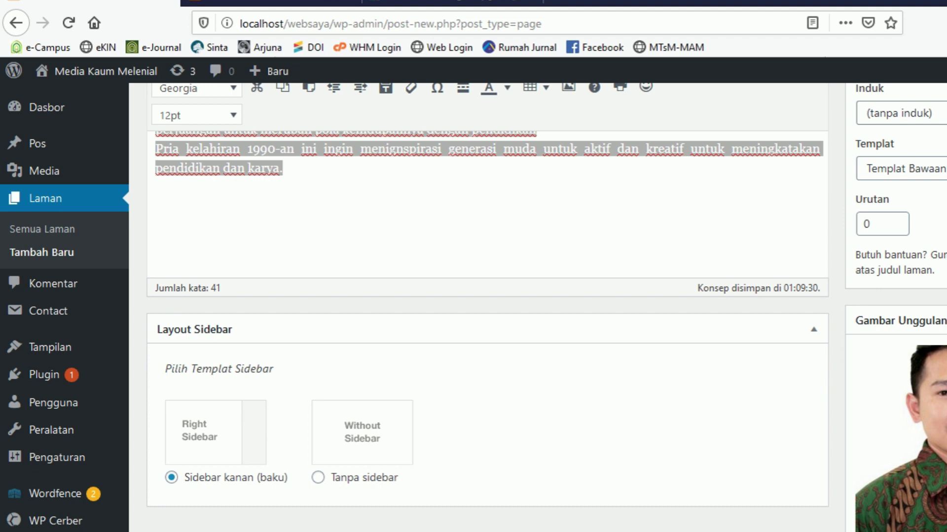
scroll(488, 296, down, 2)
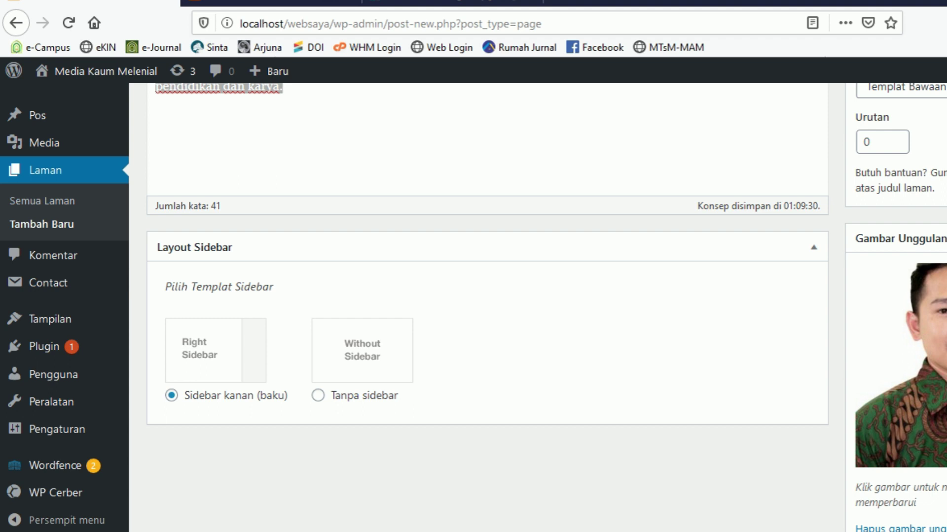
click(318, 395)
scroll(488, 296, up, 6)
scroll(488, 296, down, 6)
- Look over the local site's front page and its sidebar, and return to the Profil page editor
click(271, 2)
scroll(473, 305, down, 10)
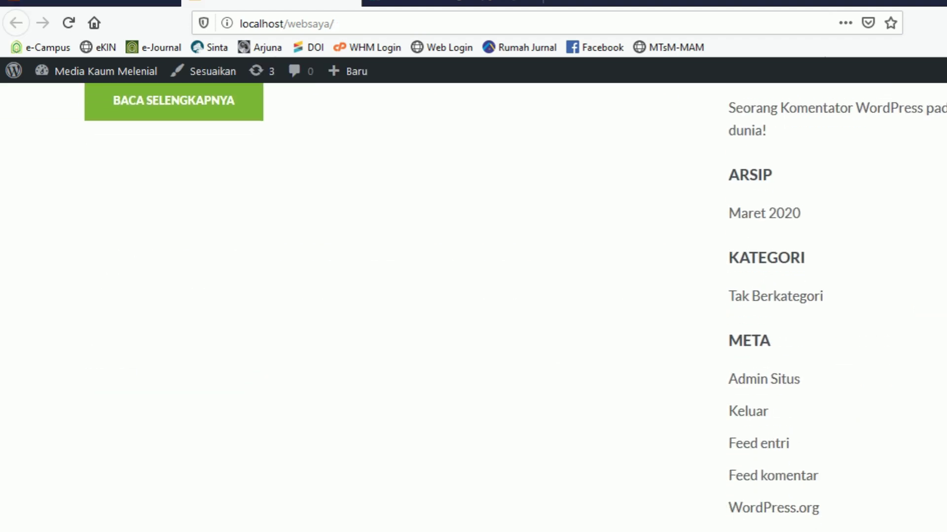
scroll(473, 306, up, 7)
scroll(474, 305, up, 3)
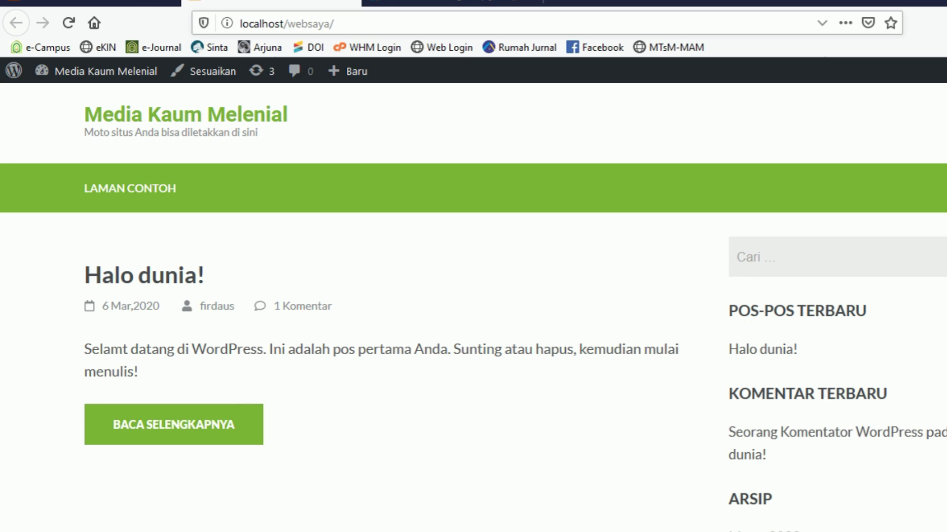
click(90, 2)
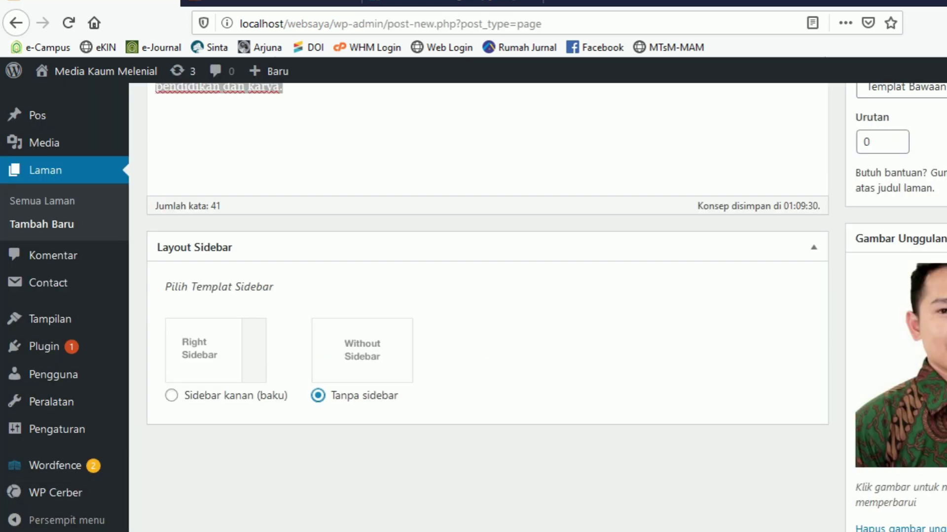
- Publish the Profil page
scroll(487, 305, up, 5)
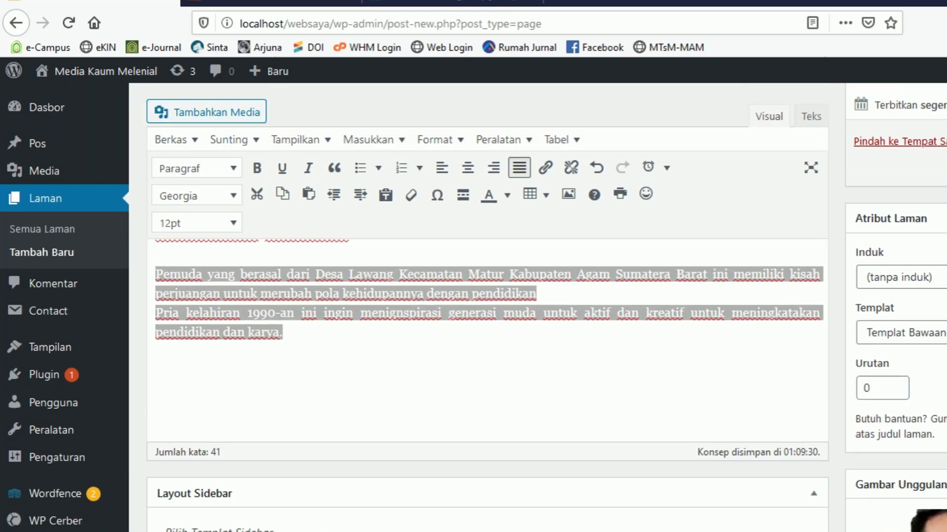
scroll(487, 306, up, 4)
click(944, 414)
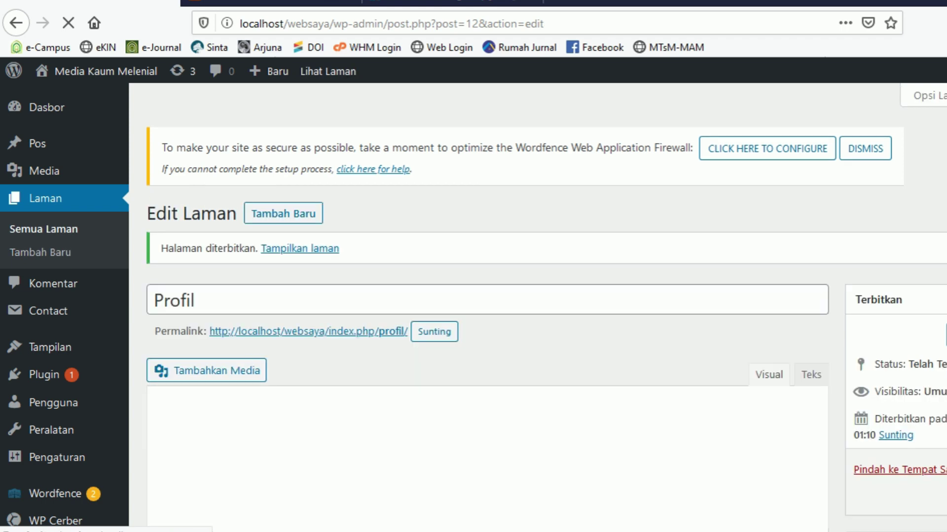
scroll(537, 306, down, 3)
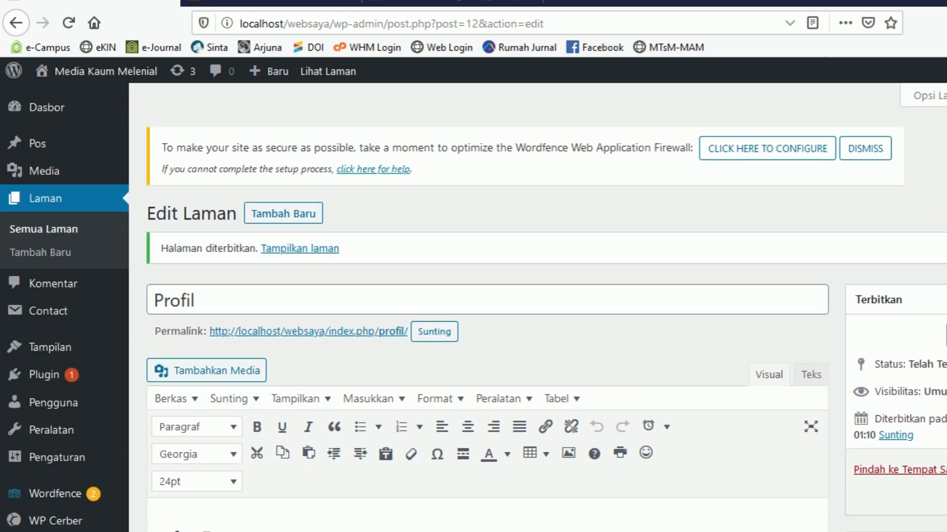
- Reload the local site's front page and open the Profil page from its navigation bar
mouse_move(106, 71)
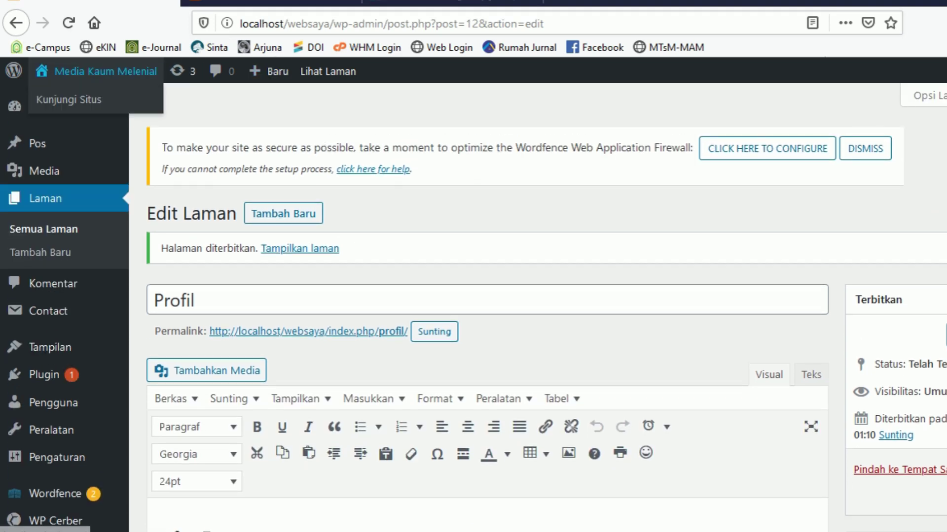
click(68, 100)
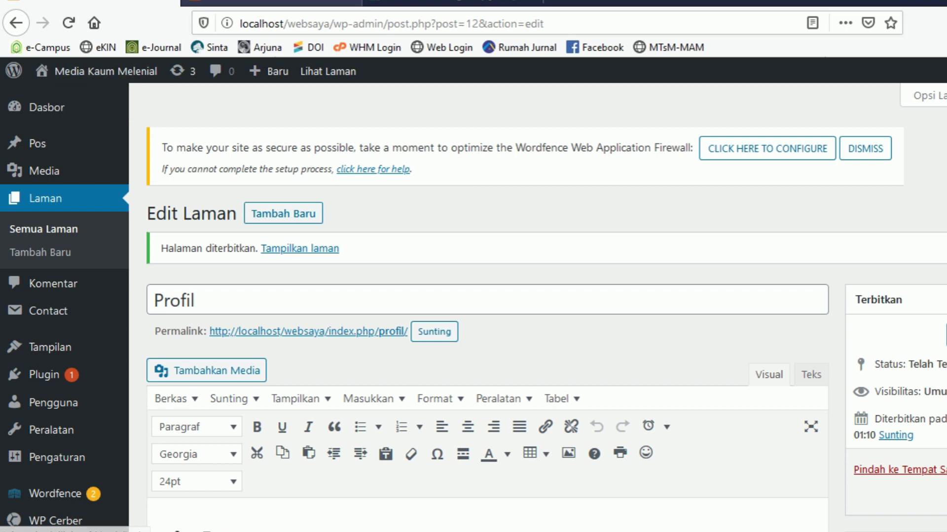
click(69, 23)
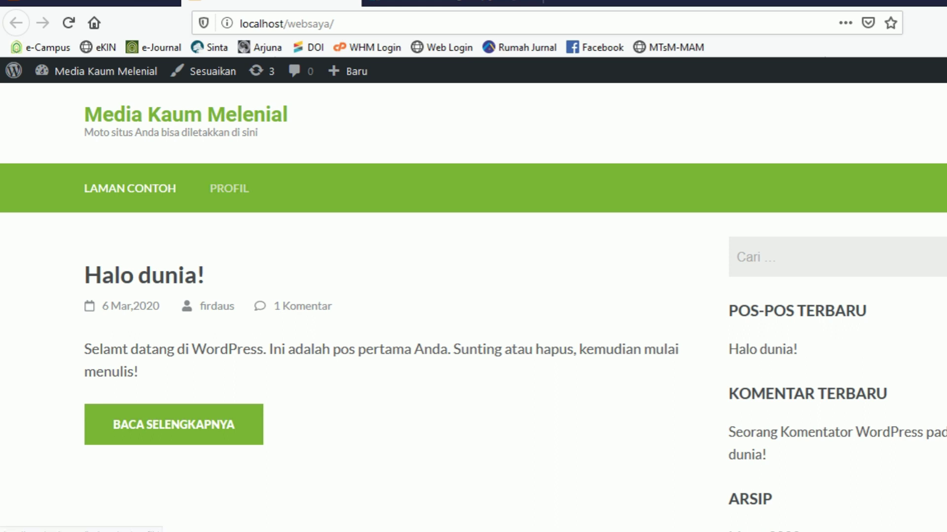
click(229, 189)
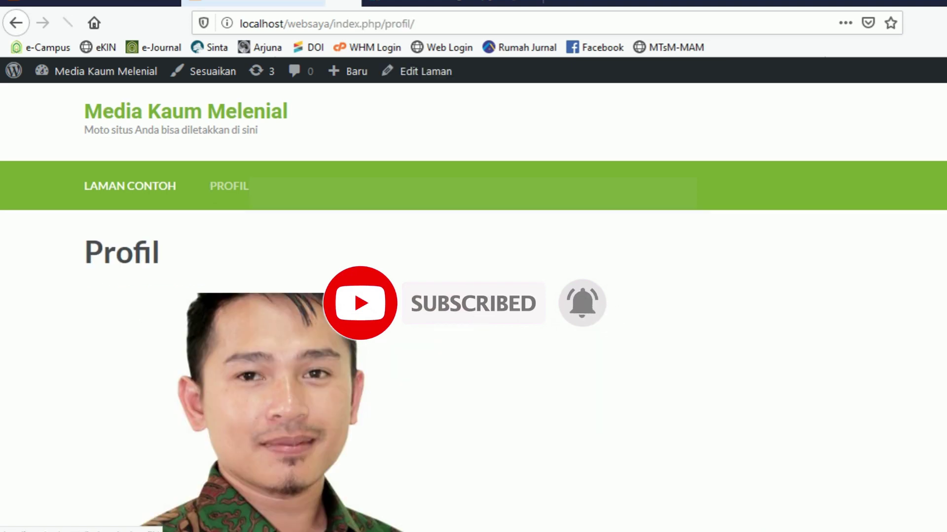
- Look over the published Profil page, examining its title, featured image, name heading and biography text
scroll(473, 306, down, 5)
scroll(474, 306, up, 5)
scroll(474, 306, down, 6)
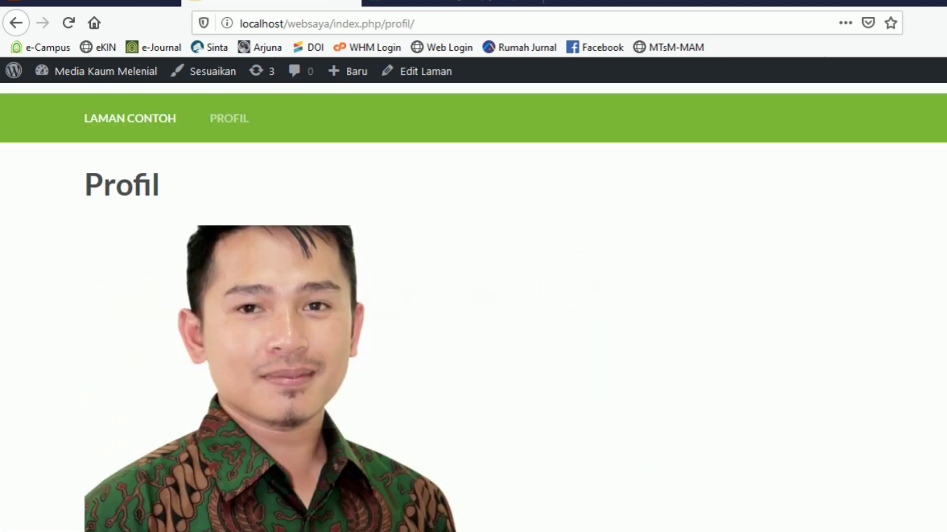
scroll(474, 306, down, 5)
scroll(473, 306, up, 11)
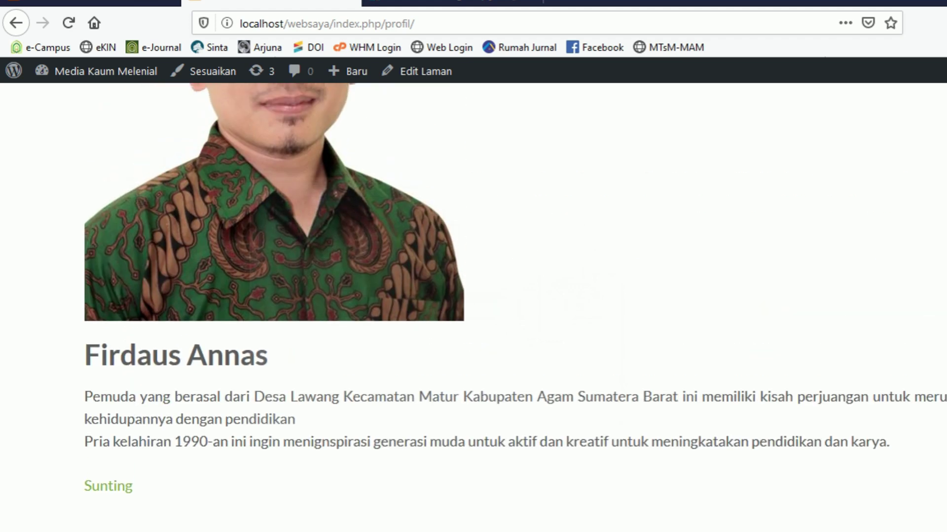
scroll(473, 306, down, 6)
scroll(473, 305, up, 7)
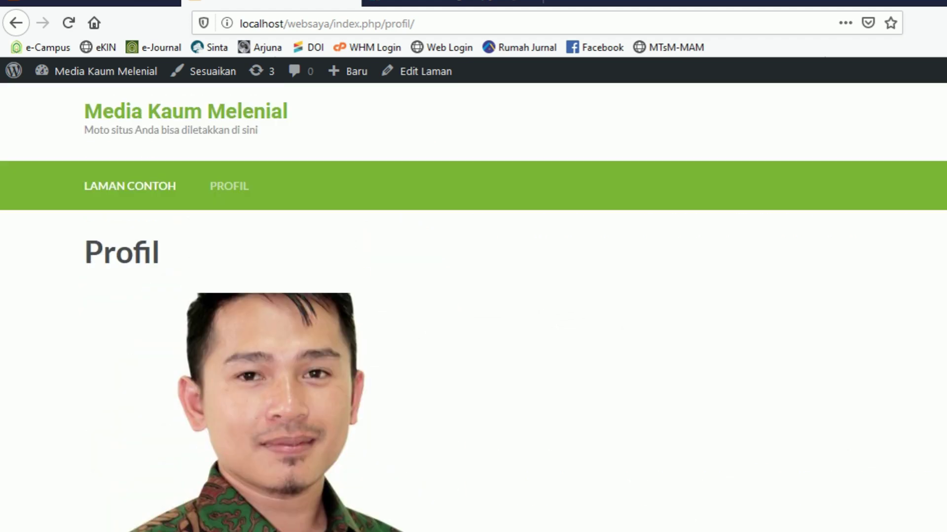
scroll(473, 306, down, 7)
scroll(474, 306, up, 7)
- Return to the Profil page editor after a glance at the Notepad notes, and open the list of all posts
key(alt+Tab)
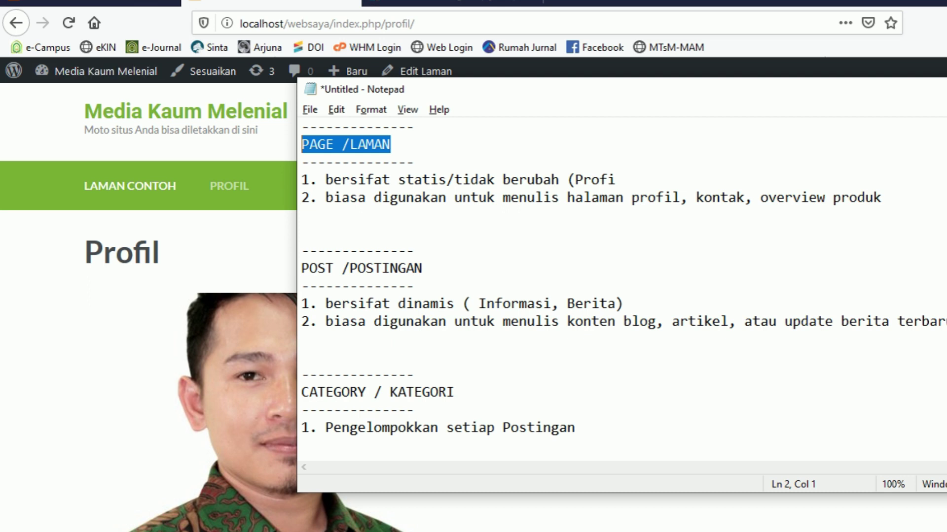
click(98, 2)
scroll(488, 308, down, 3)
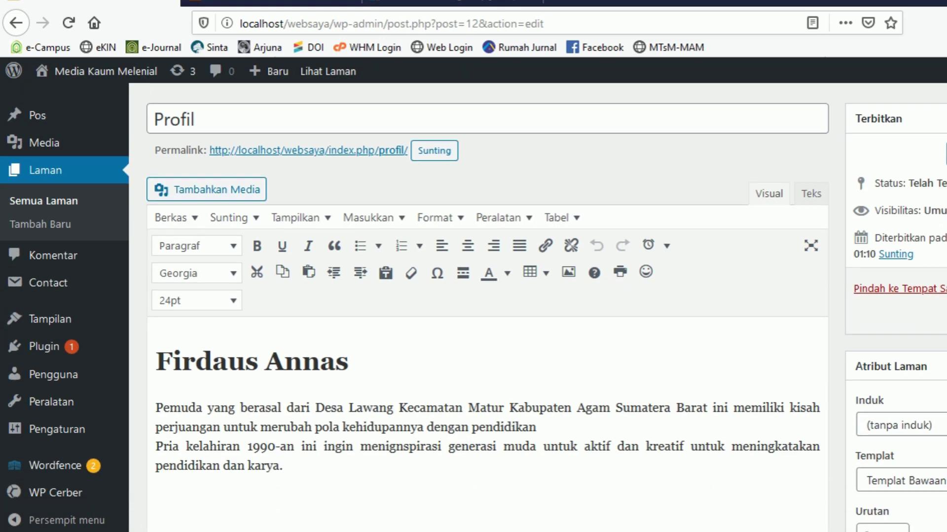
scroll(487, 308, up, 2)
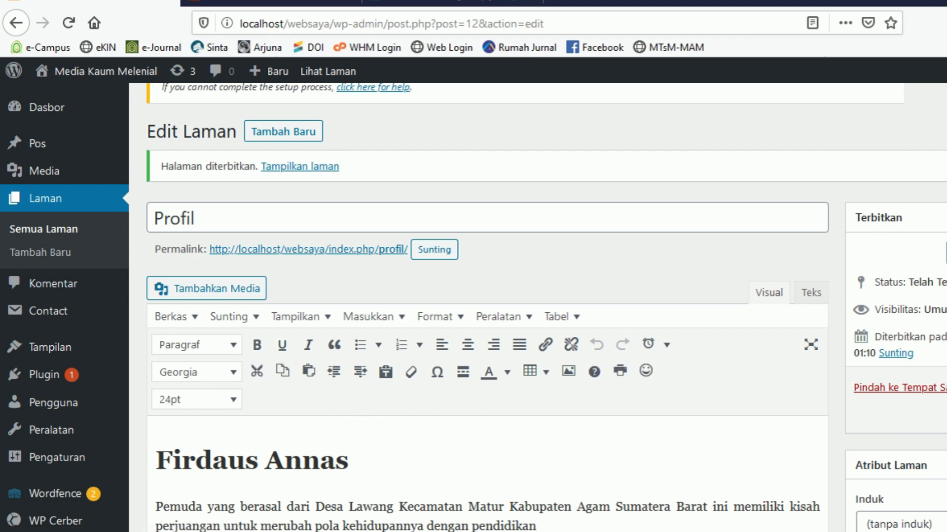
mouse_move(37, 144)
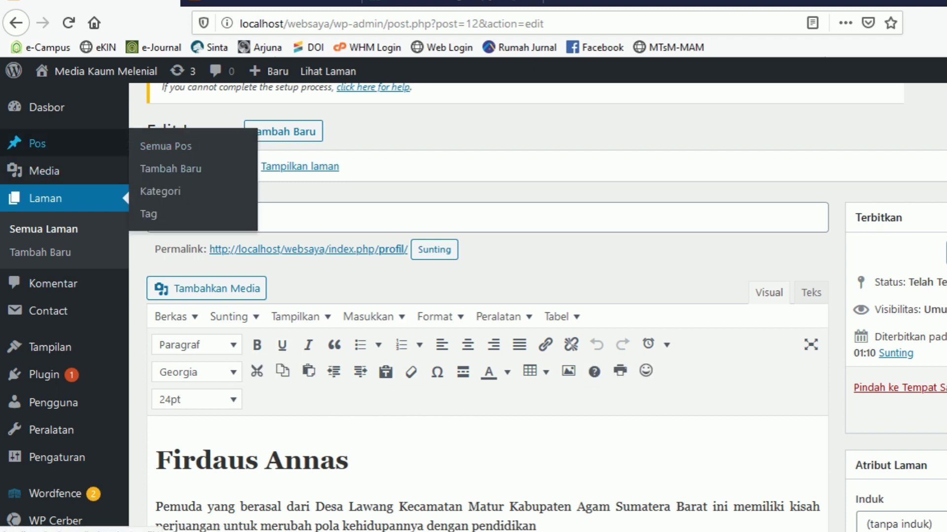
scroll(467, 345, down, 5)
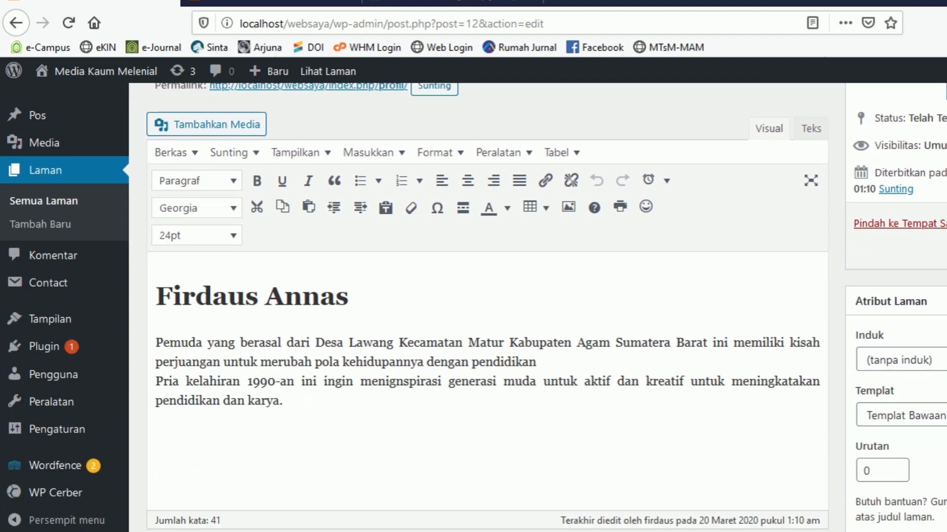
scroll(467, 331, up, 5)
scroll(467, 331, up, 1)
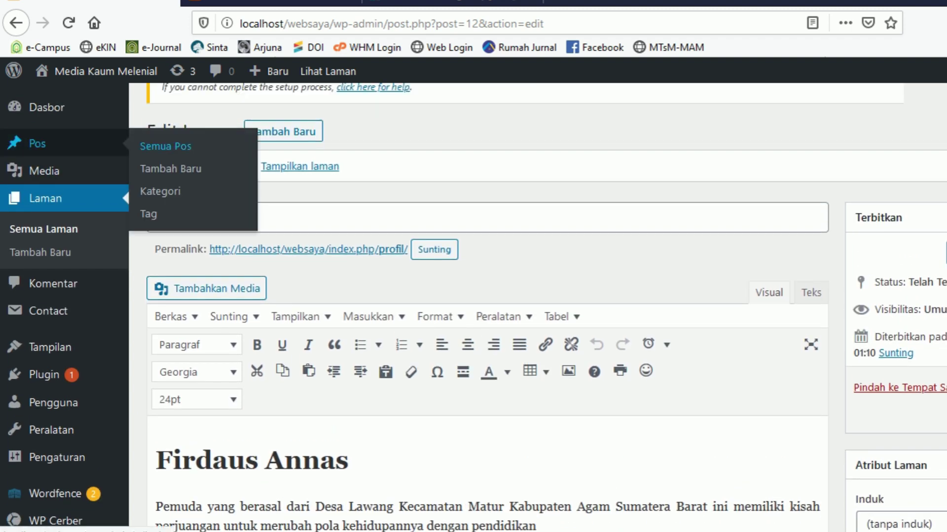
click(165, 146)
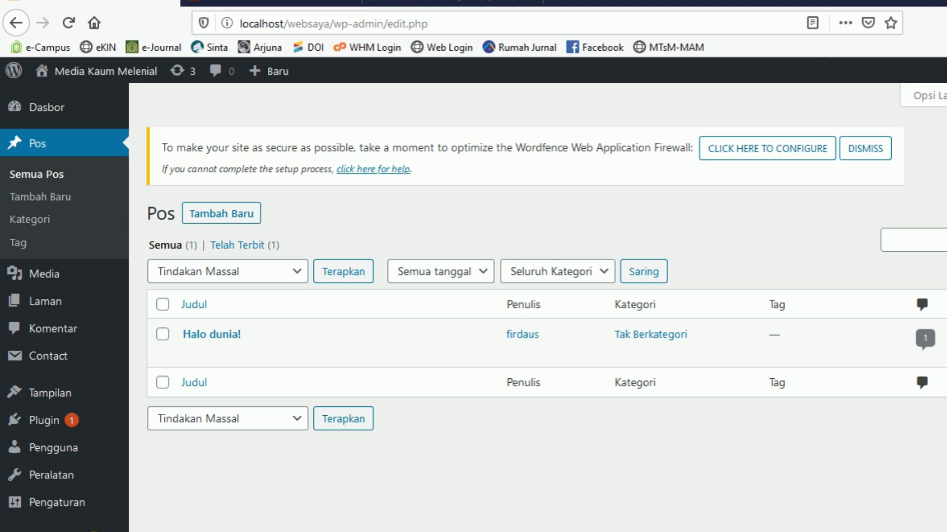
- Highlight the category and page notes in Notepad, and open the post categories page in WordPress
key(alt+Tab)
drag(575, 428, 302, 374)
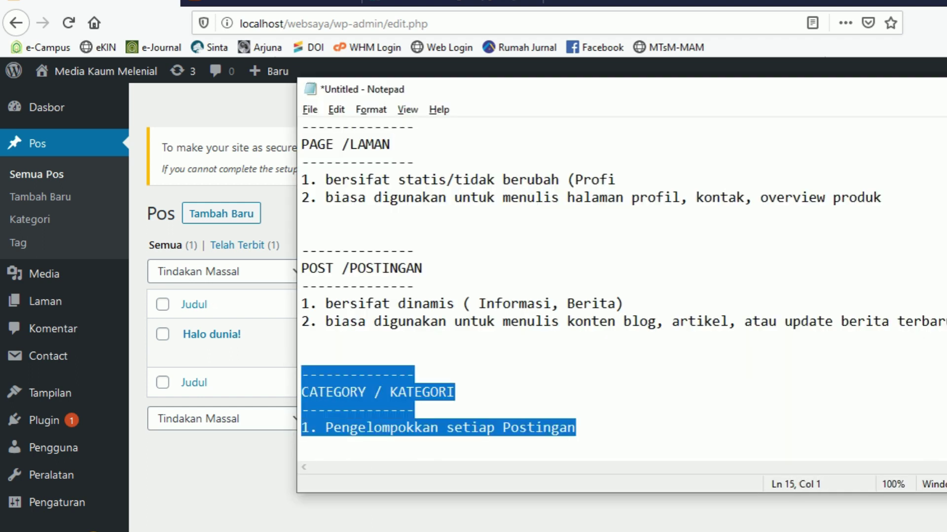
drag(882, 198, 301, 127)
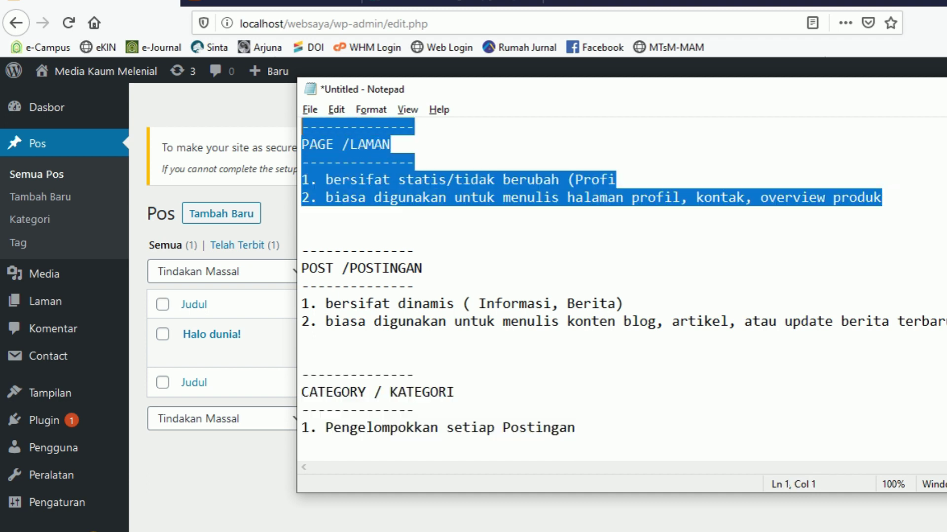
drag(576, 428, 301, 375)
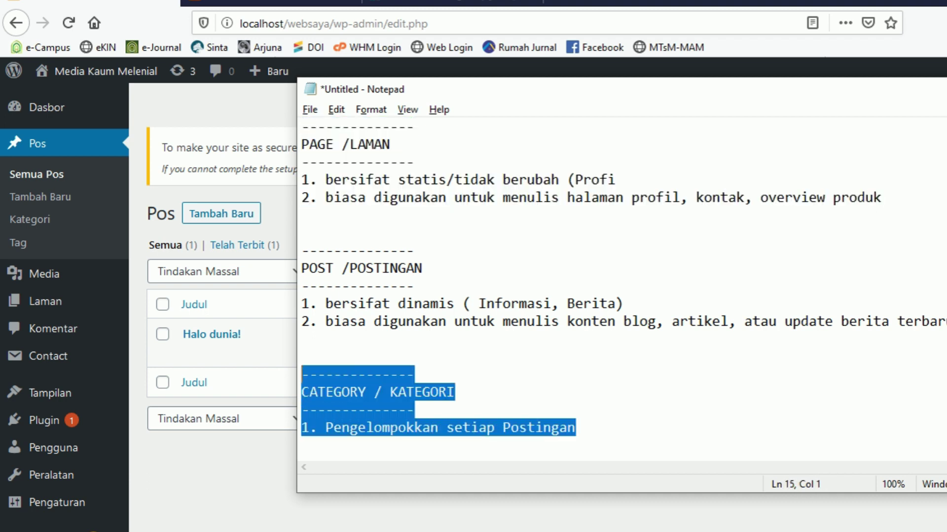
key(alt+Tab)
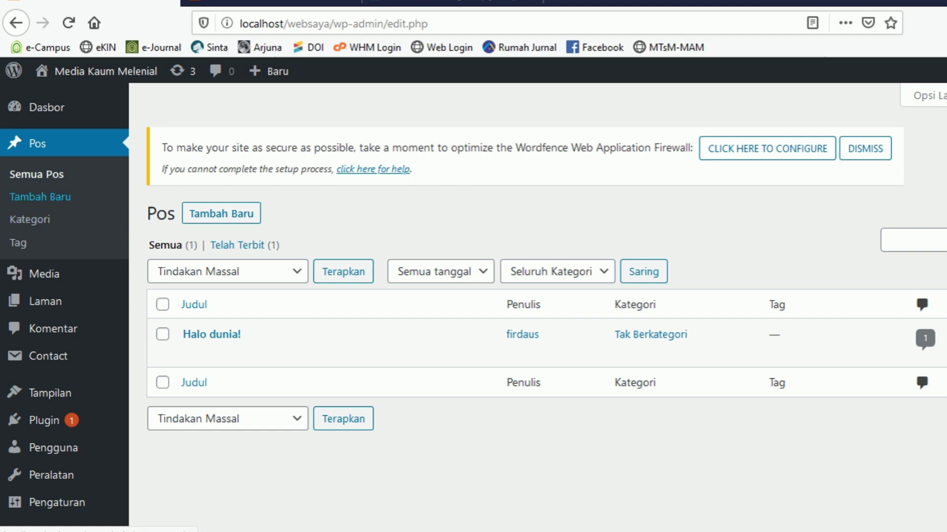
click(29, 219)
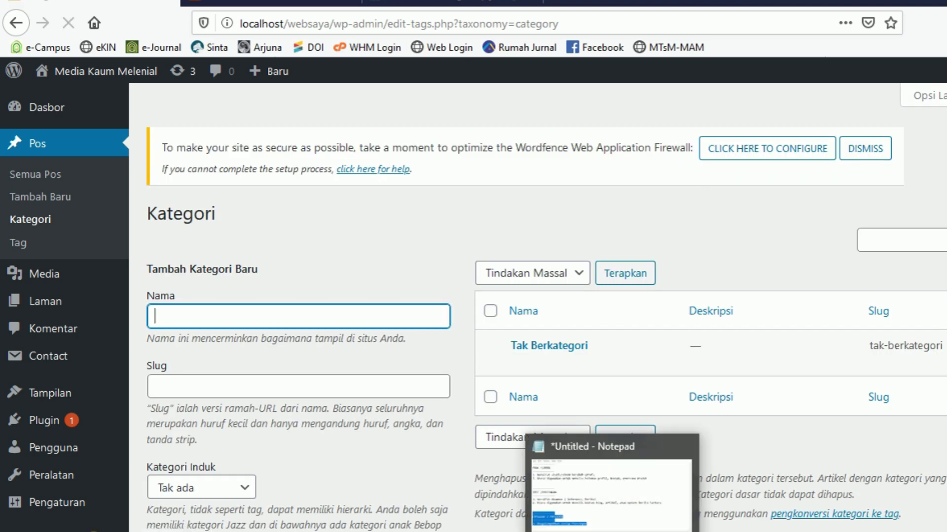
- Highlight the line "1. Pengelompokkan setiap Postingan" under CATEGORY / KATEGORI in Notepad, and return to the WordPress categories page
click(789, 473)
click(415, 409)
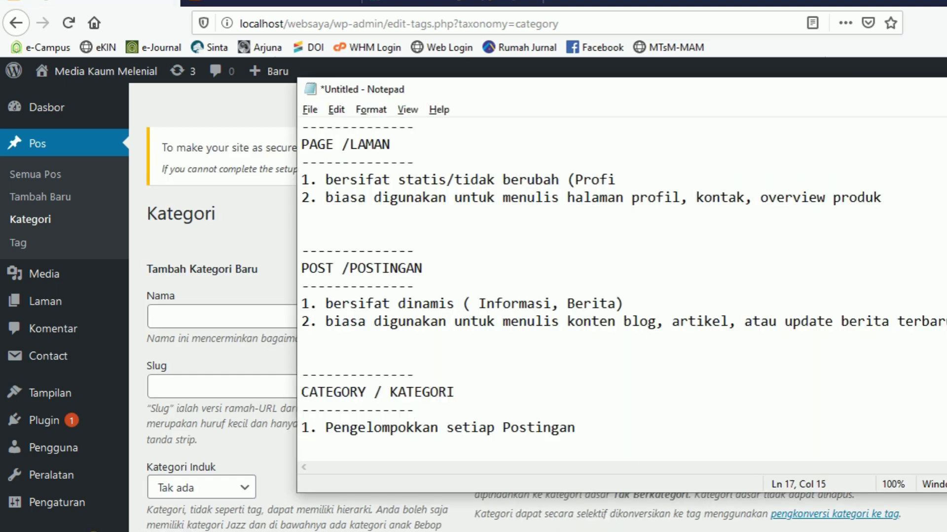
key(Down)
key(End)
key(shift+Home)
key(shift+Right)
key(shift+Right)
key(shift+Right)
key(shift+Right)
key(shift+Right)
key(shift+Right)
key(shift+Right)
key(shift+Right)
key(shift+Right)
key(shift+Right)
key(shift+Right)
key(shift+Right)
key(shift+Right)
key(shift+Right)
key(shift+Home)
key(ctrl+shift+Right)
key(ctrl+shift+Right)
key(alt+Tab)
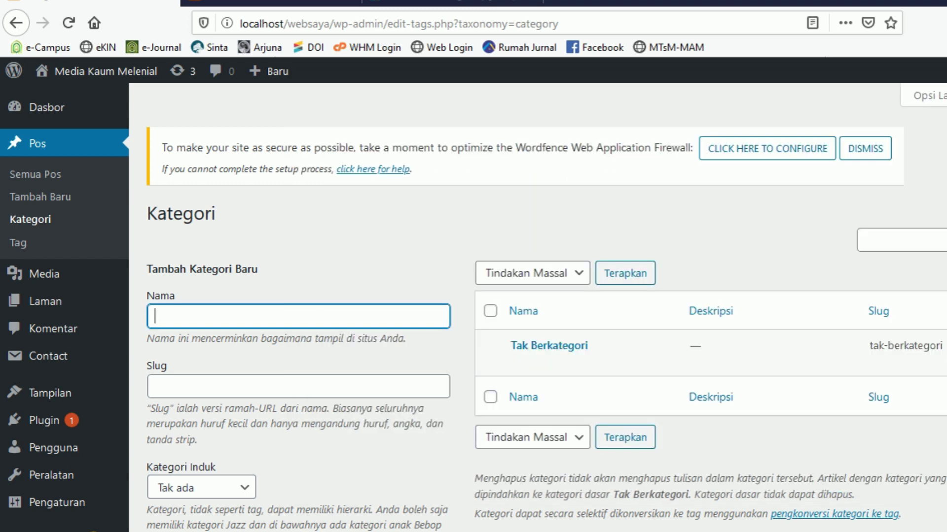
- Enter "Berita" as the name of the new category
scroll(537, 306, down, 3)
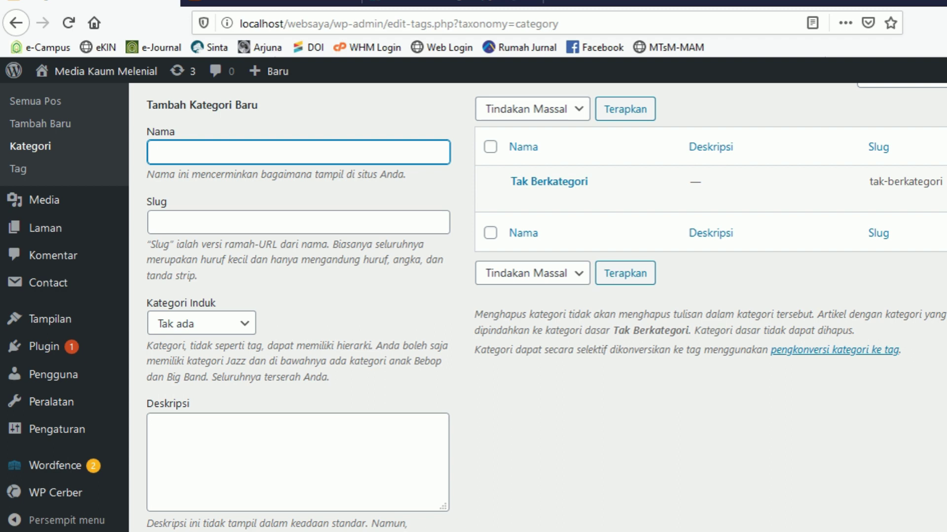
text(News)
key(ctrl+a)
text(Berita)
- Review the new category's slug, parent category and description fields, keeping the parent category at "Tak ada"
scroll(547, 306, down, 4)
scroll(546, 306, up, 1)
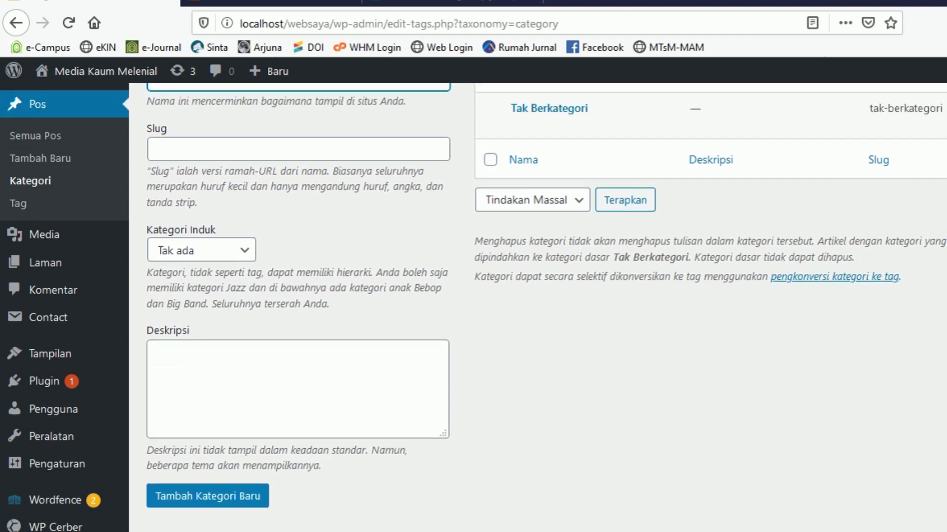
scroll(547, 306, up, 3)
key(ctrl+a)
key(Tab)
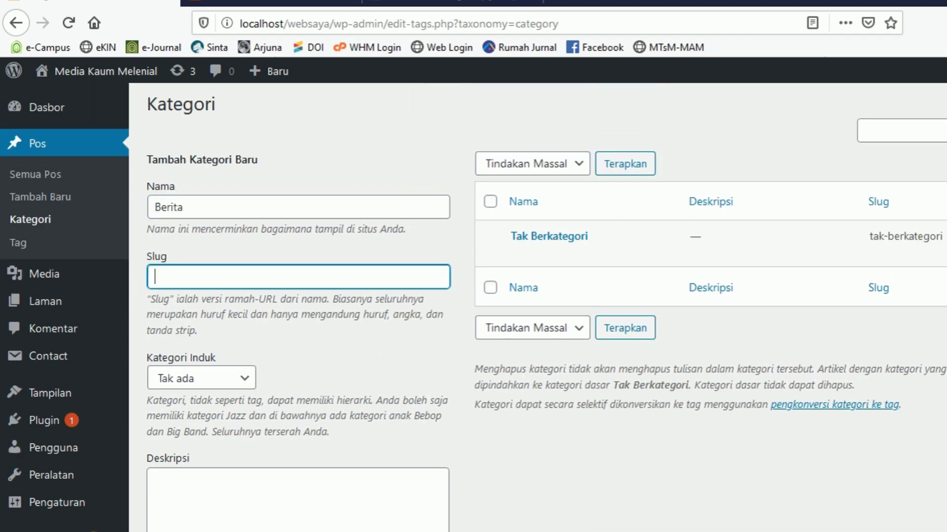
scroll(546, 306, down, 3)
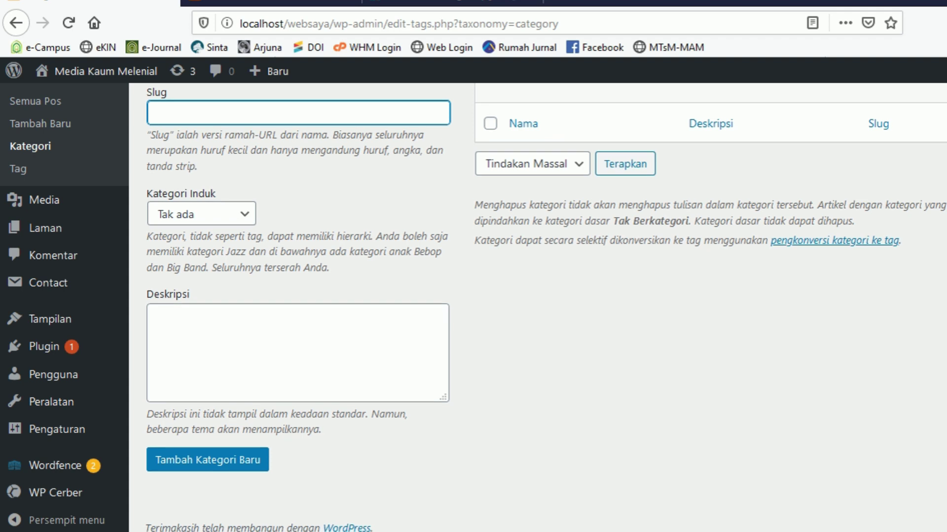
key(Tab)
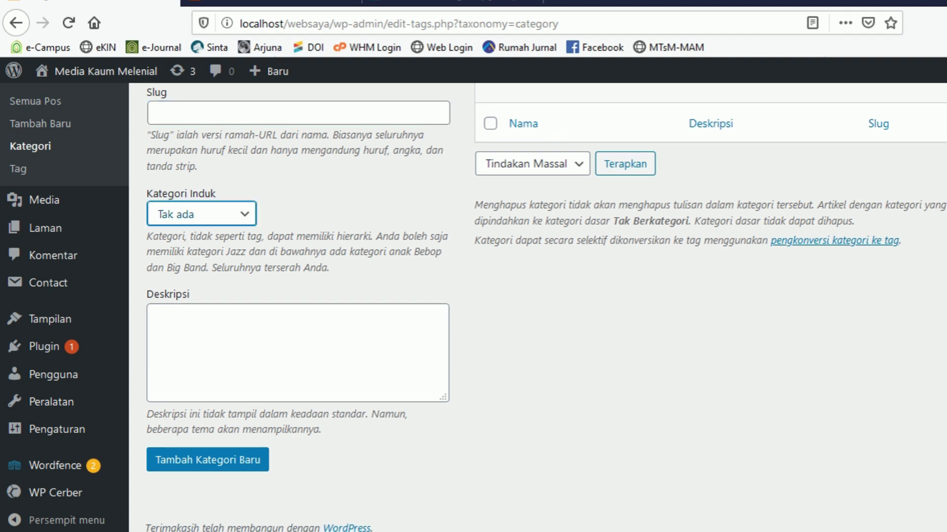
key(space)
scroll(537, 306, up, 2)
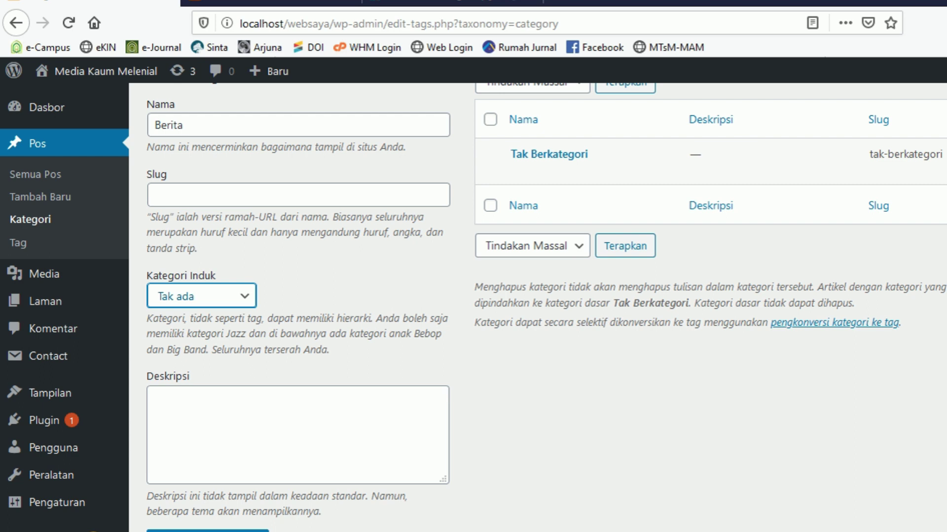
scroll(537, 306, down, 2)
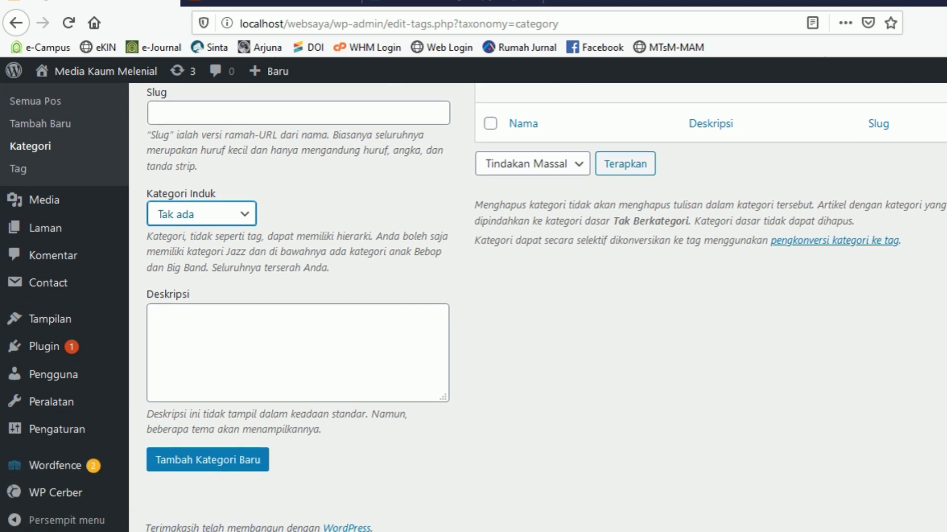
- Switch to Notepad and add an indented "BERITA" line below "1. Pengelompokkan setiap Postingan"
key(alt+Tab)
click(560, 428)
key(End)
key(Return)
key(Tab)
text(BERITA)
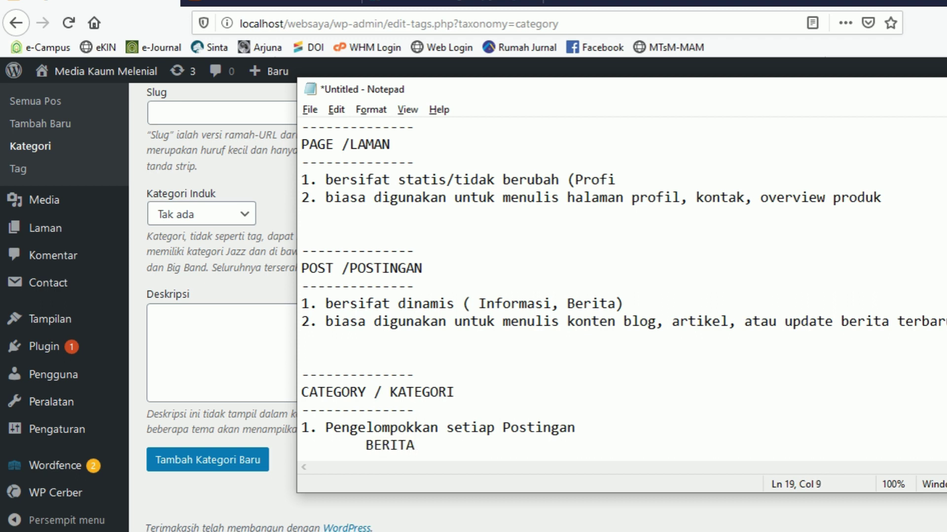
- Start a new indented line with a dash below "BERITA" in Notepad, and put a dash in front of "BERITA"
key(Return)
key(Tab)
text(-)
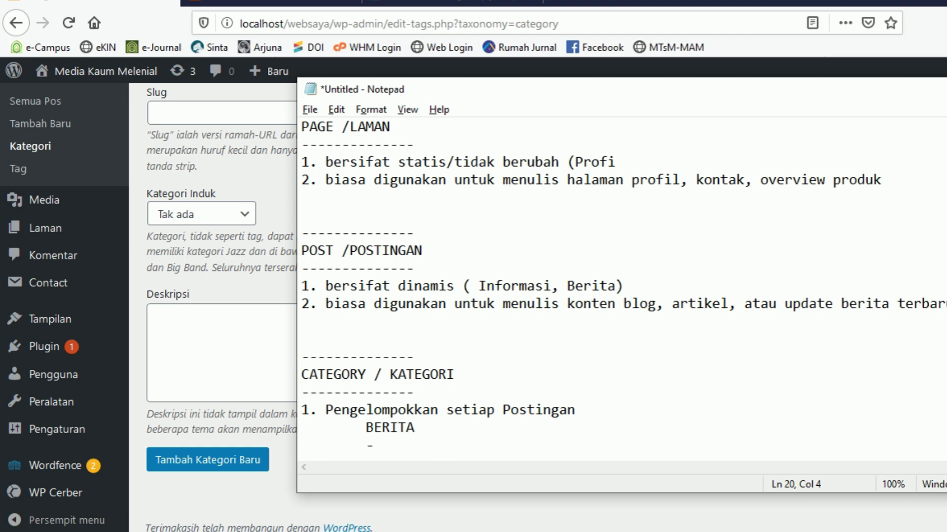
key(Up)
key(Left)
key(Left)
text(-)
- Indent the line below "- BERITA" a little further and complete it as "--kampus"
key(Down)
key(Left)
key(Right)
key(Left)
key(Left)
key(Left)
key(Right)
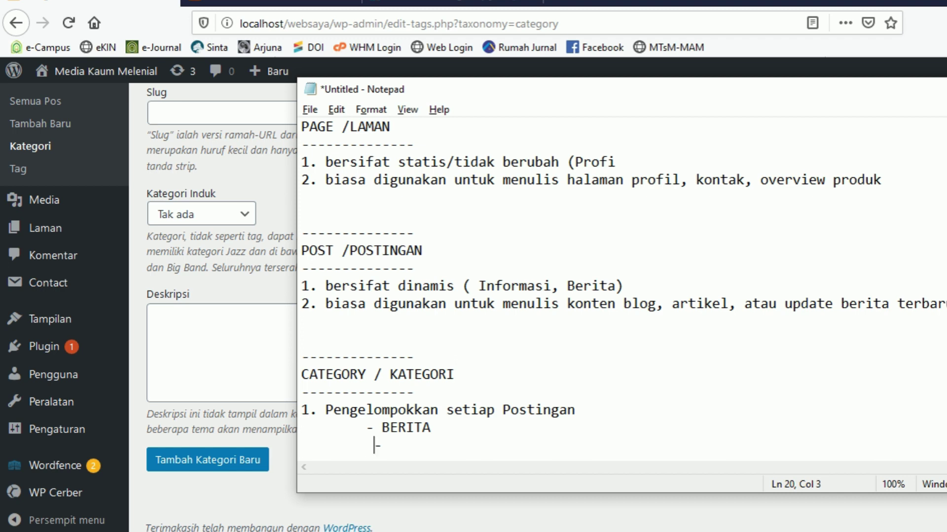
key(Right)
text(-)
text(kampus)
- Add a "--Dunia" line below "--kampus" at the same indentation
key(Return)
key(Tab)
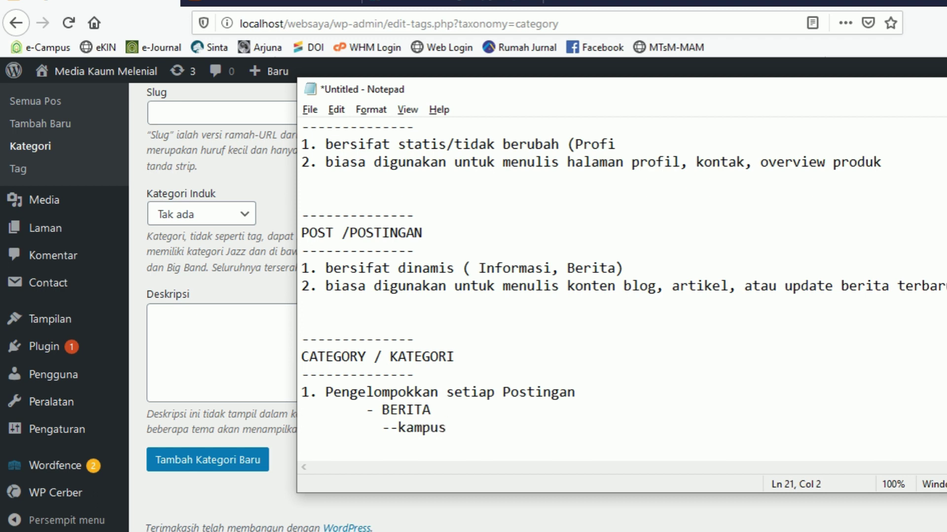
text(--Du)
text(ani)
key(BackSpace)
key(BackSpace)
key(BackSpace)
text(nia)
- Return to the WordPress categories page and add the "Berita" category with parent "Tak ada"
scroll(222, 296, up, 3)
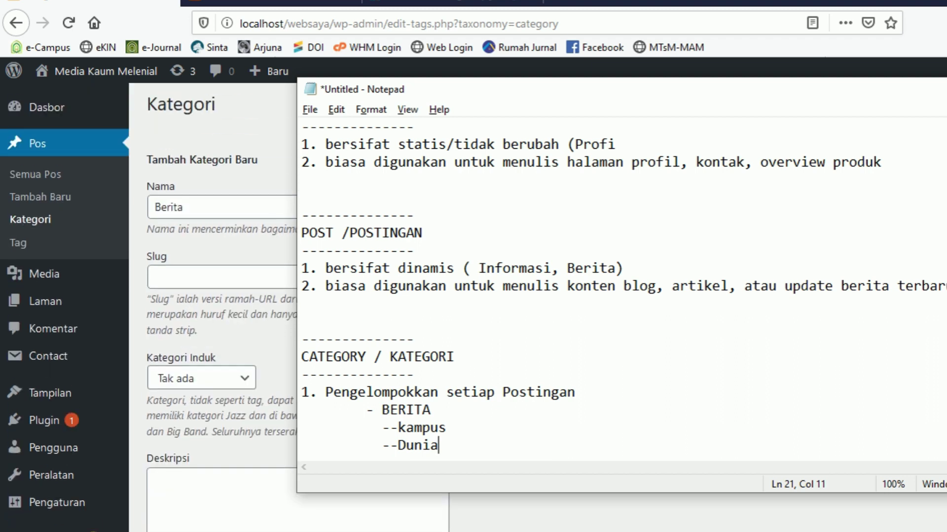
click(212, 207)
scroll(222, 296, down, 3)
scroll(473, 305, up, 3)
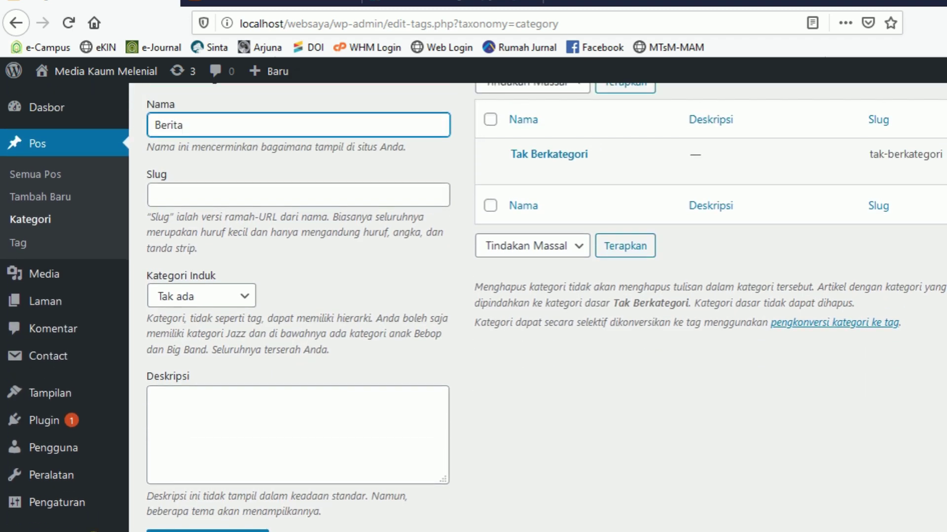
scroll(298, 306, down, 3)
click(207, 460)
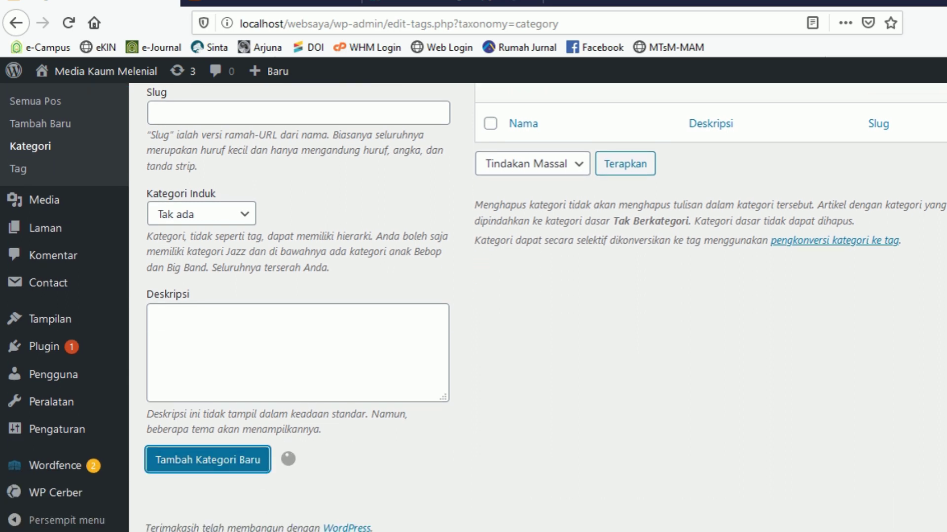
scroll(549, 236, up, 3)
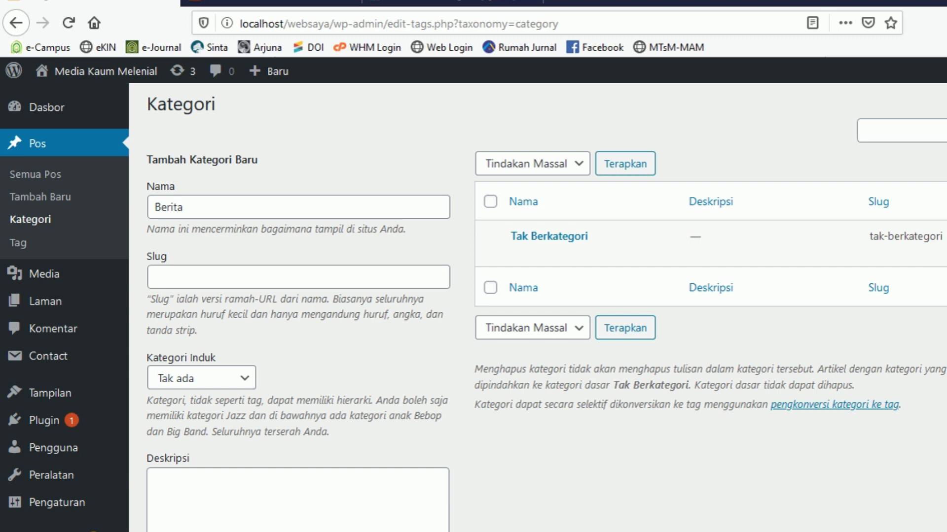
scroll(538, 305, down, 3)
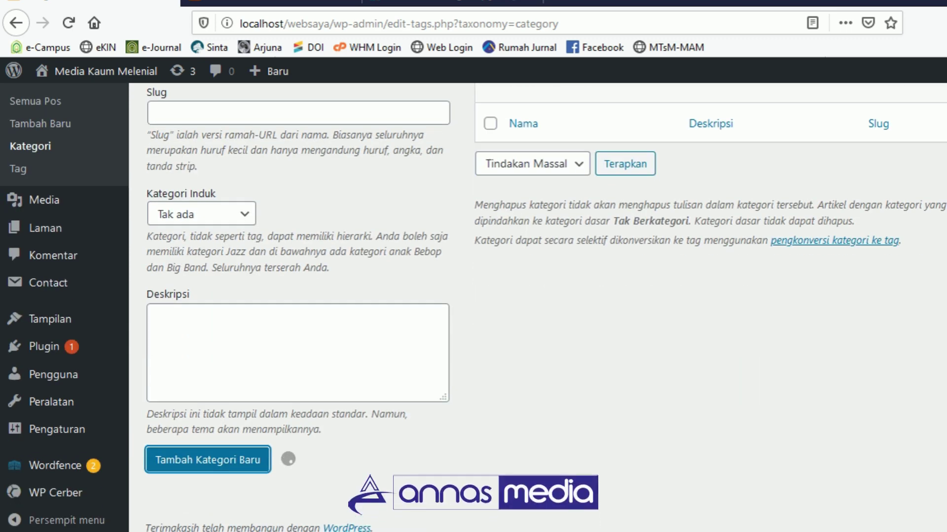
scroll(537, 306, up, 3)
scroll(538, 306, up, 2)
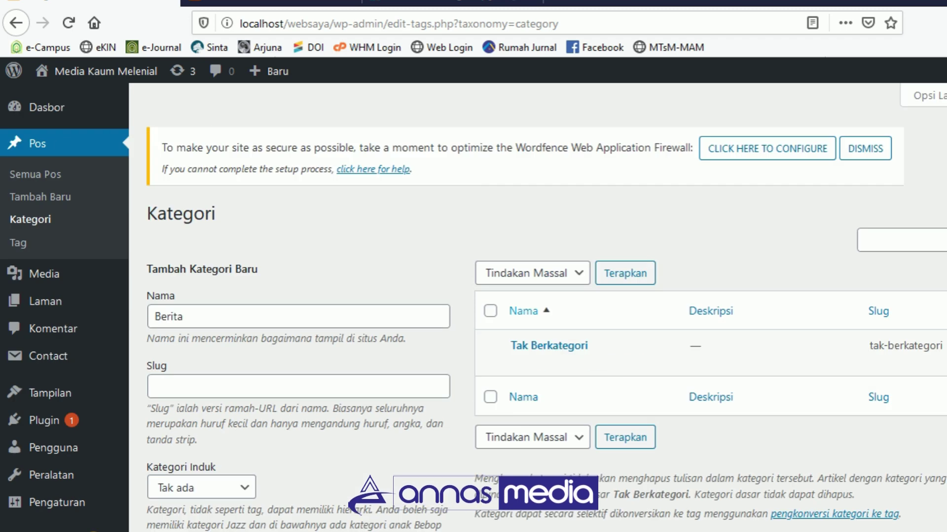
mouse_move(528, 362)
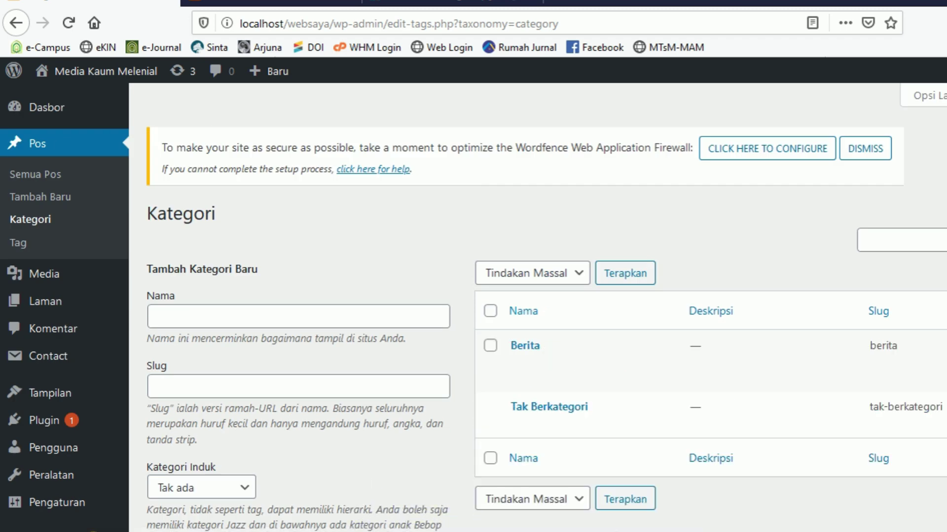
- Look at the navigation menu of the profile website open in another browser tab, and return to the categories page
scroll(542, 296, down, 2)
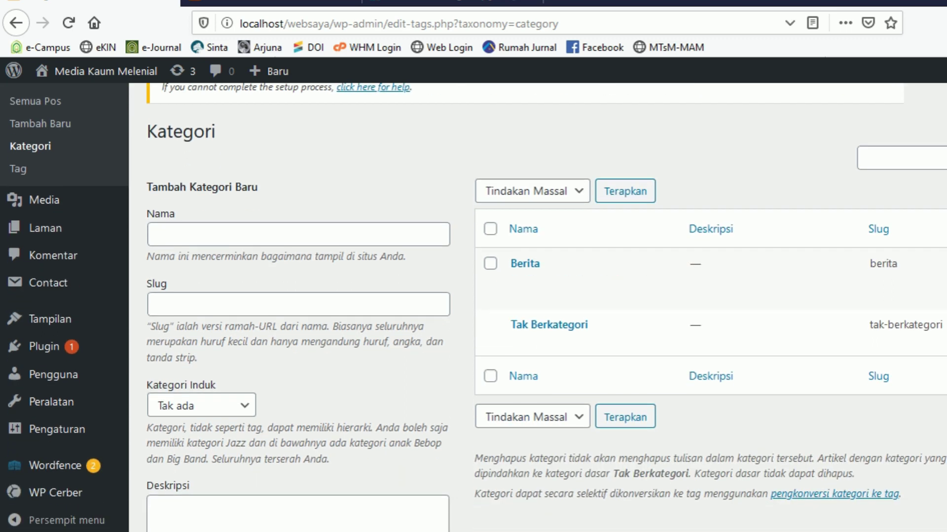
click(451, 2)
scroll(474, 296, up, 3)
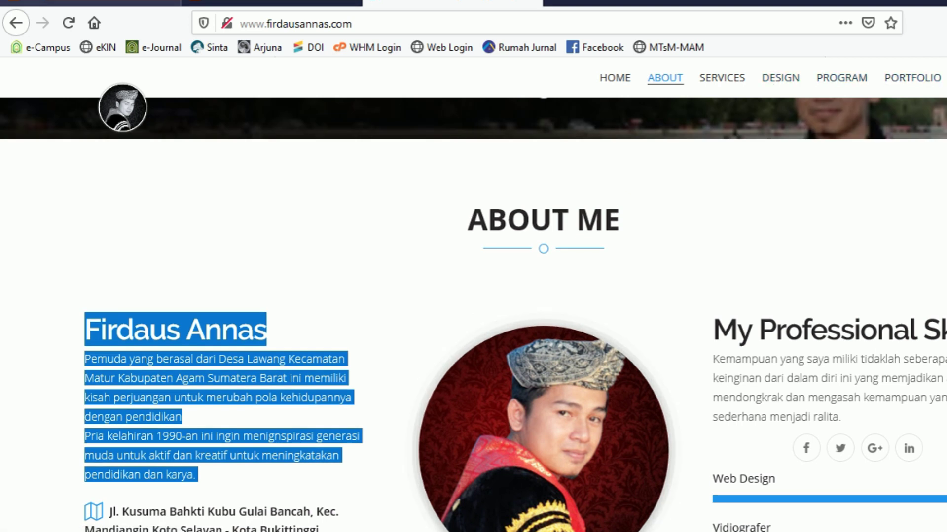
click(101, 2)
- Add a new category named "Service" with parent category "Tak ada"
click(222, 234)
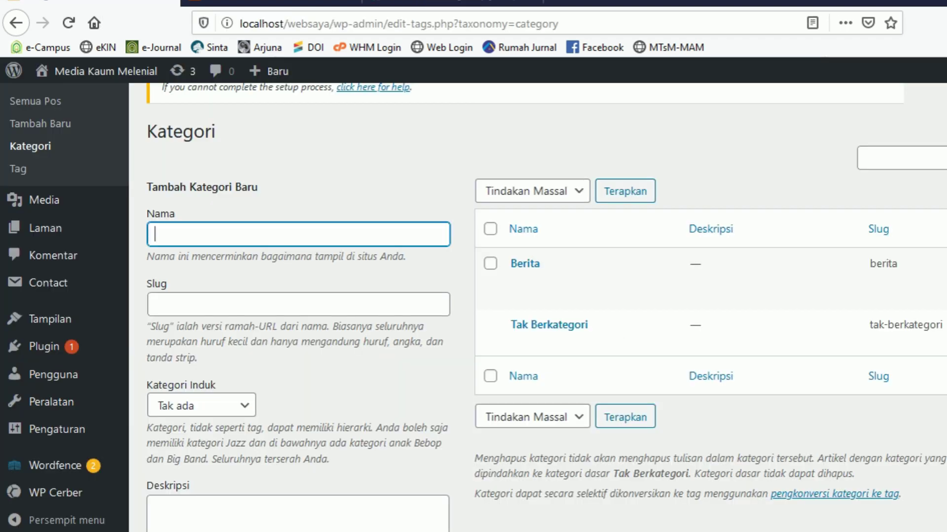
text(Service)
scroll(547, 292, down, 4)
scroll(547, 292, up, 4)
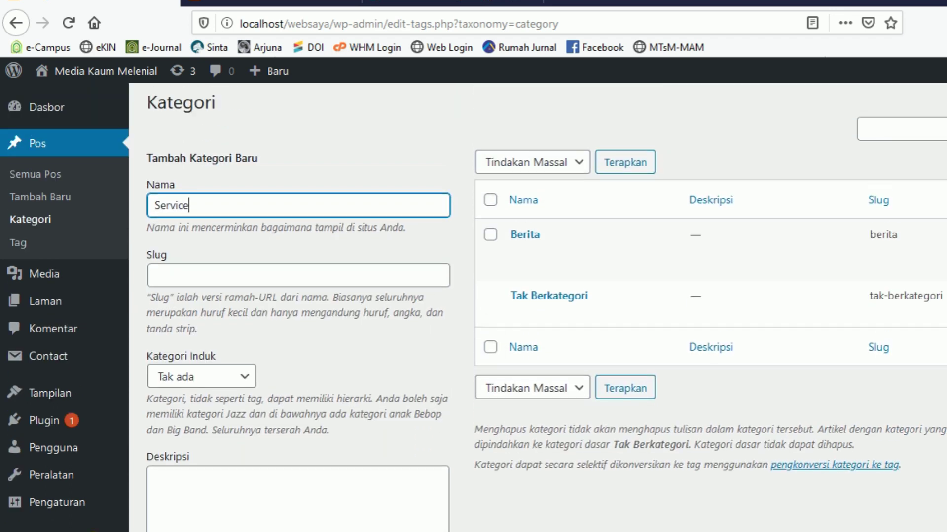
scroll(546, 292, down, 4)
click(208, 460)
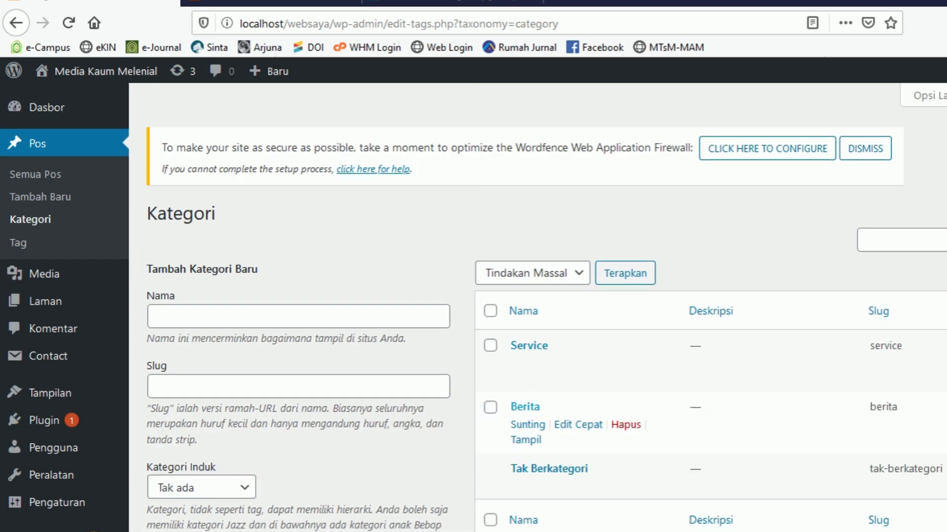
- Enter "Pendidikan" as the name of the next new category
scroll(567, 402, down, 2)
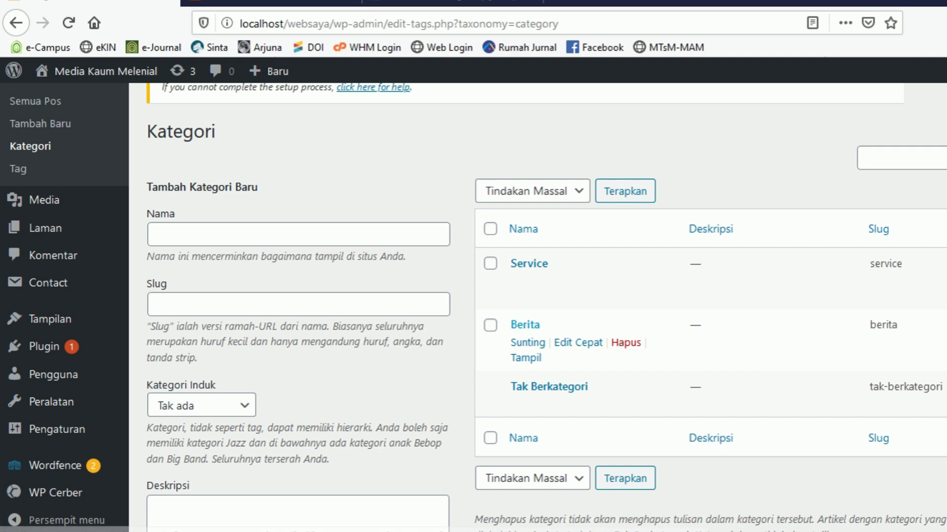
scroll(567, 345, down, 2)
click(297, 153)
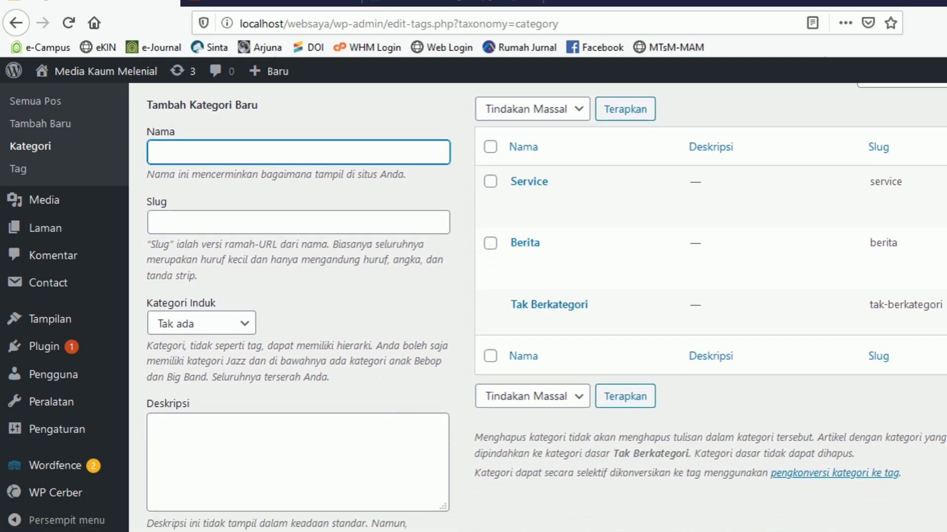
text(Berita)
key(BackSpace)
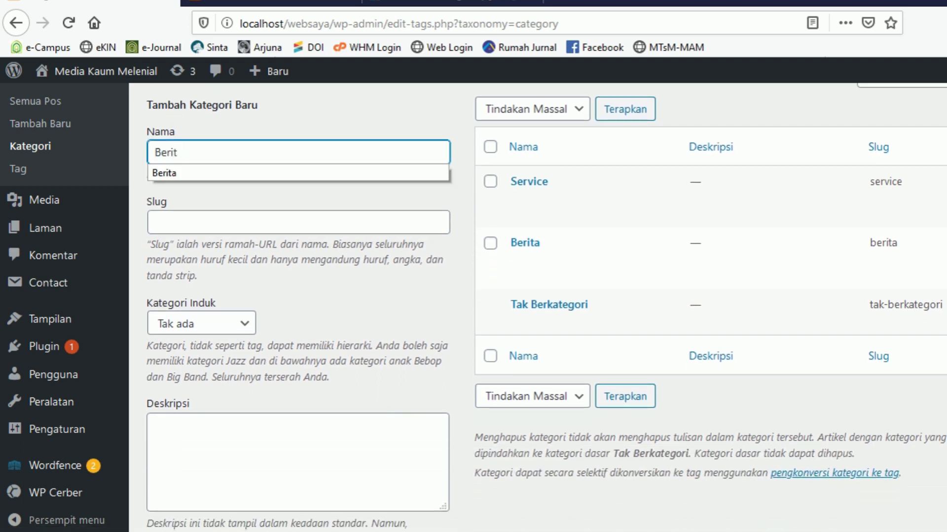
key(BackSpace)
key(BackSpace)
key(BackSpace)
key(BackSpace)
key(BackSpace)
text(Pendidikan)
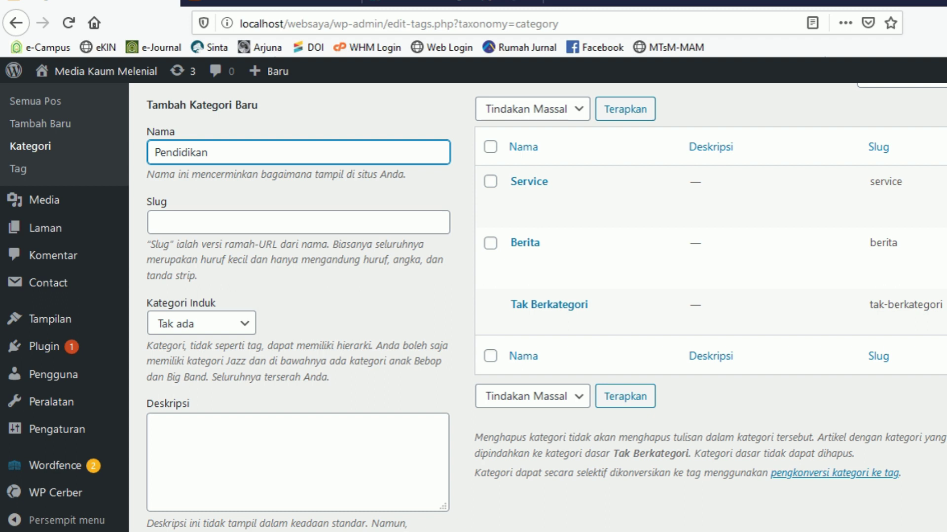
- Set the parent category of "Pendidikan" to "Berita" and add it
scroll(547, 306, down, 2)
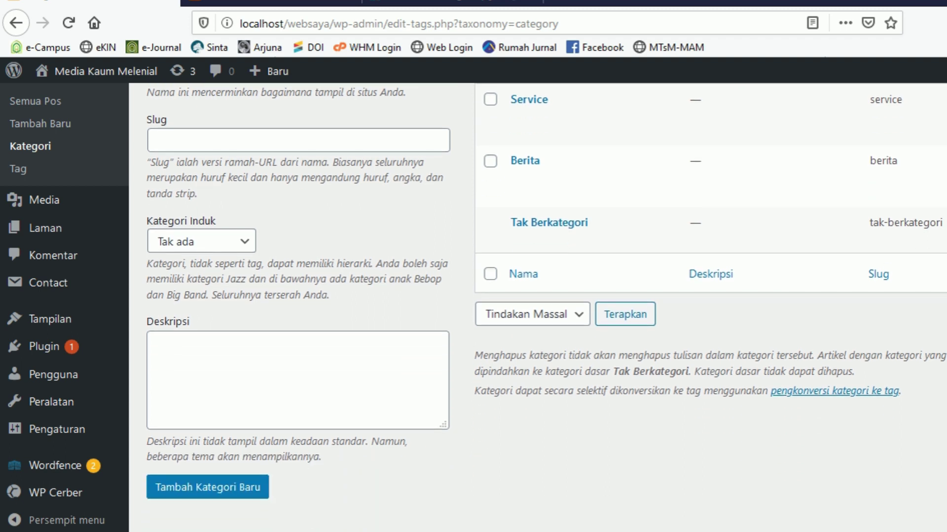
click(217, 241)
click(197, 310)
click(207, 488)
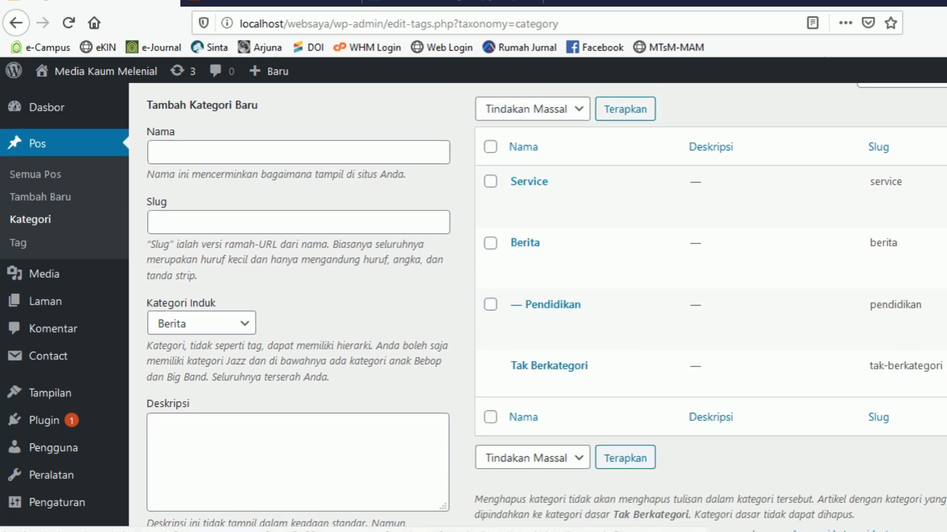
- Enter "Design" as the name of another new category
click(295, 152)
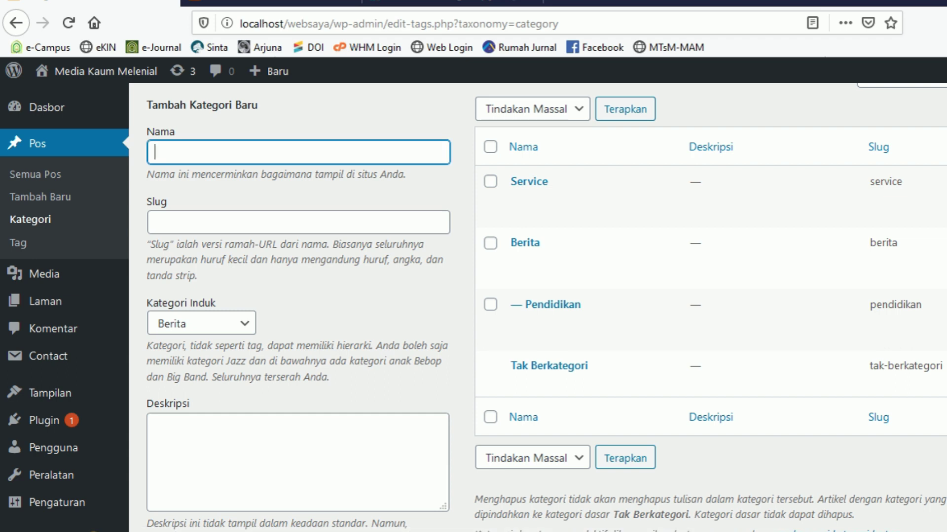
text(DD)
key(BackSpace)
text(isign)
key(BackSpace)
key(BackSpace)
key(BackSpace)
key(BackSpace)
key(BackSpace)
text(esign)
- Set the parent of the "Design" category to "Tak ada" and add it
scroll(474, 308, down, 2)
scroll(474, 308, up, 2)
scroll(473, 308, down, 2)
scroll(474, 308, up, 2)
scroll(474, 307, down, 2)
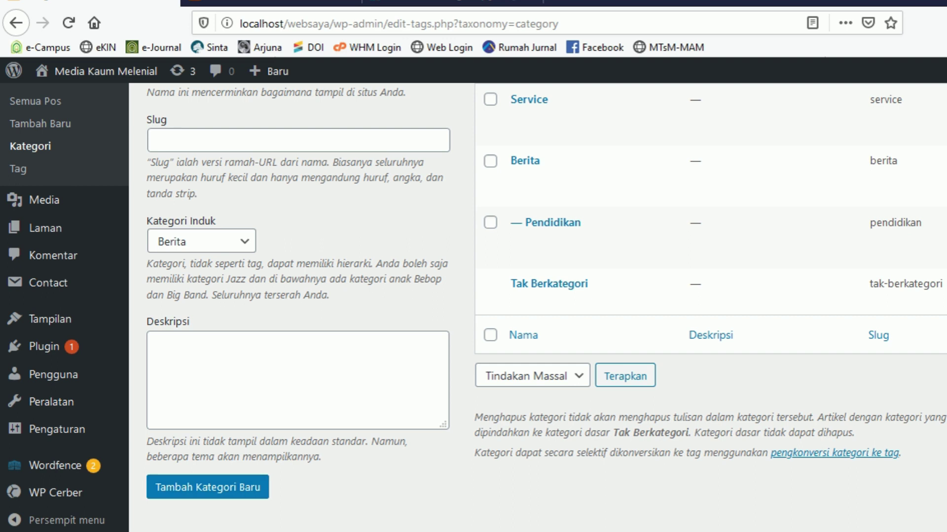
click(201, 241)
click(197, 265)
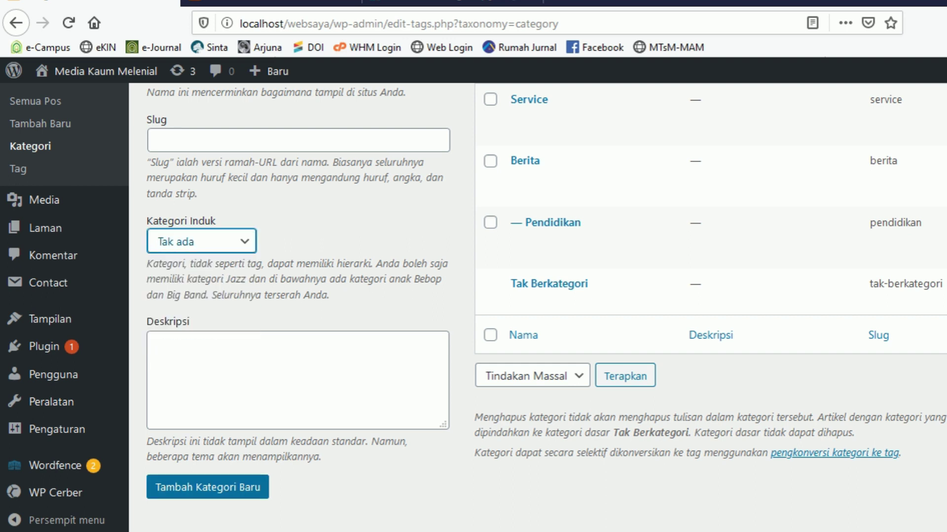
click(153, 486)
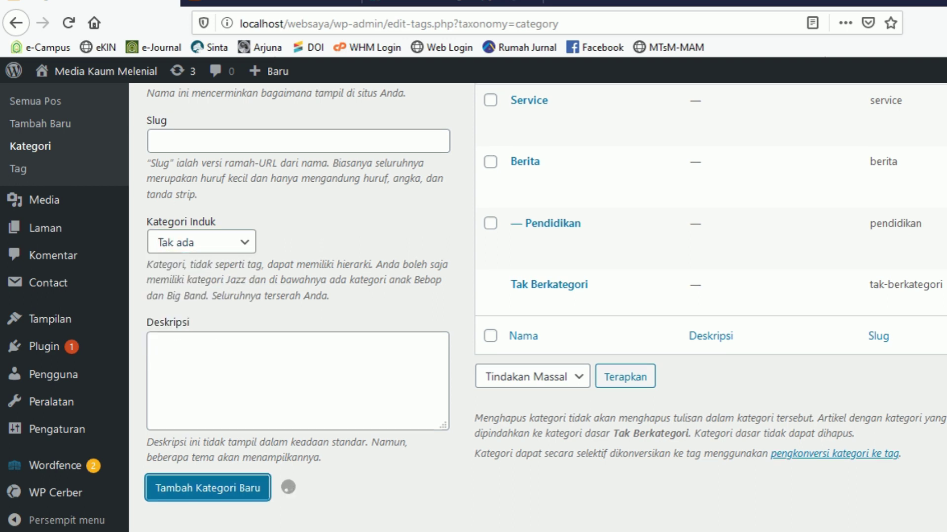
scroll(473, 307, down, 2)
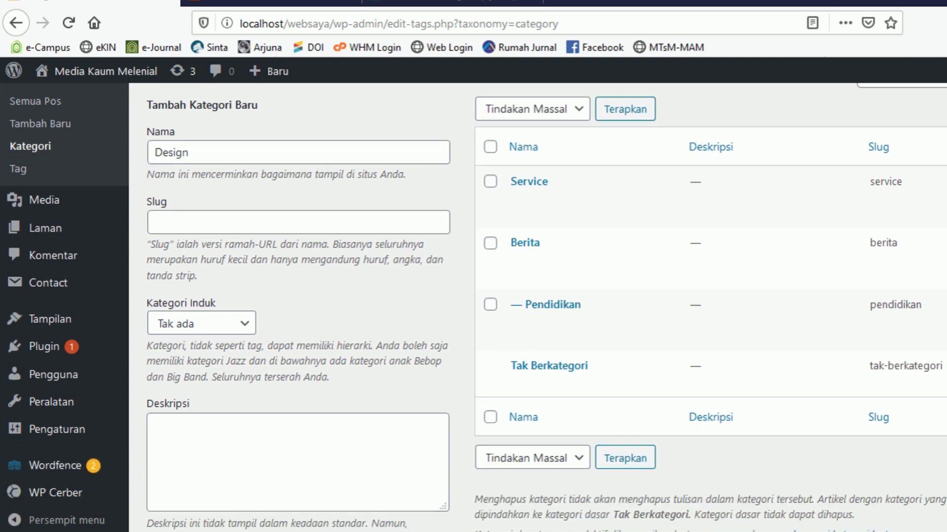
- Add a new category named "Grapich" under the parent category "Design"
click(298, 153)
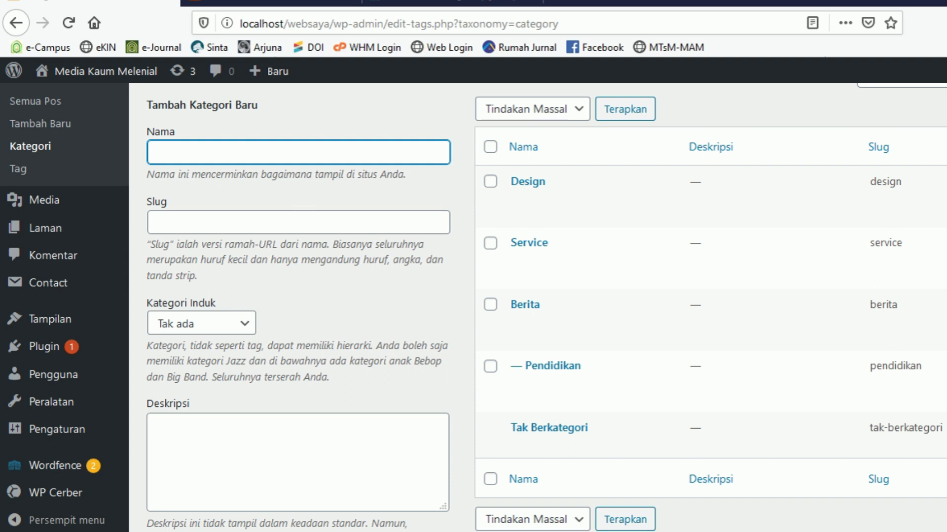
text(Grapich)
scroll(545, 308, down, 3)
click(201, 241)
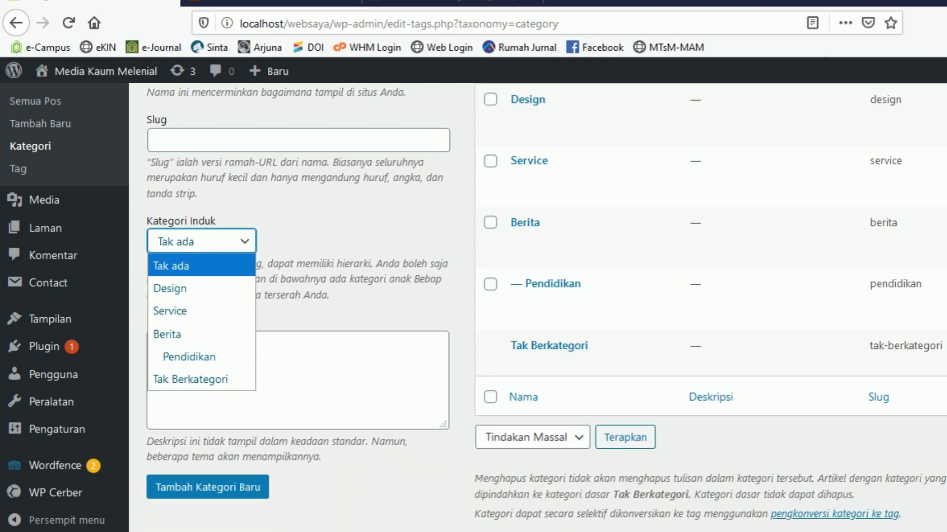
click(169, 287)
click(207, 487)
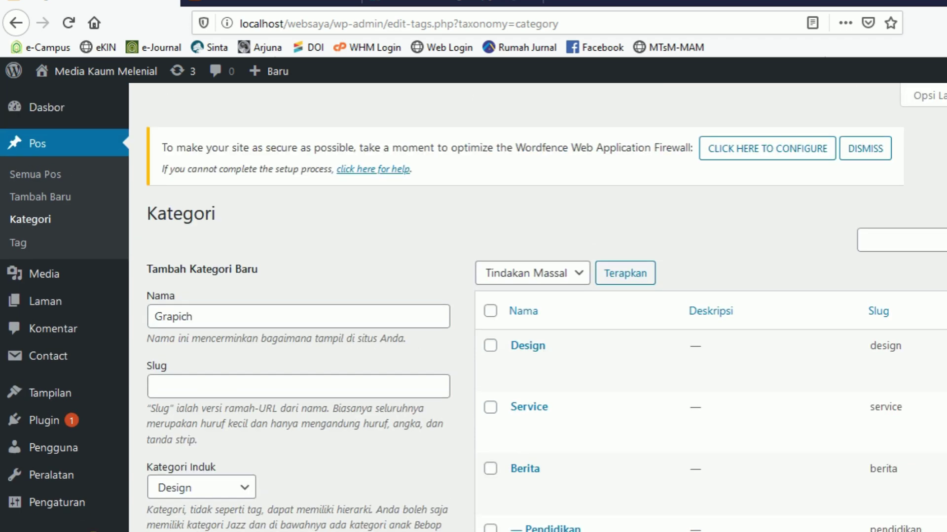
- Add a new category named "Multimedia" under the parent category "Design"
text(Multi)
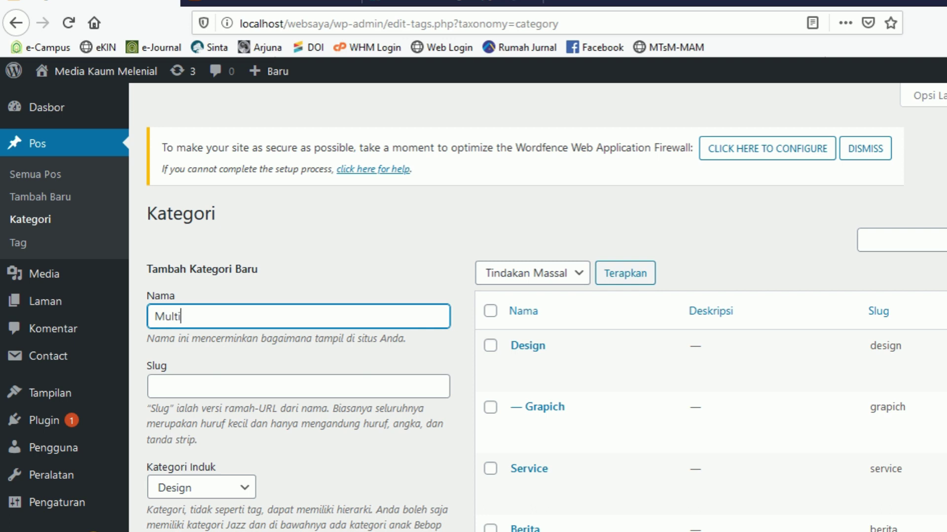
text(media)
scroll(542, 296, down, 3)
scroll(542, 308, down, 4)
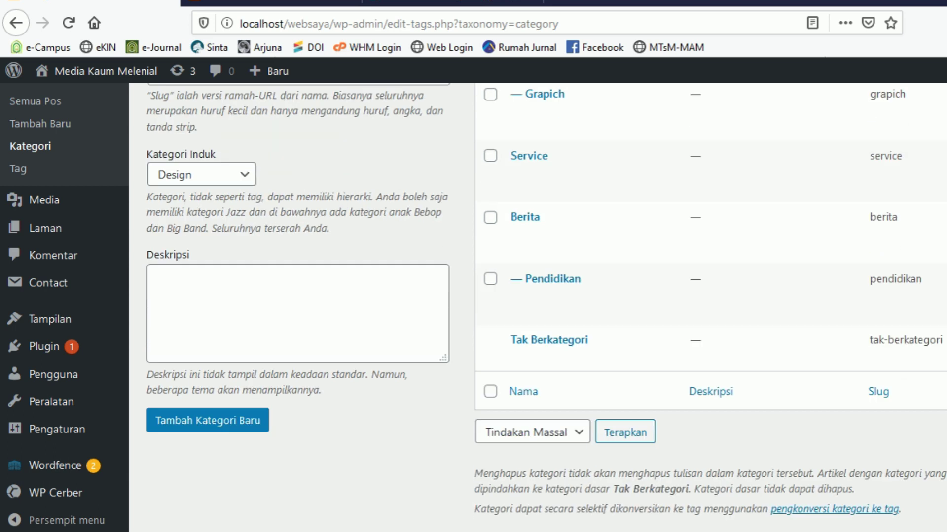
click(207, 391)
scroll(207, 391, up, 1)
scroll(543, 296, up, 2)
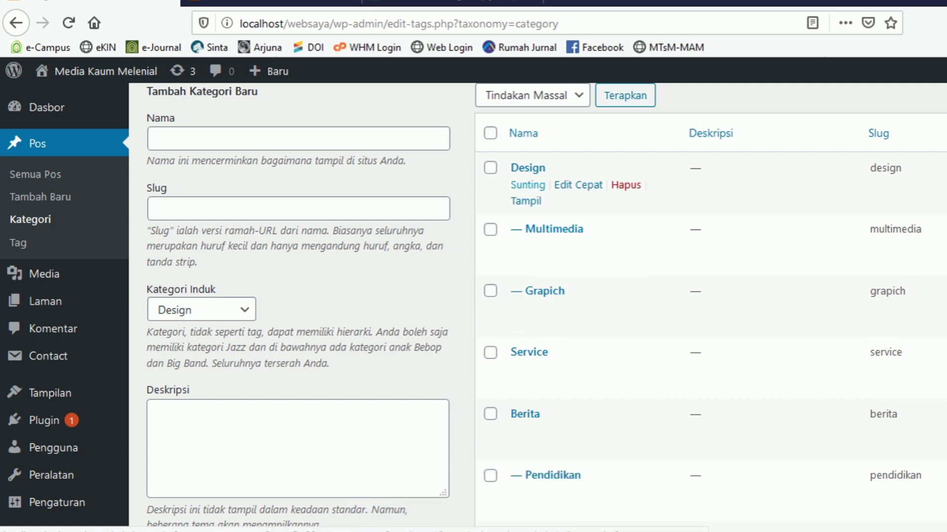
- Review the category hierarchy, and highlight the CATEGORY / KATEGORI notes in Notepad before returning to the WordPress categories page
scroll(543, 306, down, 3)
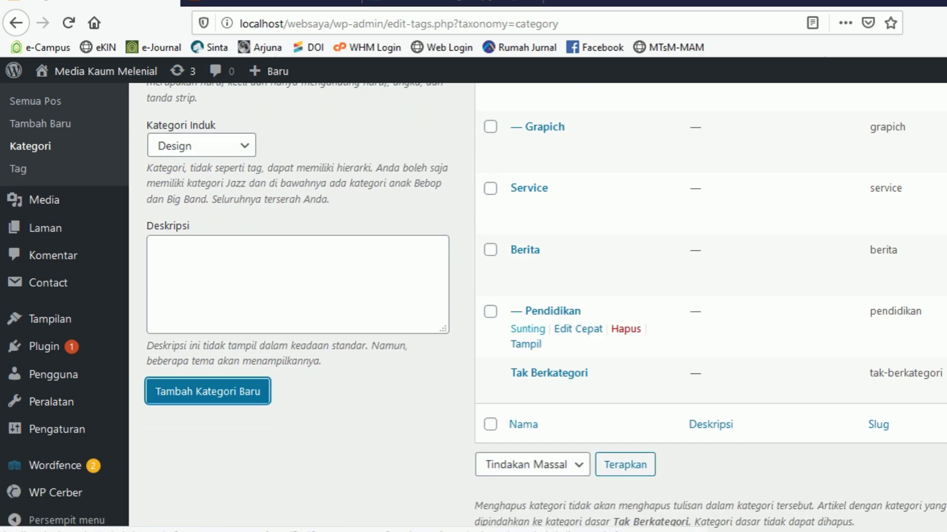
scroll(542, 305, up, 5)
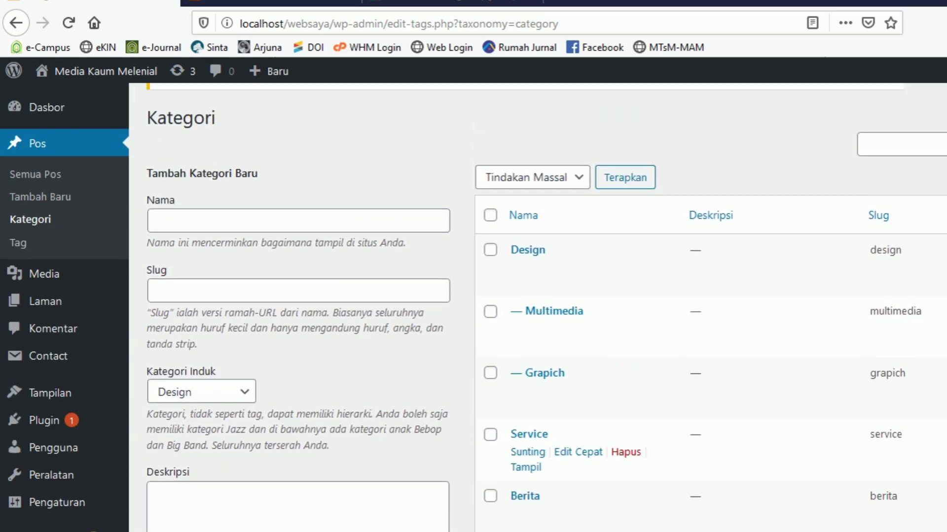
key(alt+Tab)
drag(439, 446, 302, 392)
key(alt+Tab)
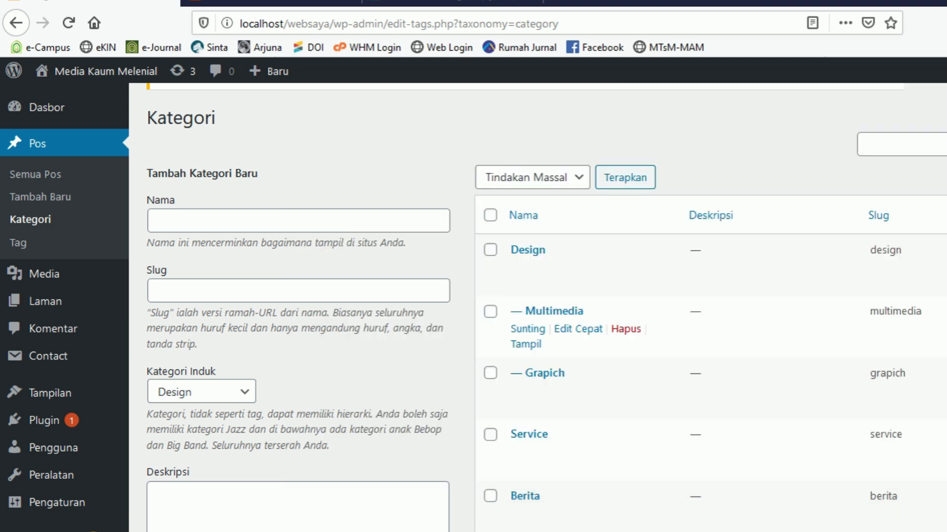
- Review the category list, and highlight the CATEGORY / KATEGORI and POST /POSTINGAN headings in Notepad before returning to the WordPress categories page
scroll(542, 281, down, 5)
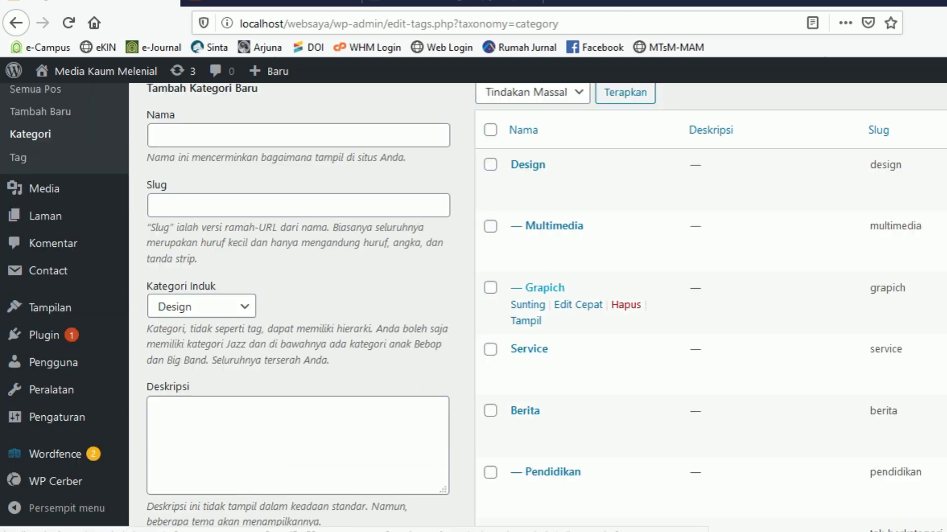
scroll(542, 281, up, 2)
scroll(567, 394, up, 3)
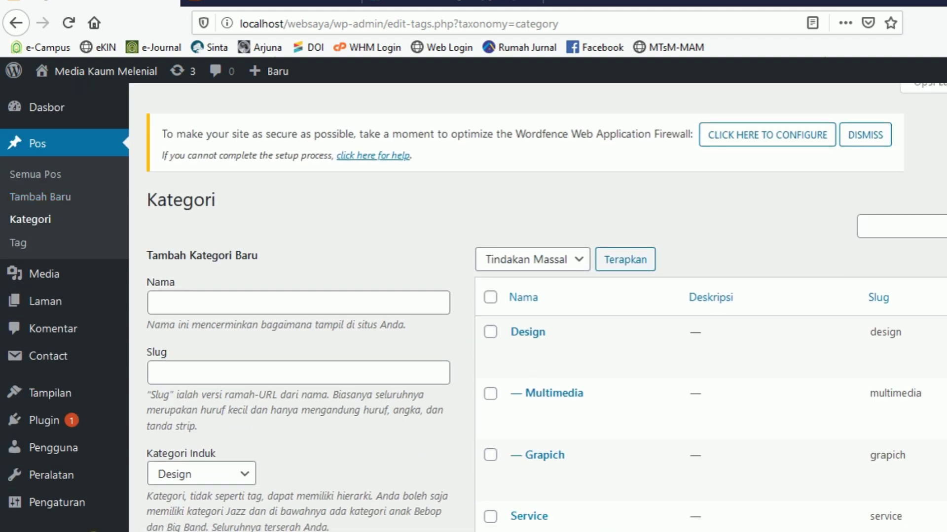
click(611, 531)
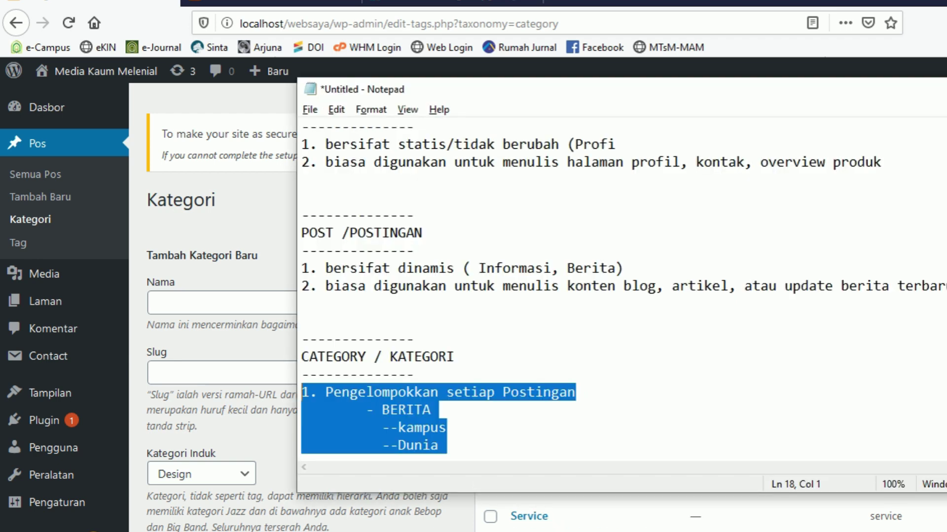
scroll(623, 299, up, 1)
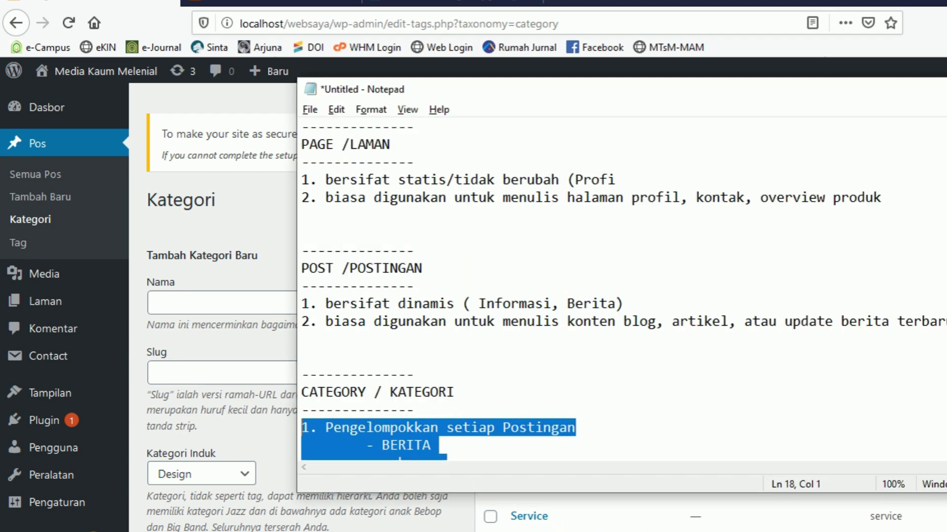
drag(456, 393, 301, 393)
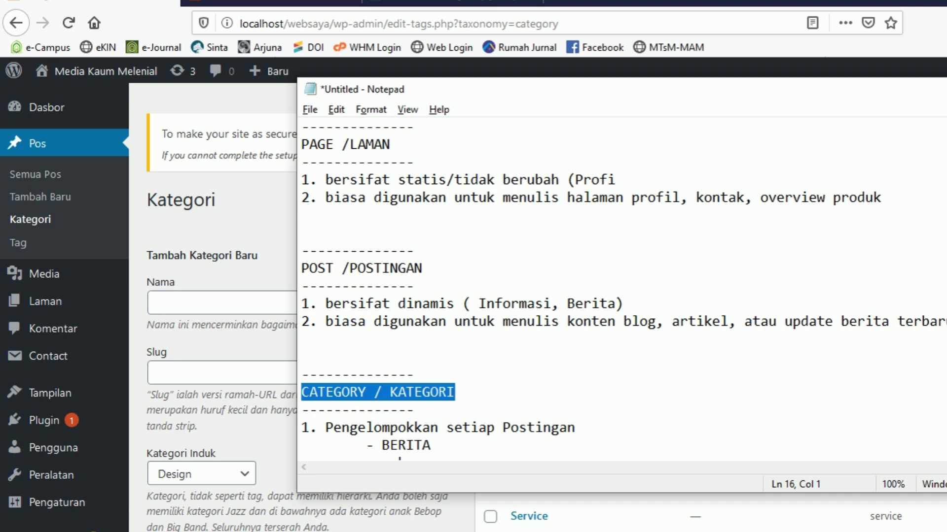
drag(423, 269, 302, 268)
click(256, 232)
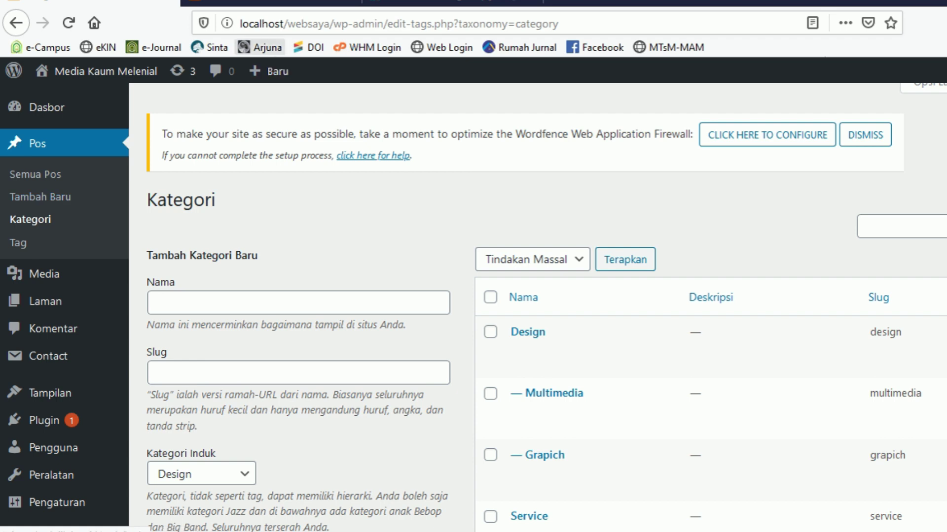
- Create a new post, highlight the "Tambahkan Pos Baru" heading and activate the empty title field
mouse_move(268, 71)
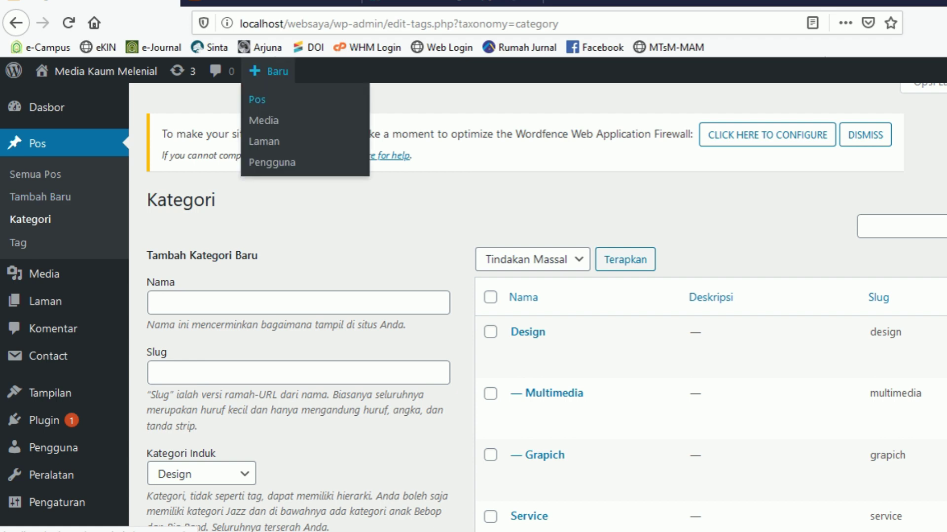
click(256, 99)
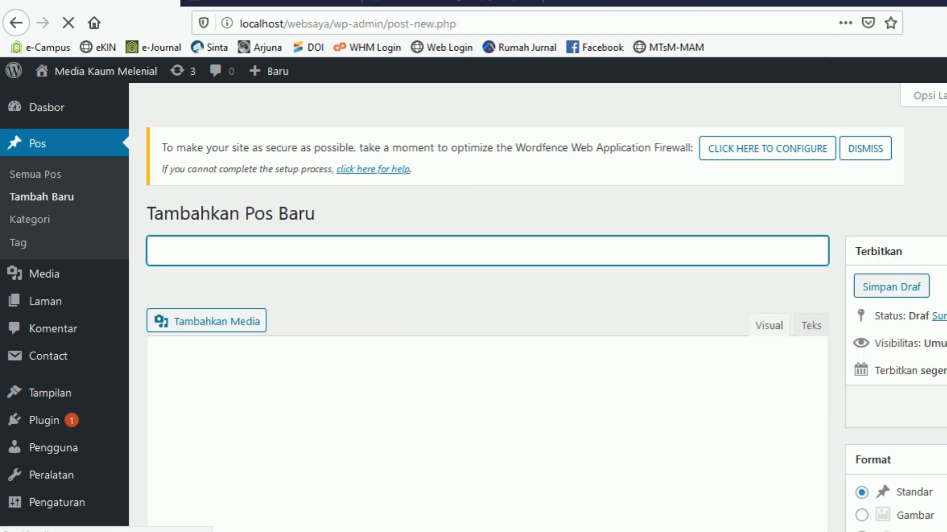
drag(315, 214, 146, 214)
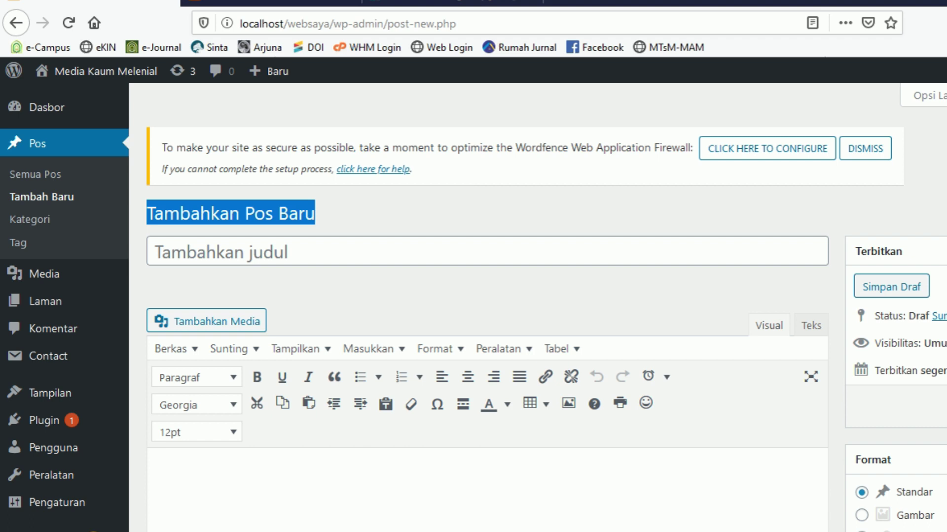
click(222, 252)
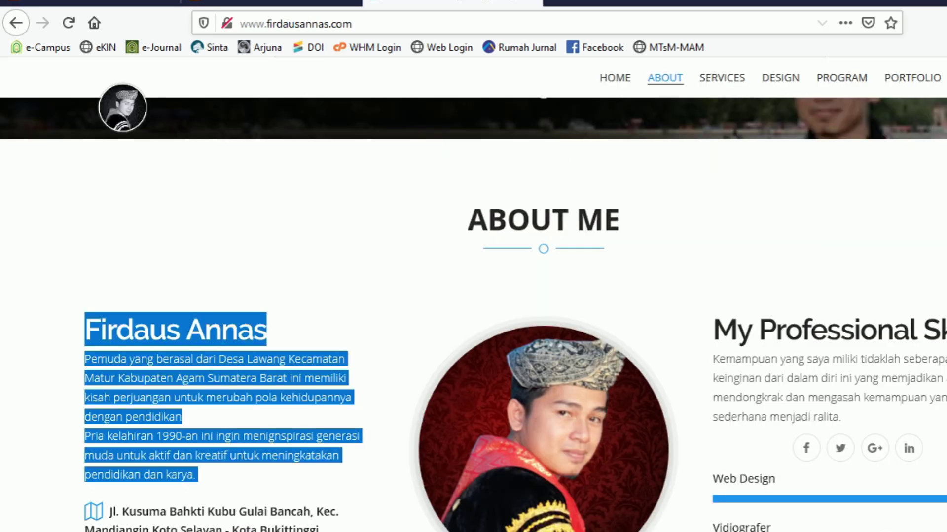
- Search Google for "berita corona" in the browser tab showing the personal website, and open the CNN Indonesia article about the mayor of Bogor
click(444, 3)
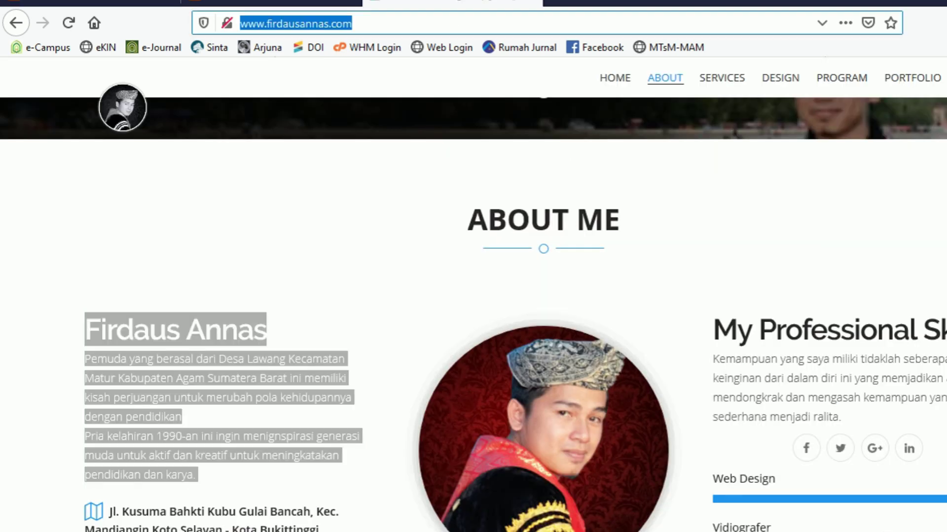
text(b)
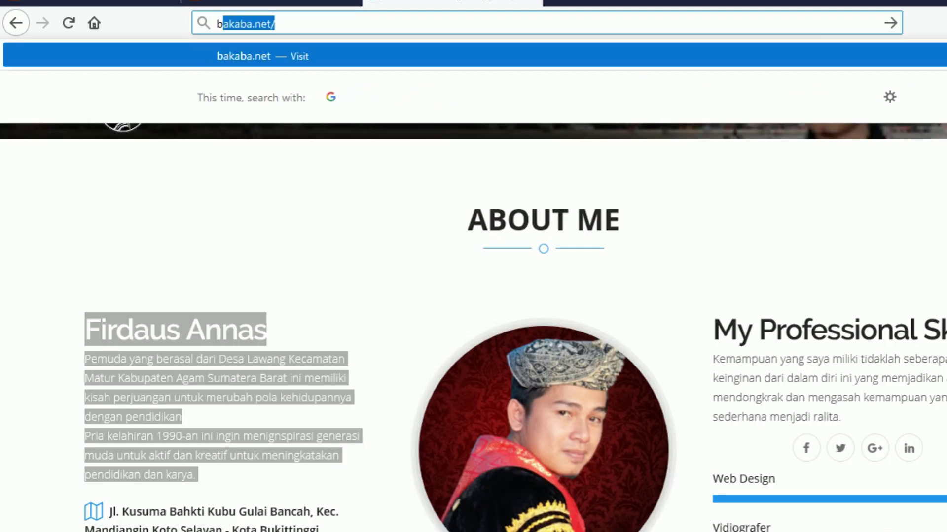
text(erita corona)
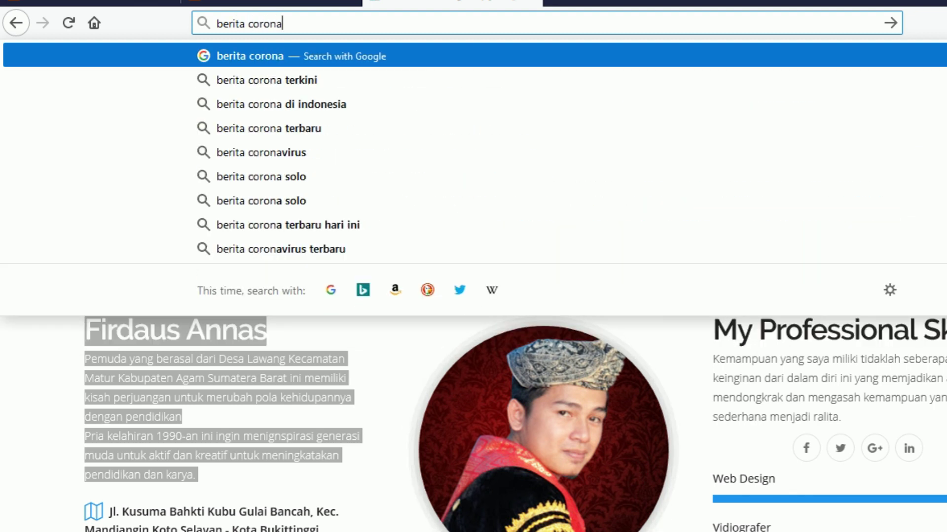
key(Return)
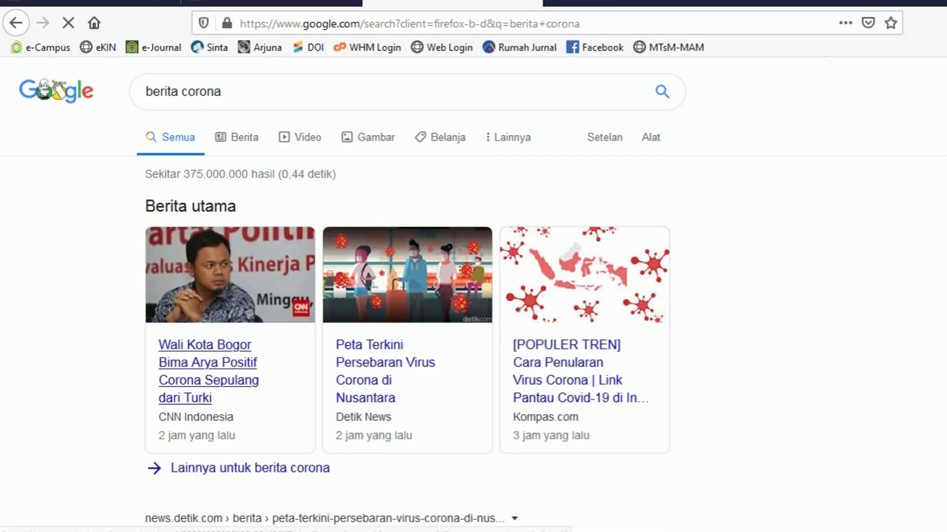
scroll(207, 217, down, 3)
click(208, 207)
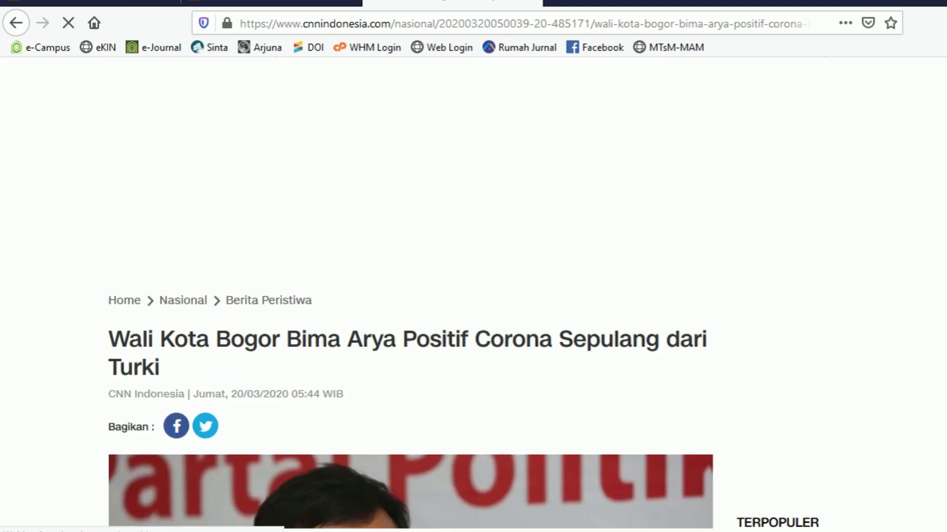
- Copy the CNN Indonesia article's full headline and paste it as the title of the new WordPress post
scroll(473, 296, down, 7)
scroll(527, 345, up, 6)
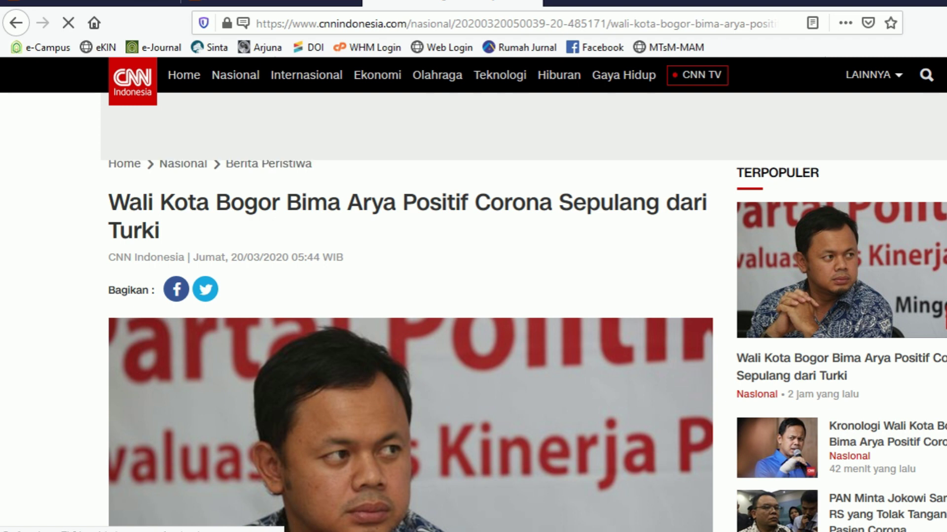
scroll(473, 295, down, 8)
scroll(473, 296, up, 8)
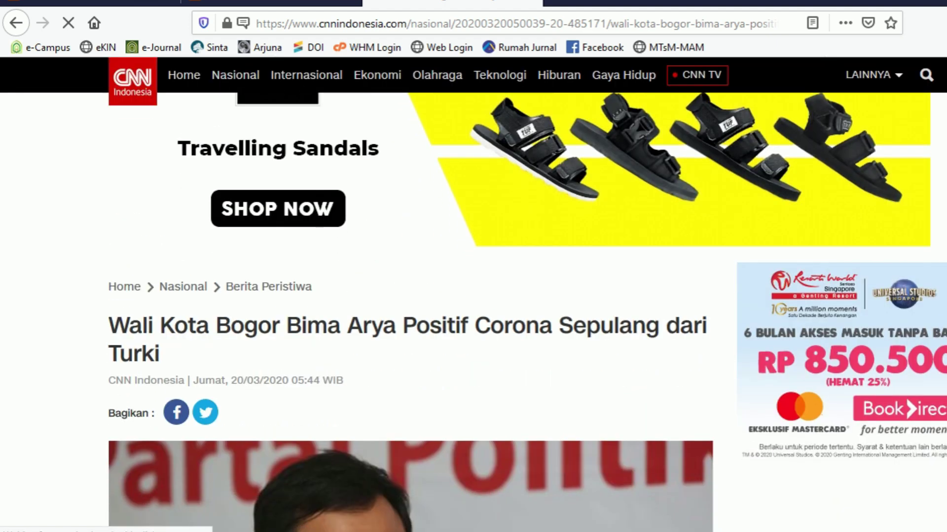
drag(109, 326, 160, 354)
key(ctrl+c)
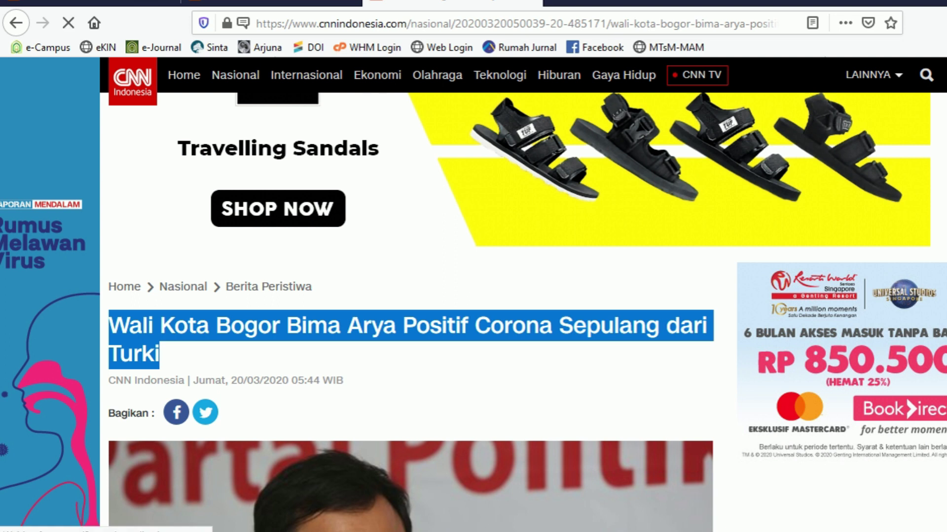
click(90, 3)
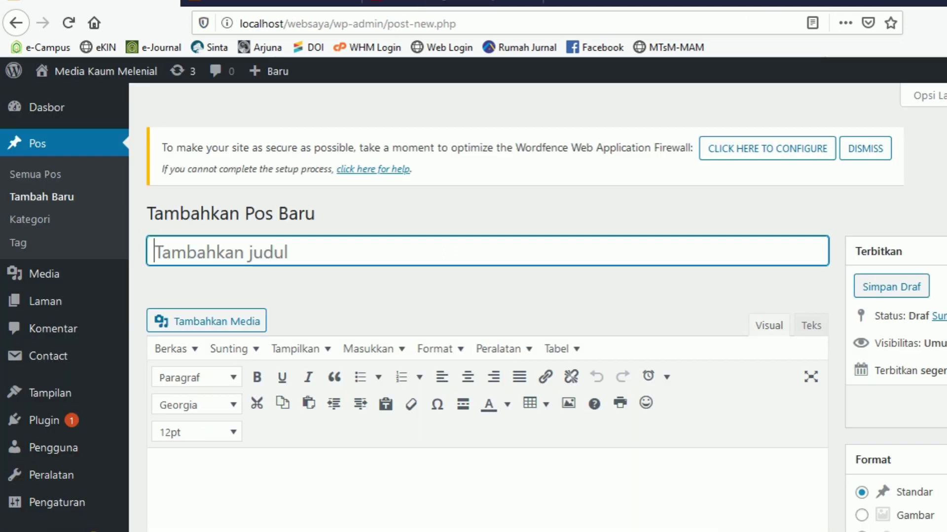
key(ctrl+v)
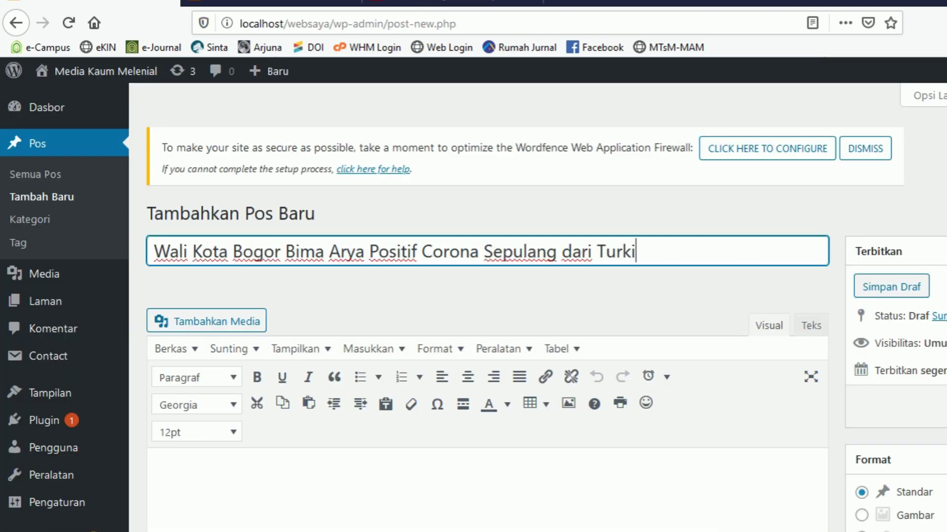
- Copy the article's opening paragraphs, from "Jakarta, CNN Indonesia" through "14 hari ke depan.", into the body of the new post
scroll(473, 306, down, 3)
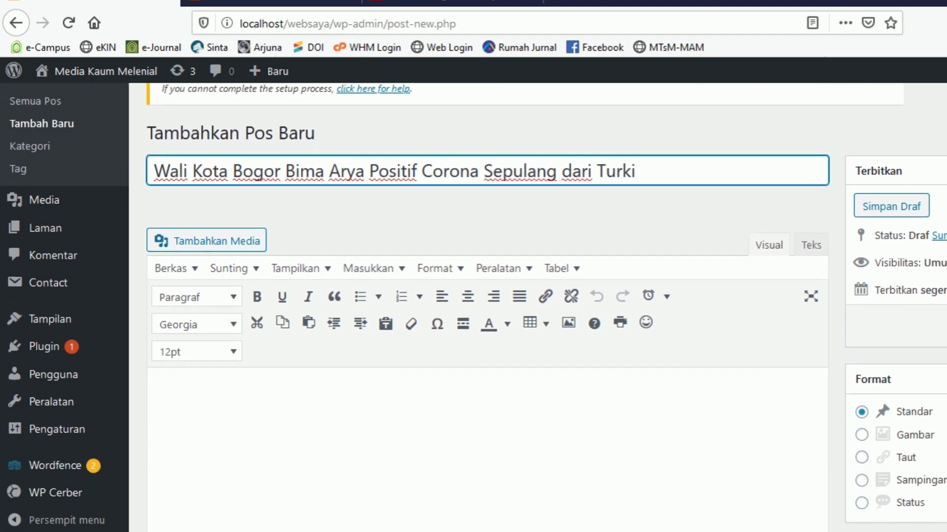
click(305, 3)
click(424, 2)
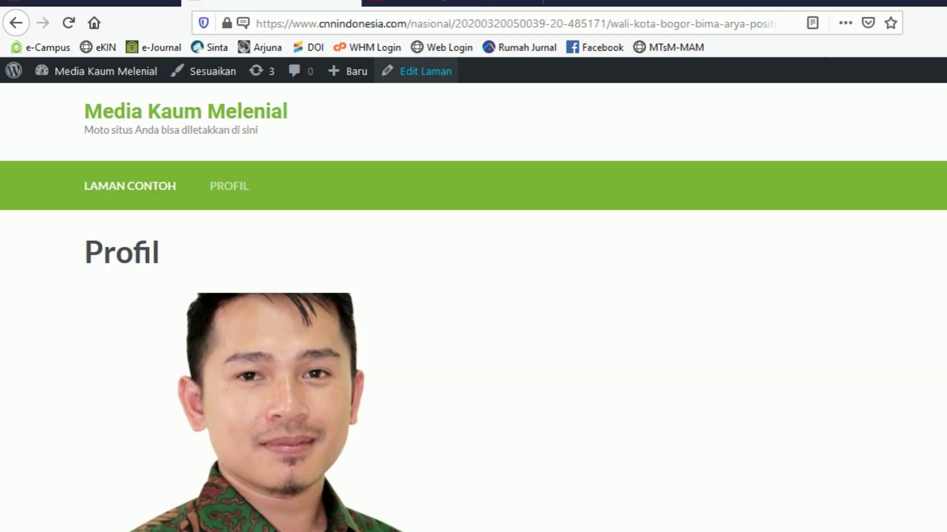
scroll(474, 311, down, 10)
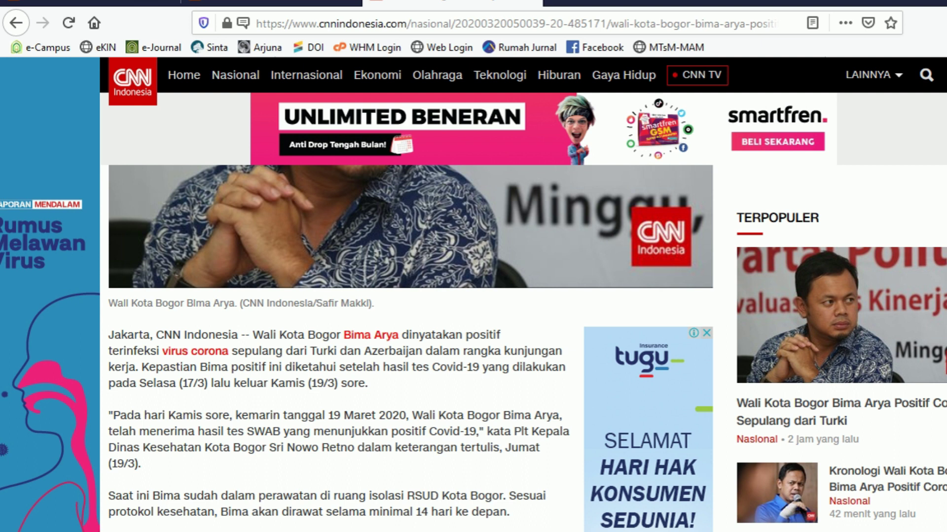
drag(108, 335, 168, 421)
key(ctrl+c)
scroll(163, 416, down, 5)
scroll(163, 416, up, 2)
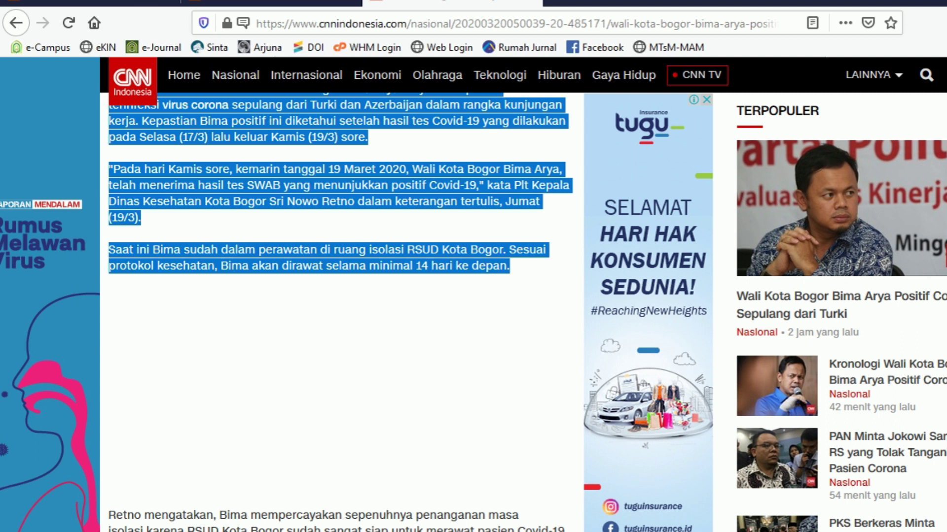
click(90, 3)
click(155, 397)
key(ctrl+v)
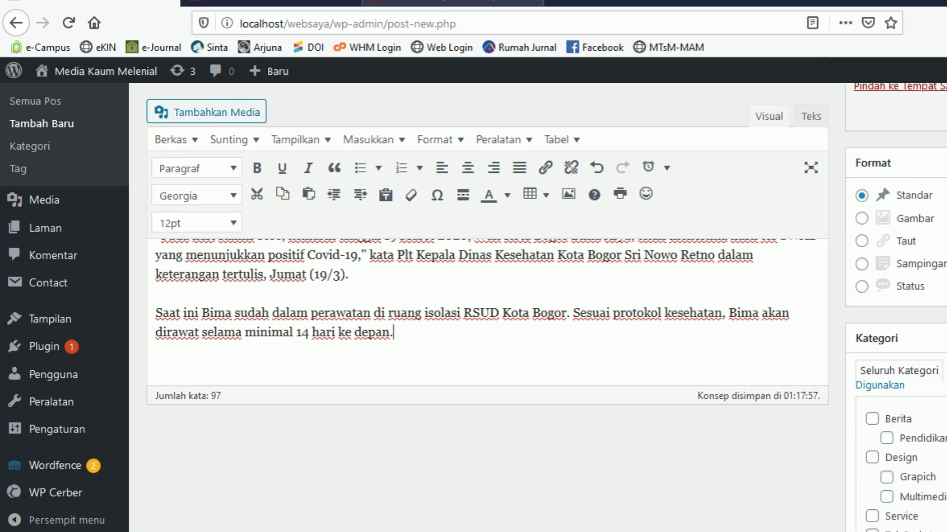
- Copy the article's next paragraph, ending in "merawat pasien Covid-19.", and add it at the end of the post body
click(452, 3)
scroll(340, 315, down, 5)
scroll(340, 315, up, 2)
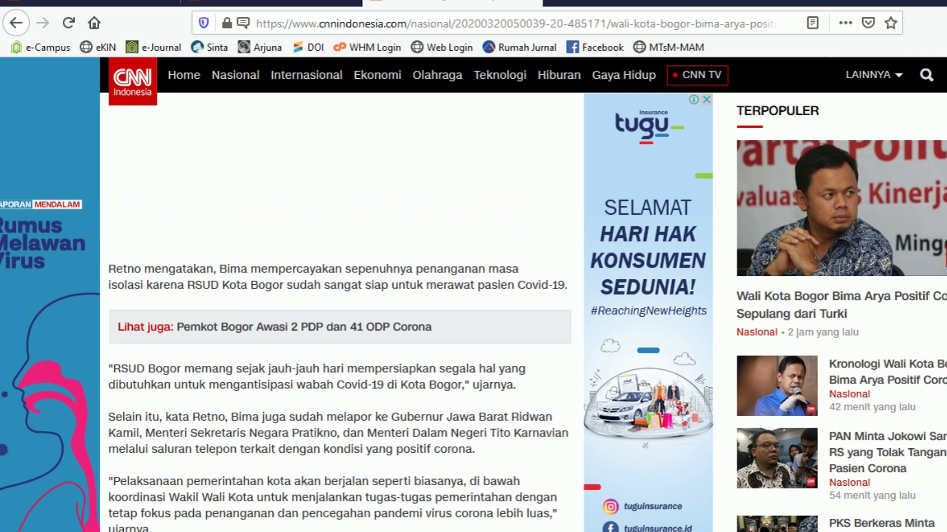
drag(566, 286, 108, 269)
key(ctrl+c)
click(91, 2)
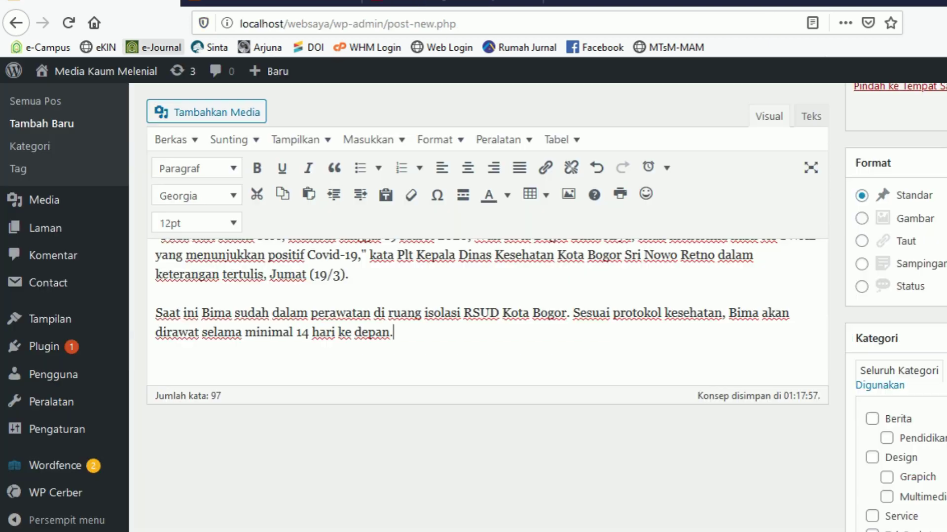
key(ctrl+v)
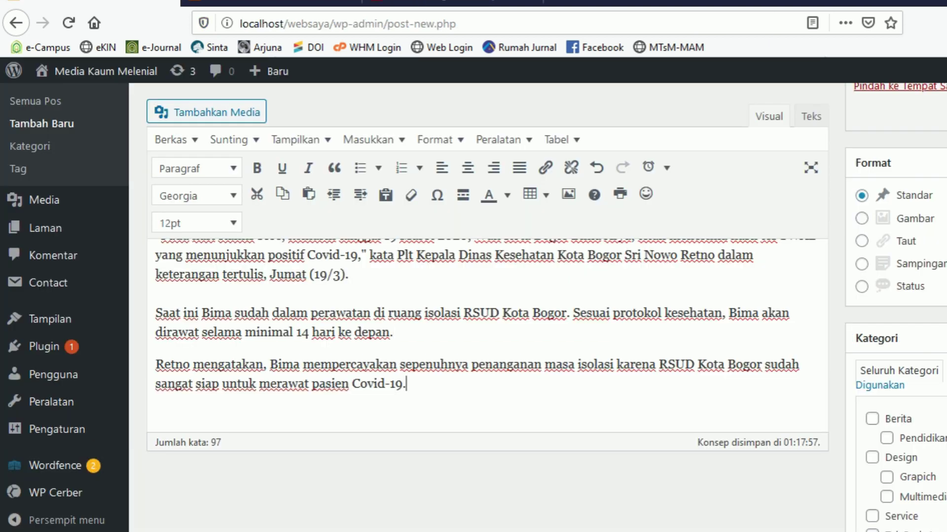
- Review the pasted title and body text along with the Format and Kategori options in the post editor
scroll(487, 315, up, 3)
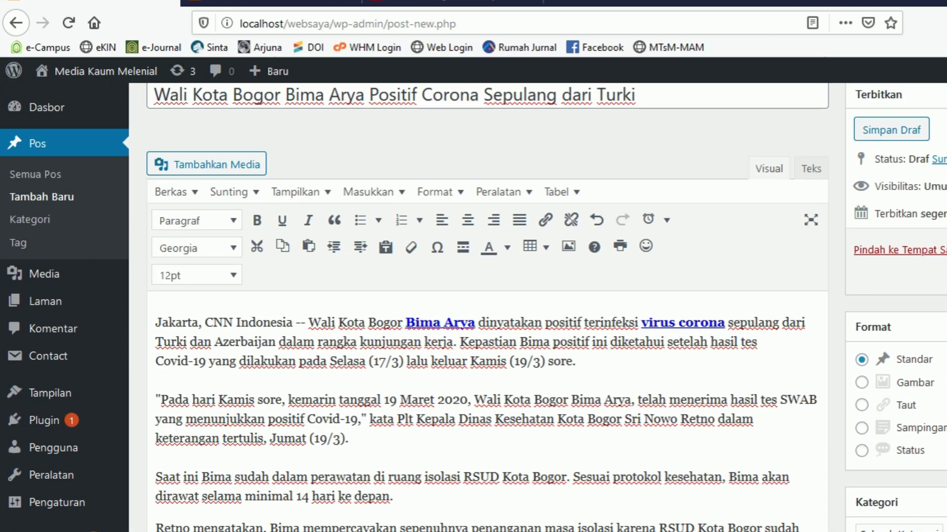
scroll(487, 315, down, 2)
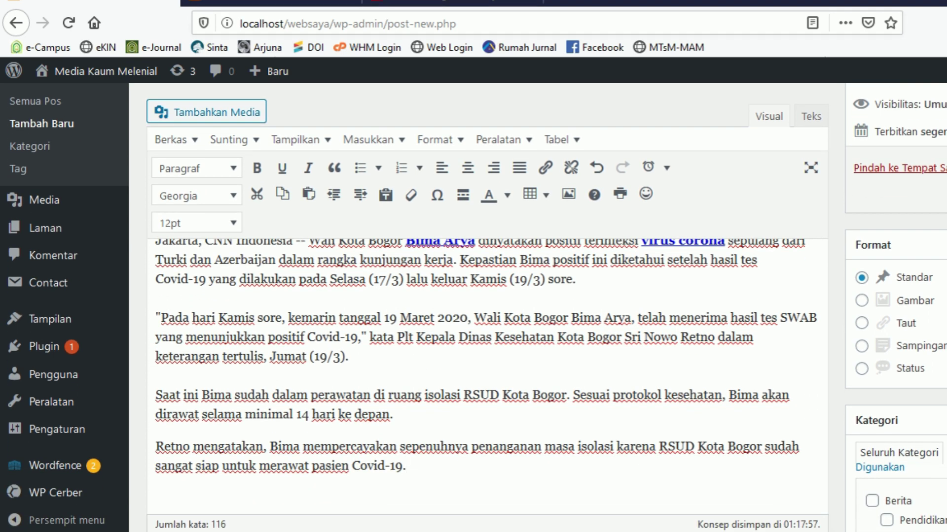
scroll(489, 246, up, 2)
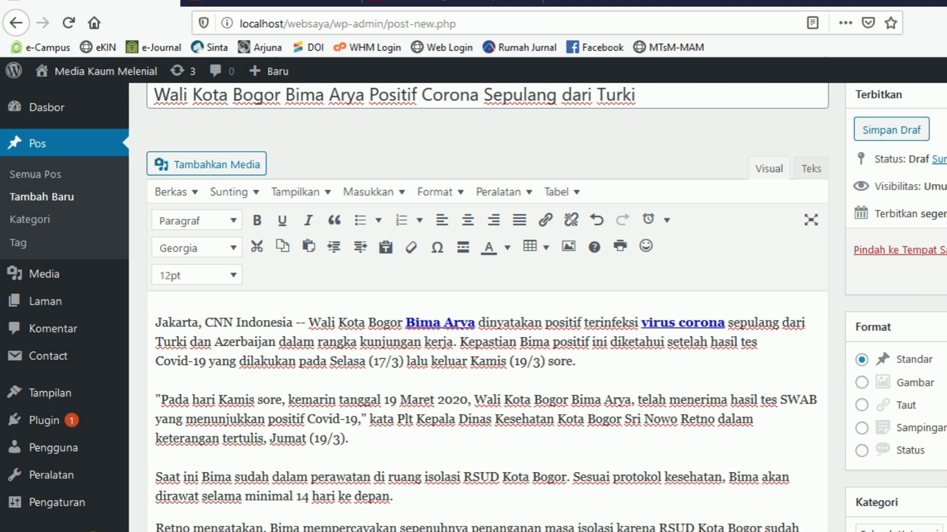
scroll(488, 246, down, 8)
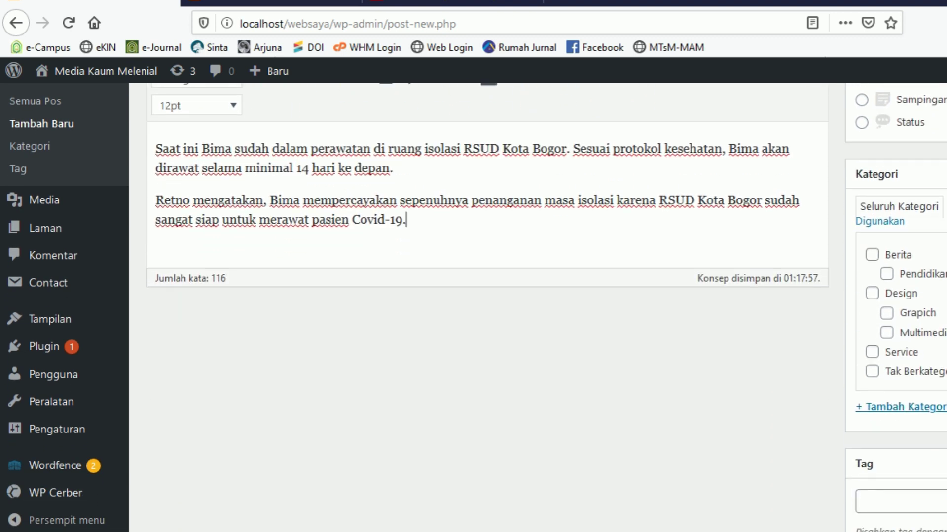
scroll(487, 315, up, 5)
scroll(488, 315, up, 2)
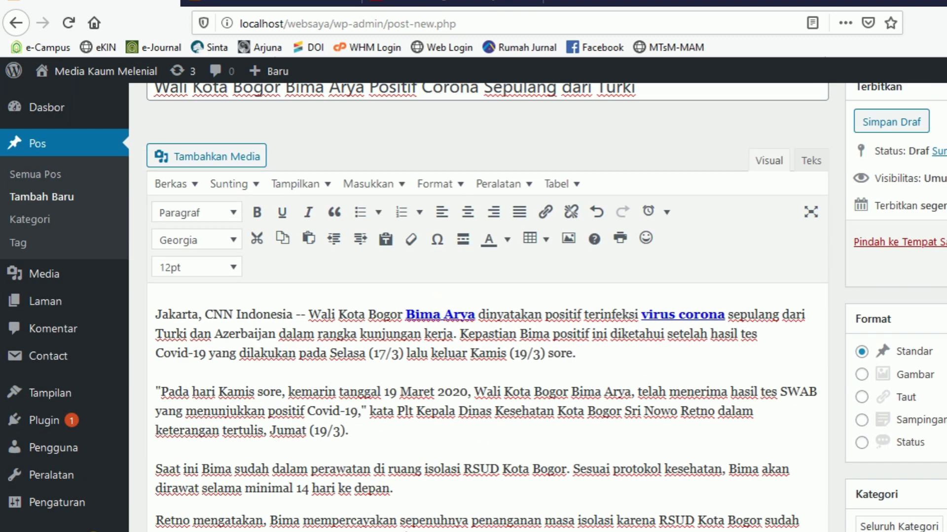
scroll(487, 316, down, 4)
scroll(487, 315, up, 3)
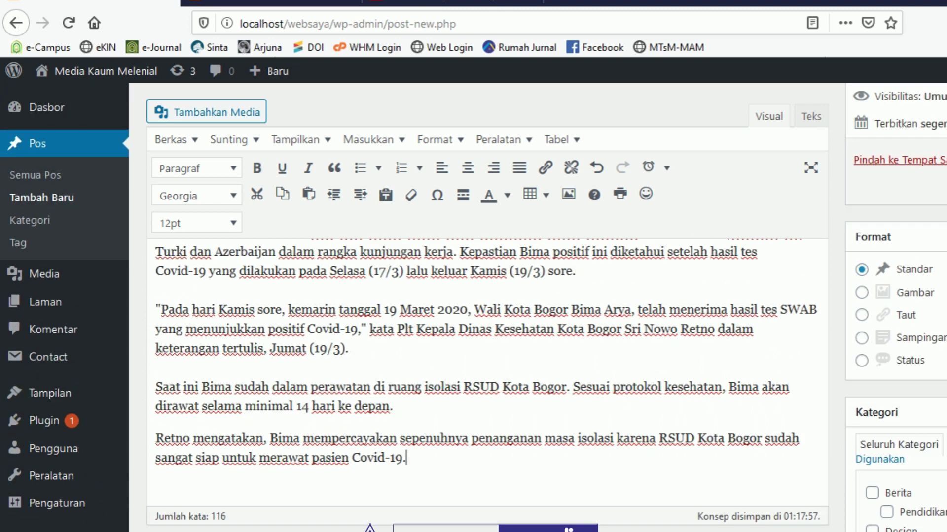
scroll(487, 316, down, 1)
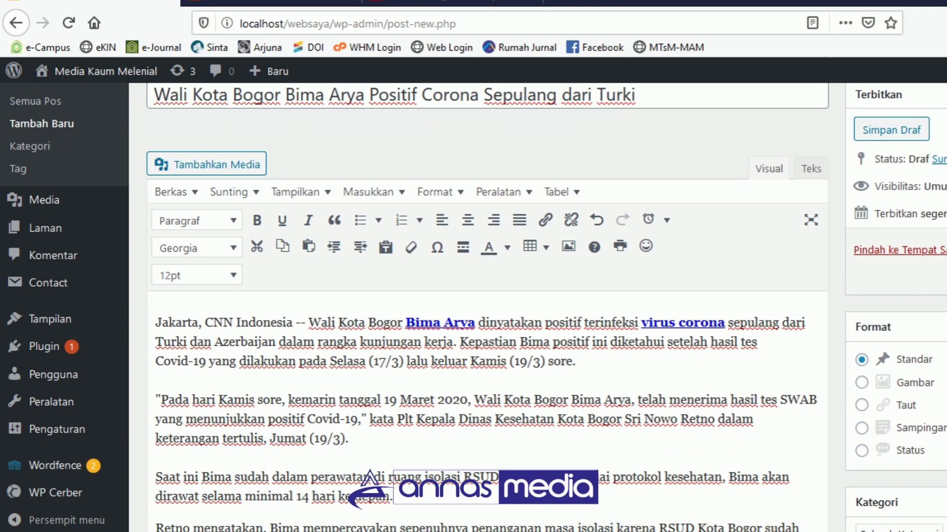
- Add a closing line reading "sumber :" followed by the CNN Indonesia article's copied web address at the end of the post body
scroll(594, 266, up, 2)
scroll(594, 266, down, 5)
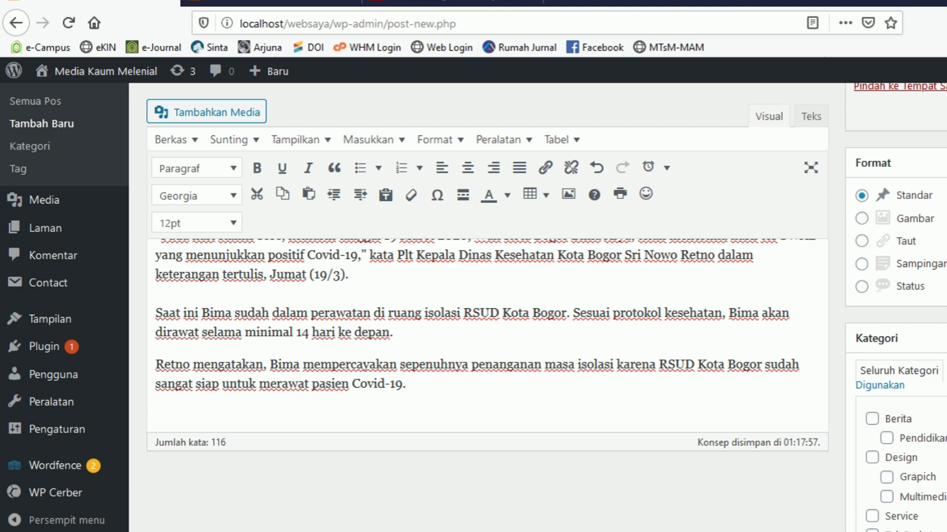
key(Return)
text(sumber :)
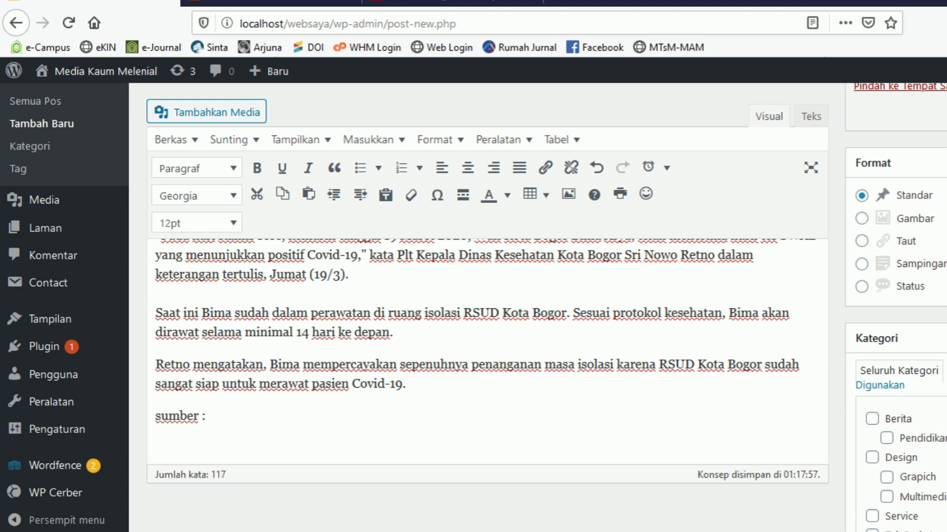
click(443, 2)
click(419, 24)
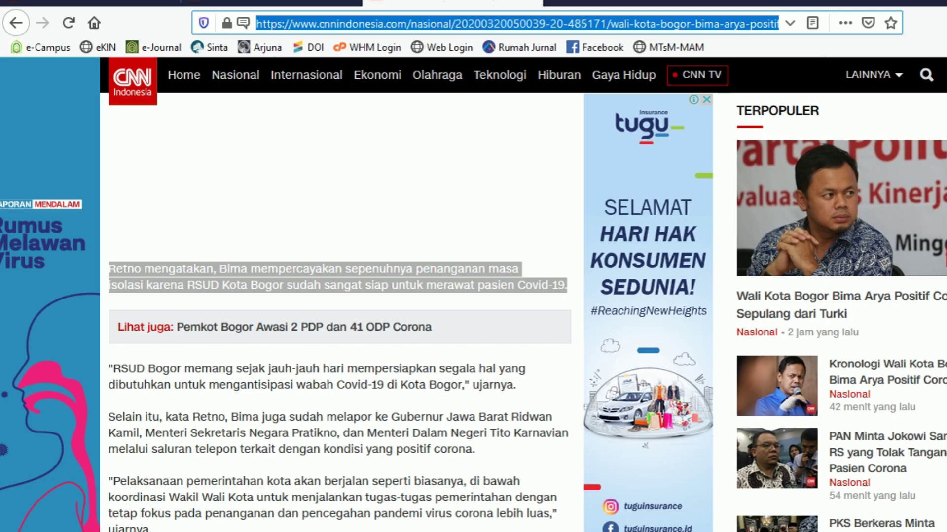
key(ctrl+c)
click(88, 2)
key(ctrl+v)
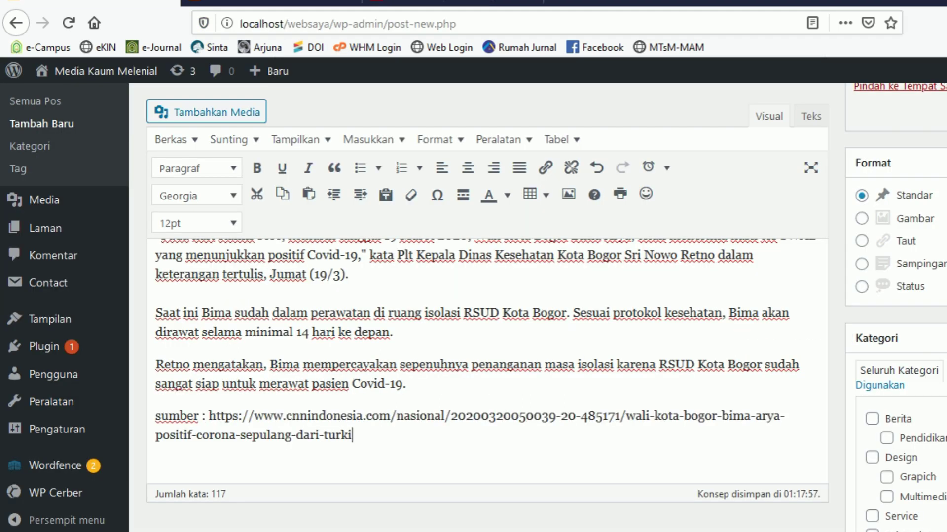
drag(355, 436, 208, 417)
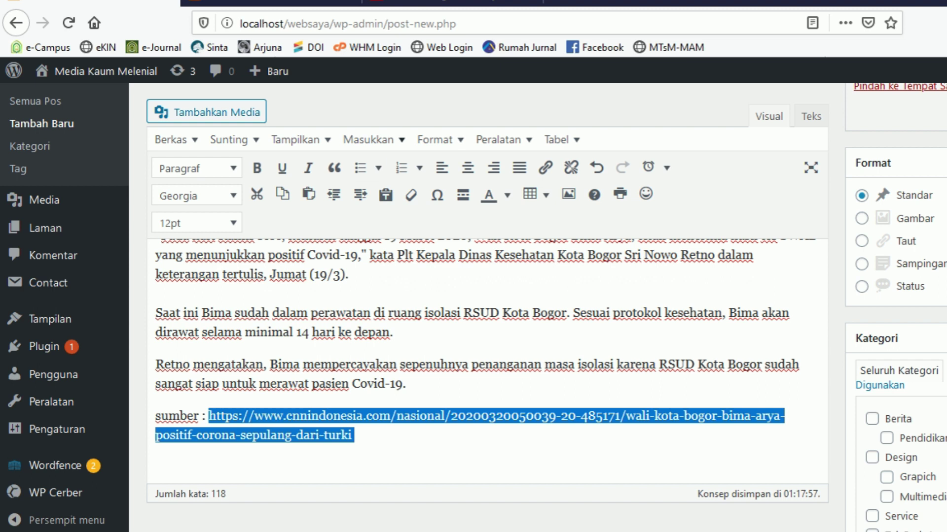
click(385, 437)
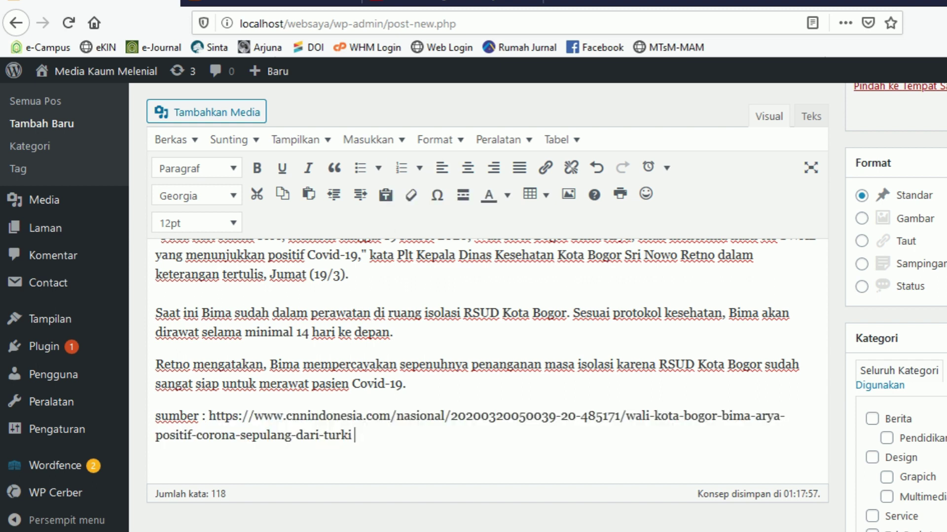
- Justify all the text in the post body, including the source line
scroll(384, 438, up, 8)
scroll(474, 306, down, 3)
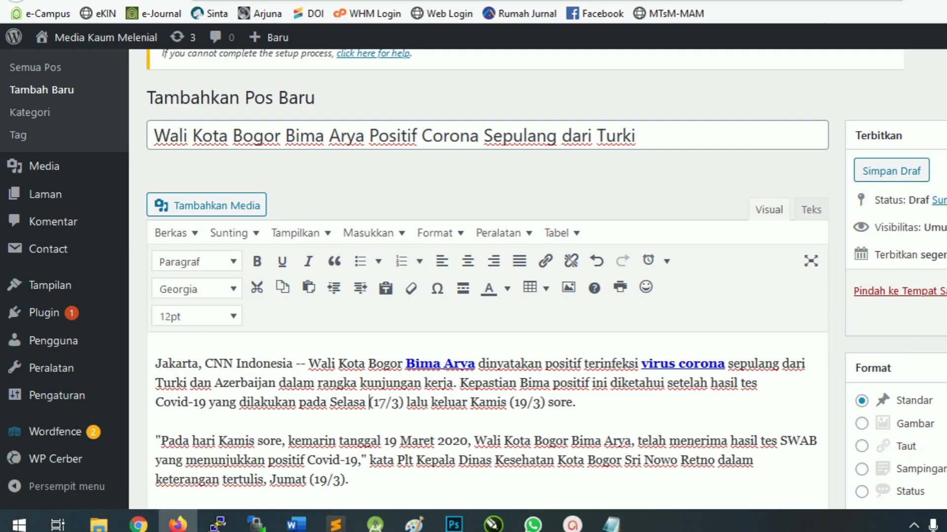
drag(576, 402, 155, 363)
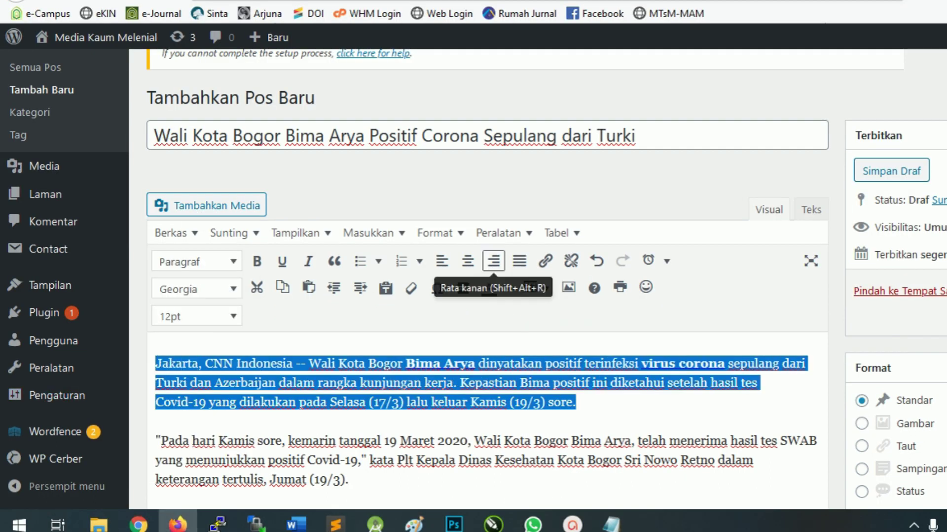
click(519, 261)
scroll(519, 261, down, 5)
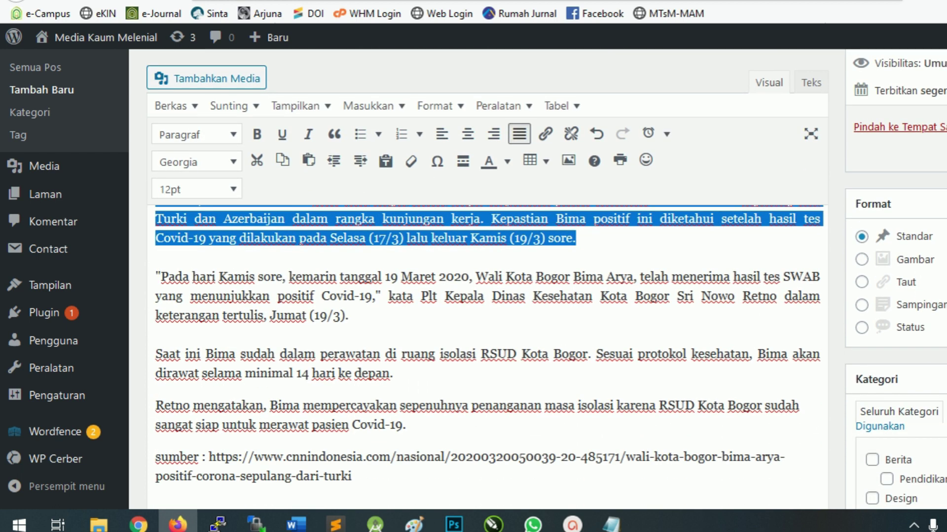
key(ctrl+a)
click(519, 134)
click(519, 134)
click(540, 297)
scroll(540, 296, up, 5)
scroll(540, 297, down, 6)
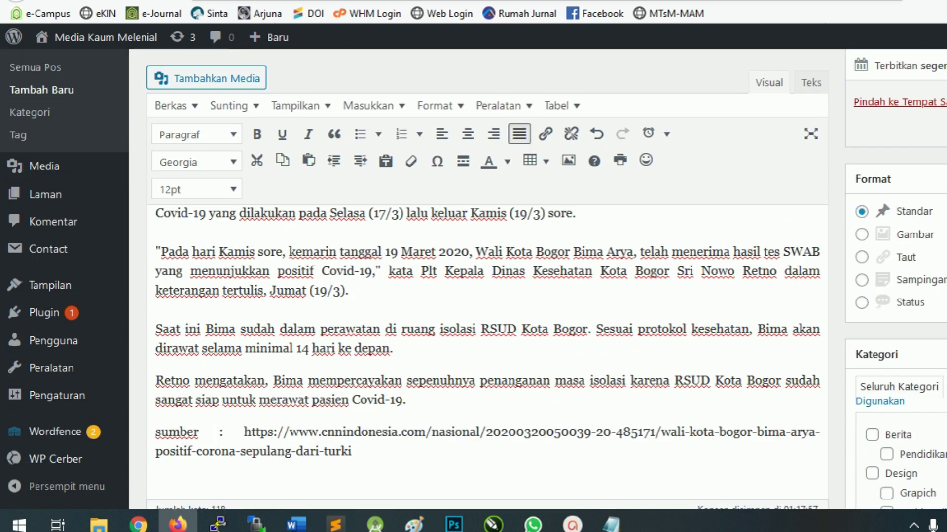
- Turn the article address in the source line into a hyperlink to that same address
scroll(487, 325, down, 1)
drag(355, 394, 244, 376)
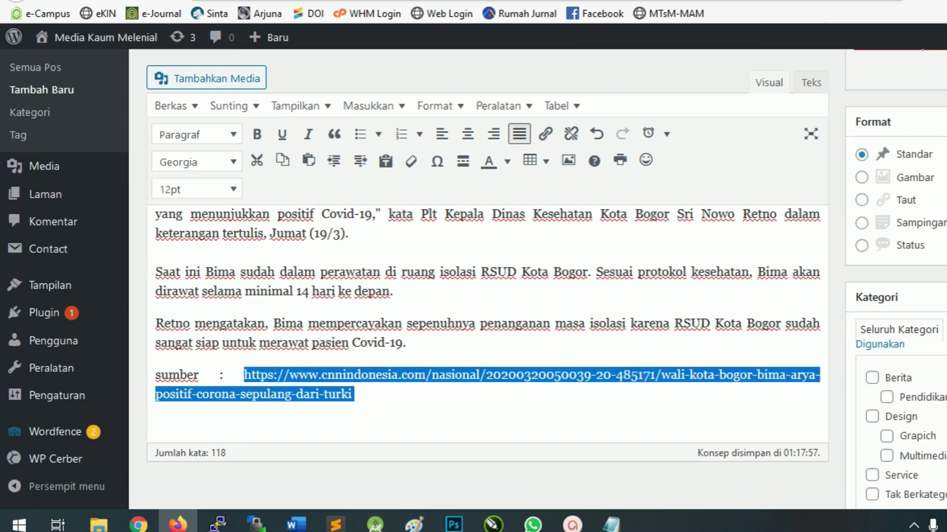
scroll(487, 295, up, 2)
scroll(487, 296, down, 2)
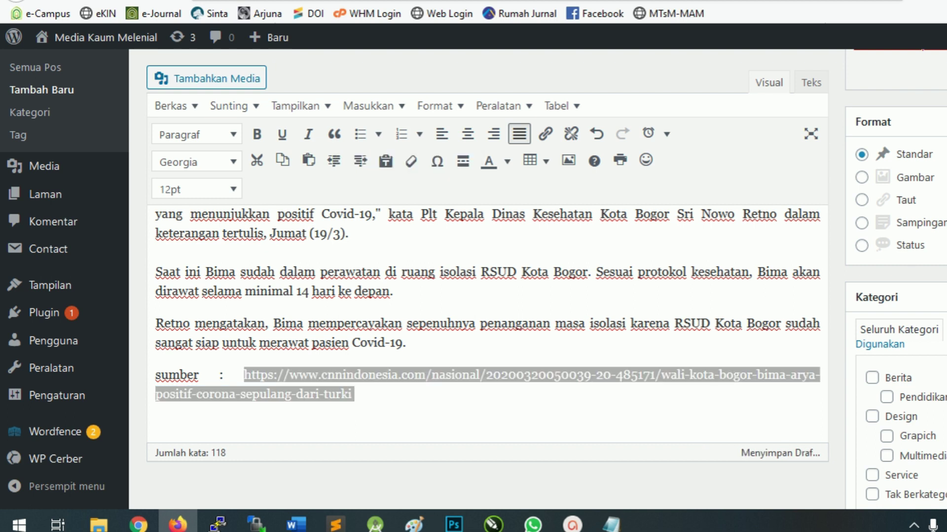
click(368, 105)
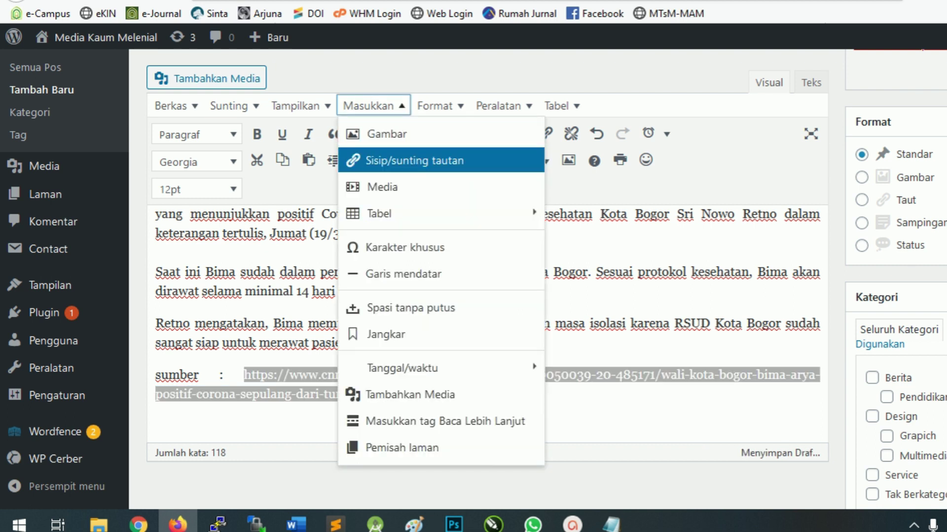
click(414, 161)
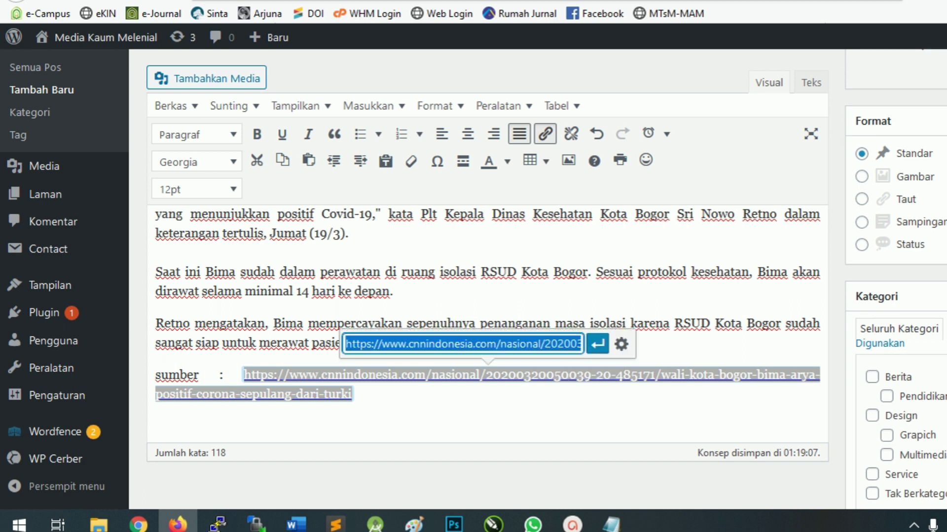
click(597, 344)
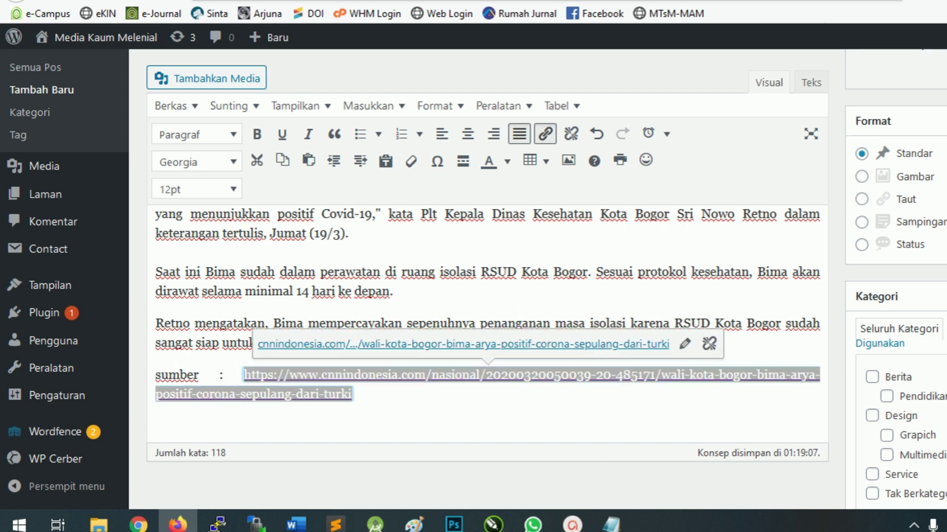
click(302, 291)
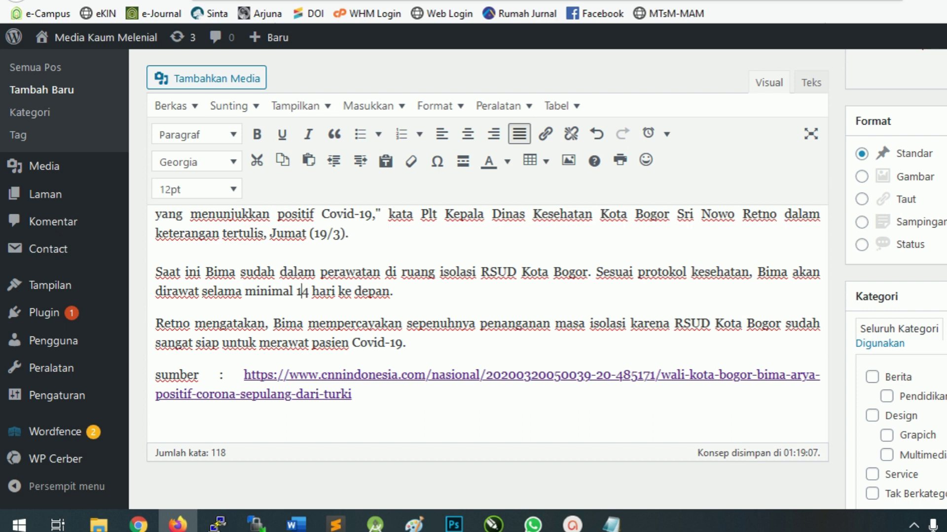
- Assign the post to the Berita category
scroll(302, 291, down, 3)
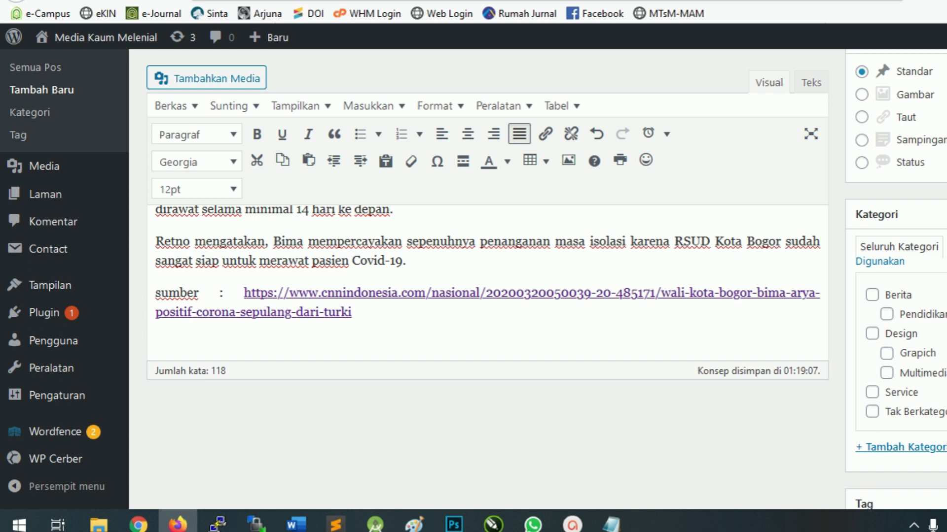
scroll(488, 277, up, 1)
scroll(488, 276, down, 4)
scroll(488, 276, up, 3)
scroll(488, 276, down, 1)
scroll(488, 276, up, 1)
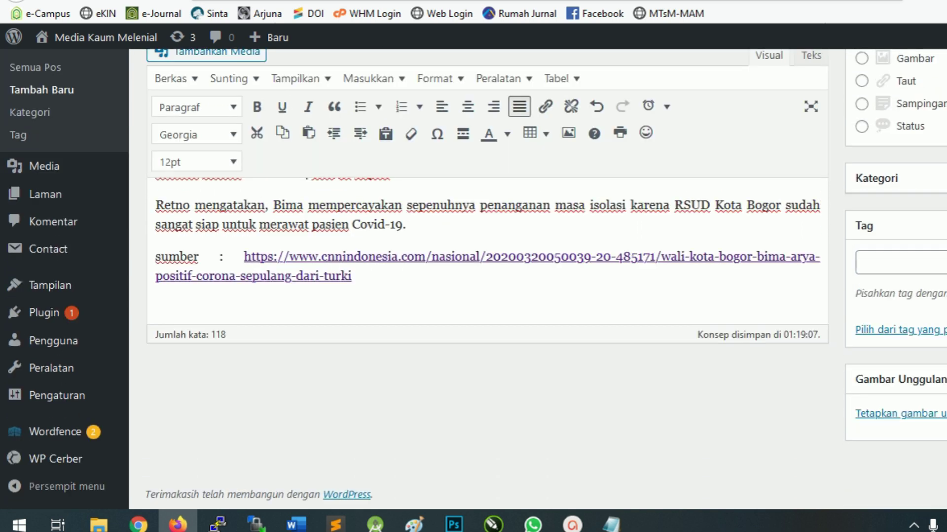
scroll(488, 276, up, 2)
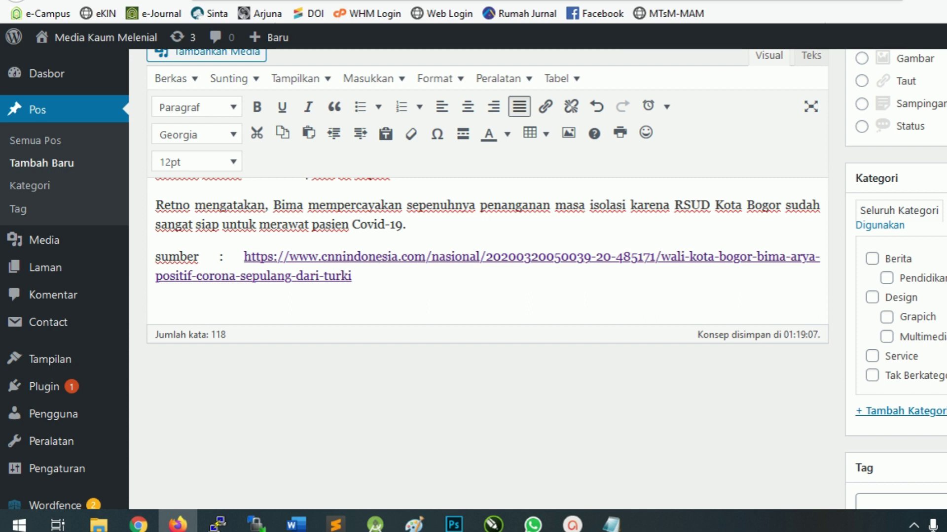
scroll(488, 276, up, 1)
click(872, 341)
scroll(488, 276, up, 3)
scroll(489, 276, down, 3)
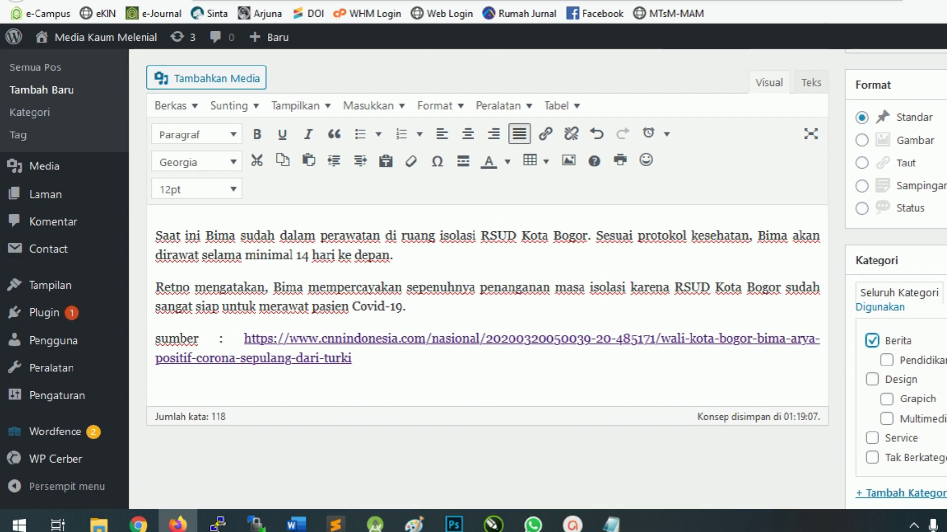
- Save the main photo of the CNN Indonesia article to the Downloads folder under the file name "arya"
scroll(488, 276, down, 3)
scroll(488, 276, down, 2)
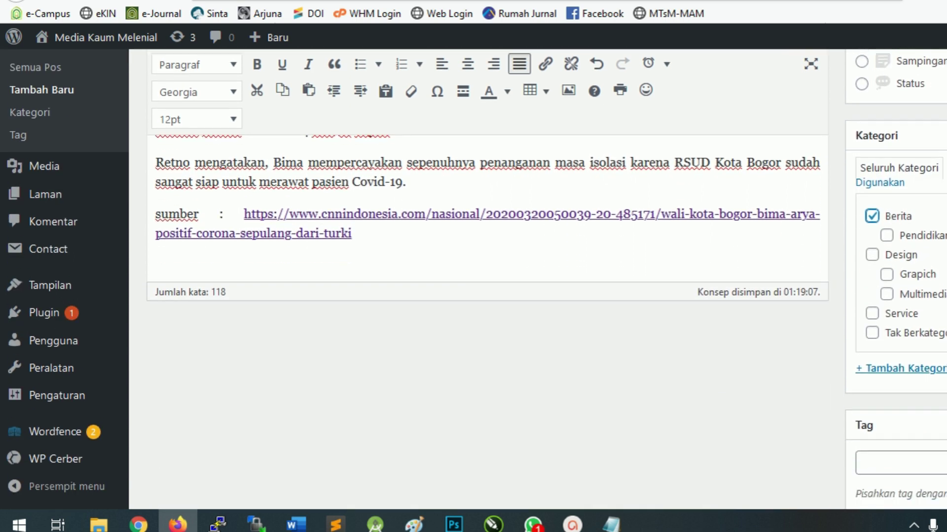
scroll(488, 276, down, 4)
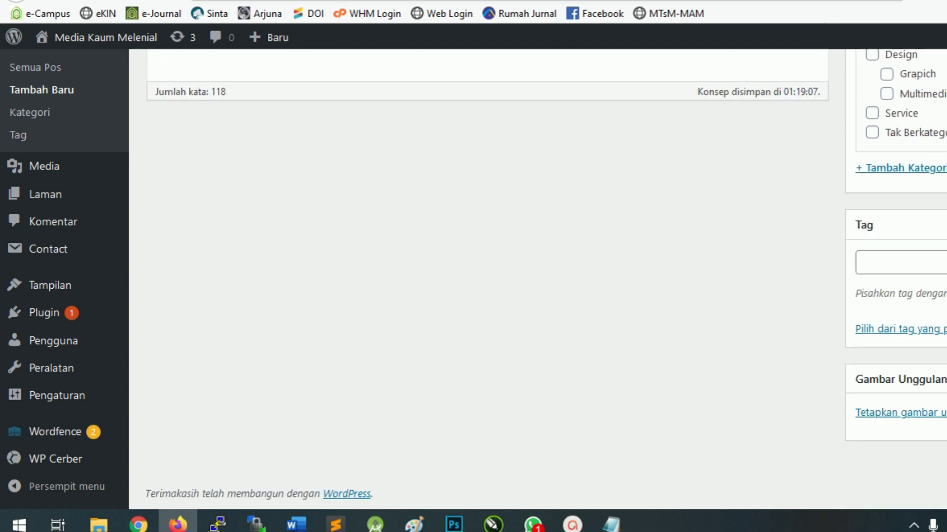
key(ctrl+Tab)
scroll(409, 276, up, 10)
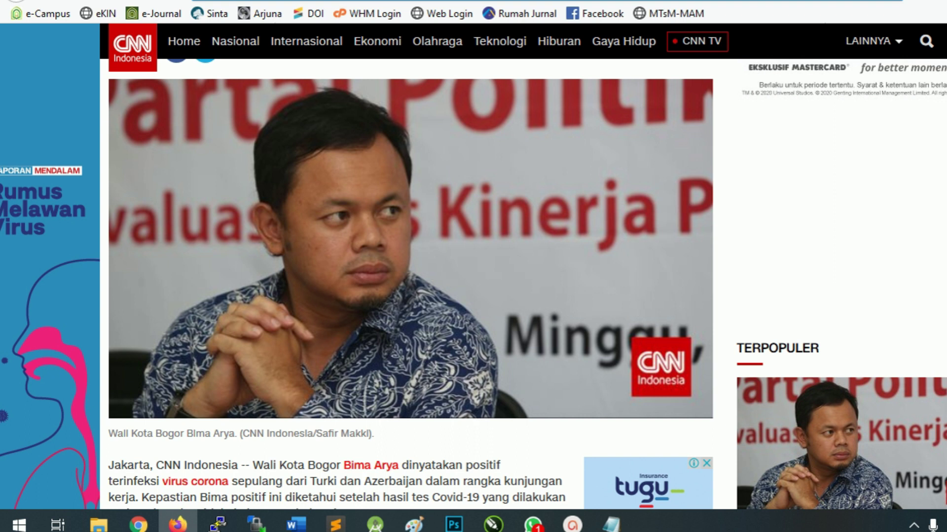
scroll(361, 350, up, 2)
right_click(361, 351)
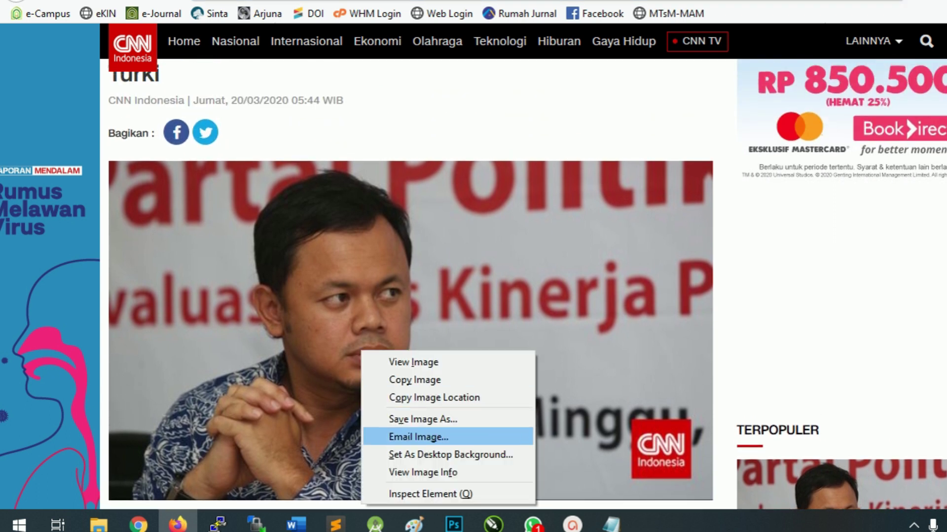
click(423, 419)
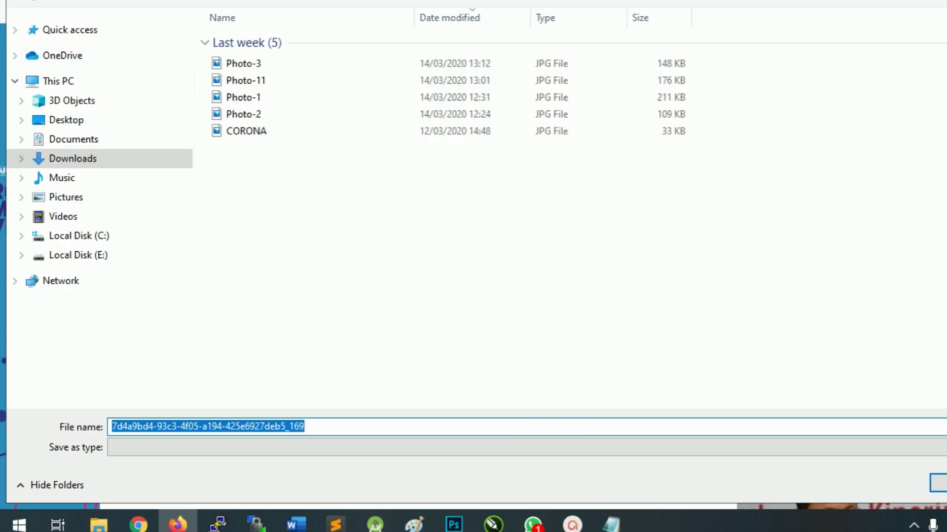
text(arya)
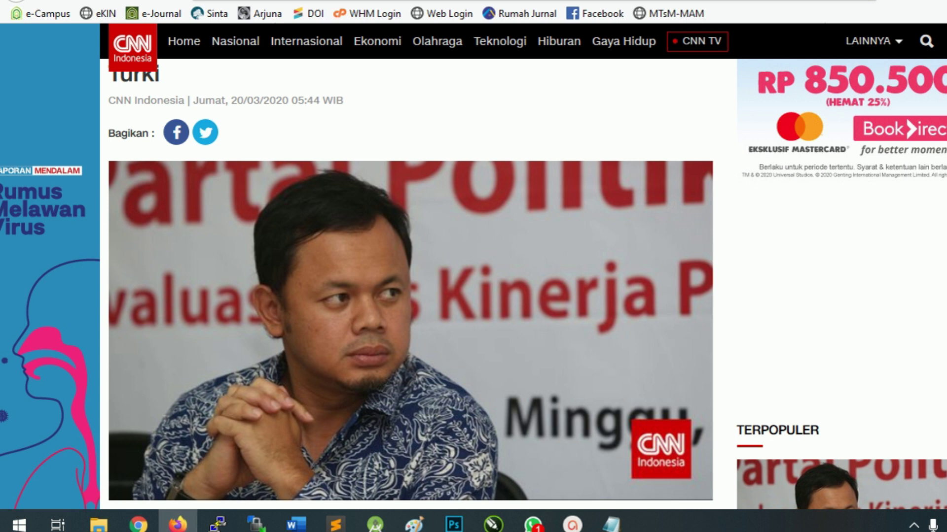
- Upload arya.jpg from the Downloads folder and set it as the post's featured image
scroll(410, 284, up, 2)
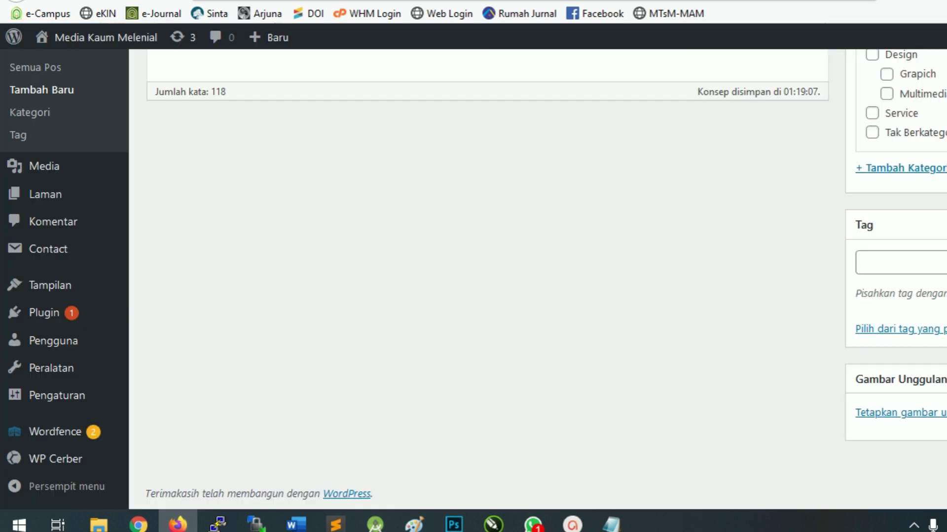
click(895, 412)
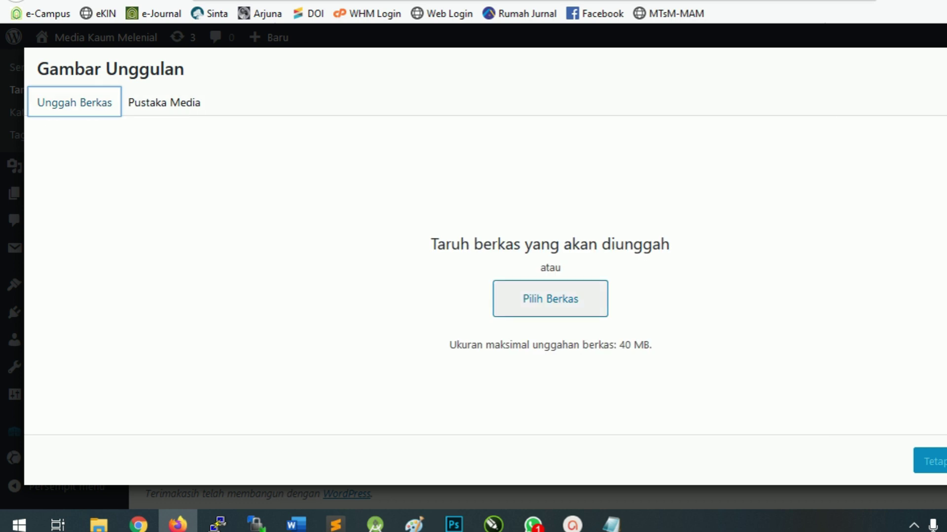
click(550, 299)
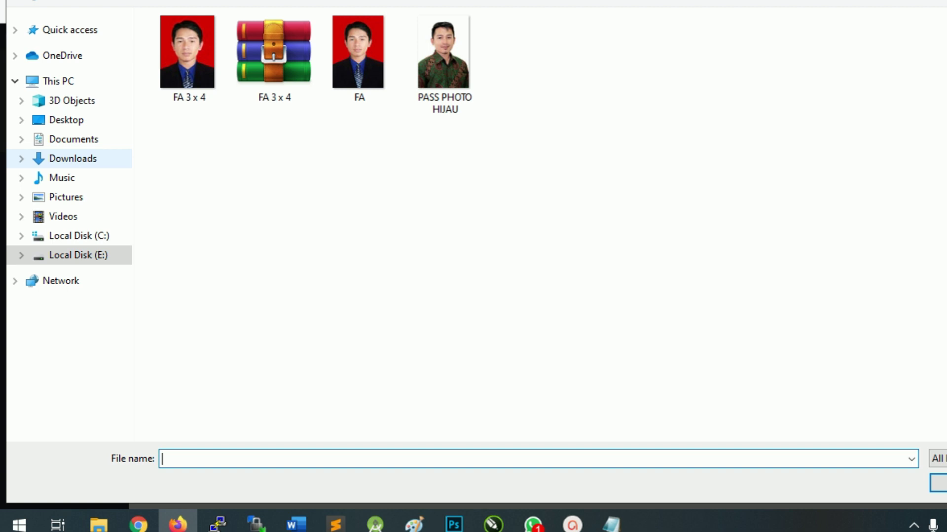
click(73, 158)
double_click(175, 64)
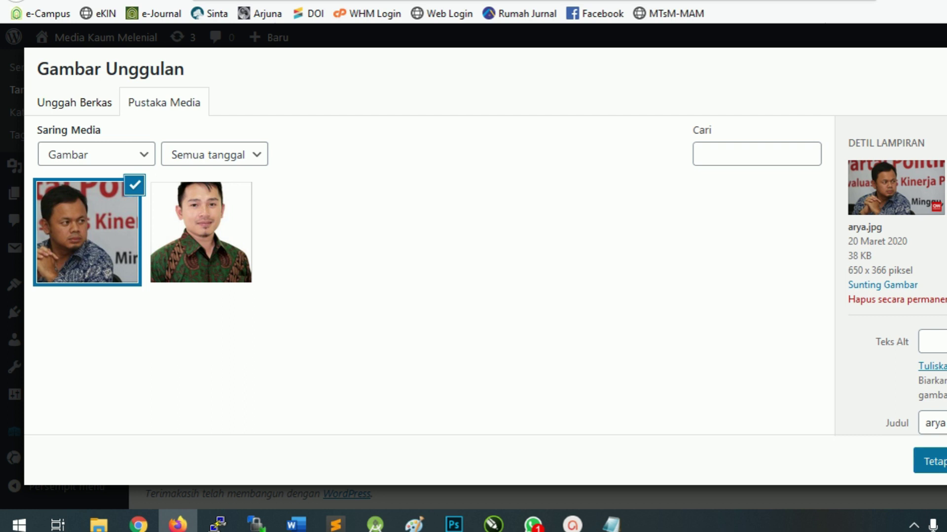
click(929, 461)
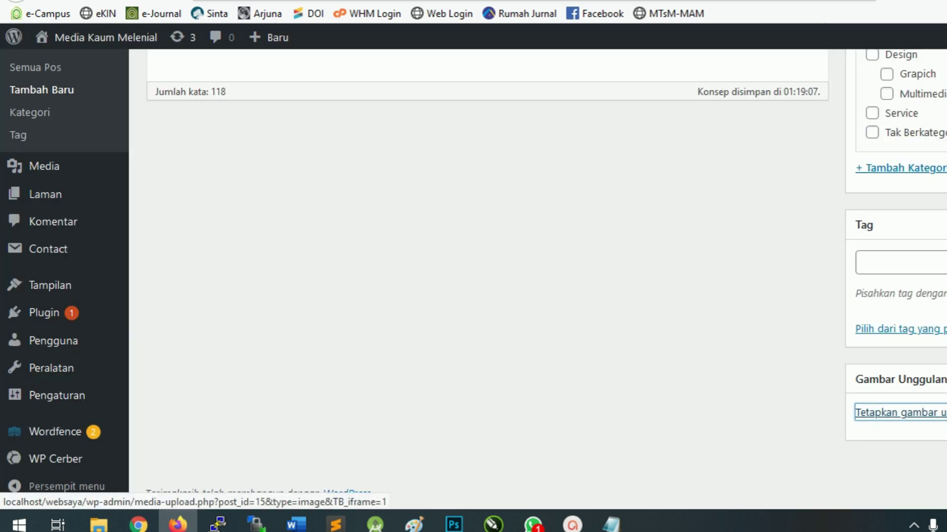
scroll(537, 280, down, 5)
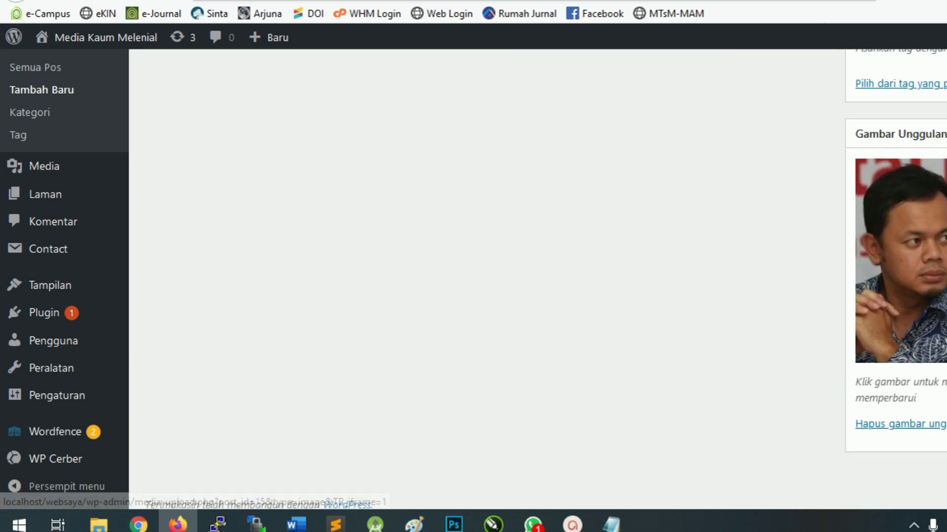
scroll(487, 296, up, 10)
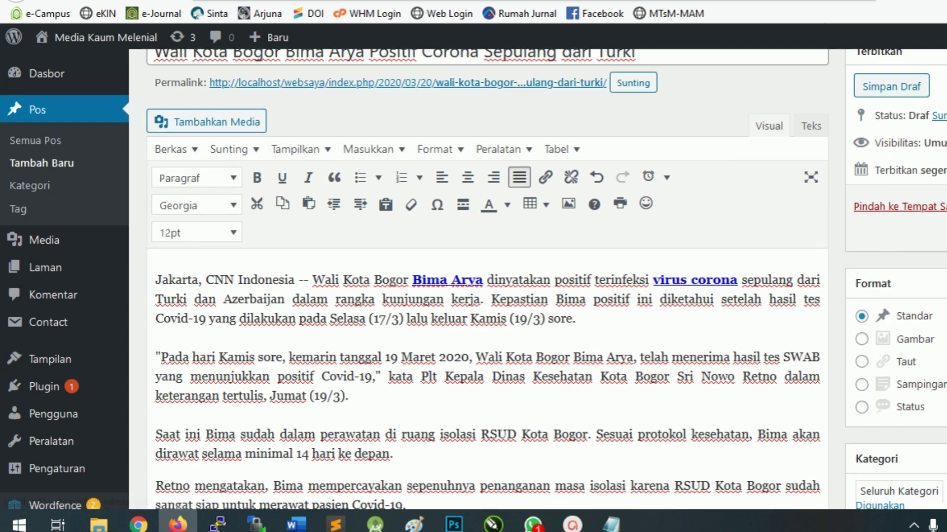
scroll(487, 295, up, 3)
scroll(487, 296, down, 3)
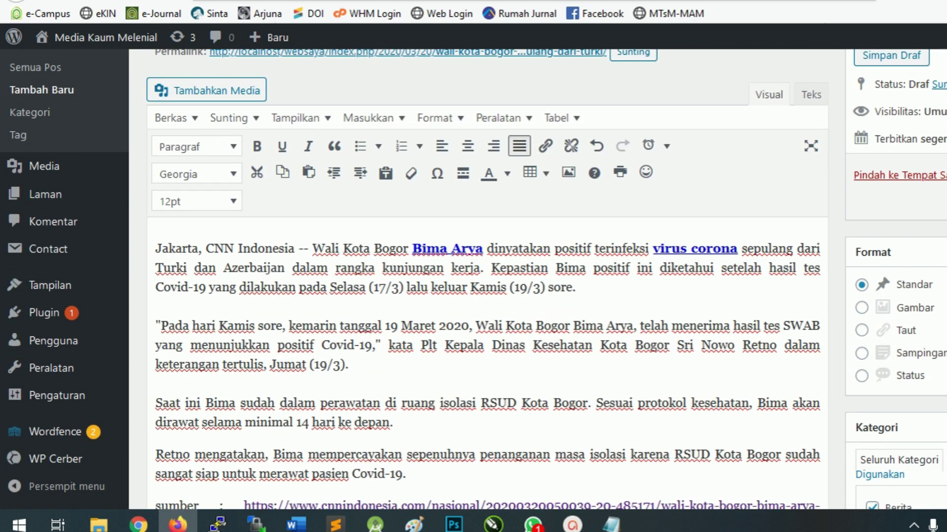
scroll(487, 296, up, 3)
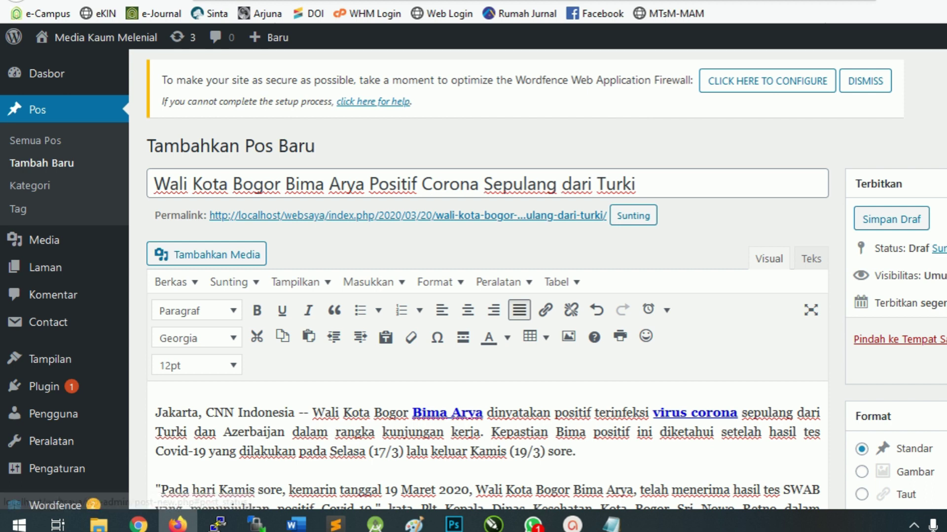
- Try the publish date's month and day fields, switching the month to April and back to March, and cancel the date edit
drag(876, 303, 944, 303)
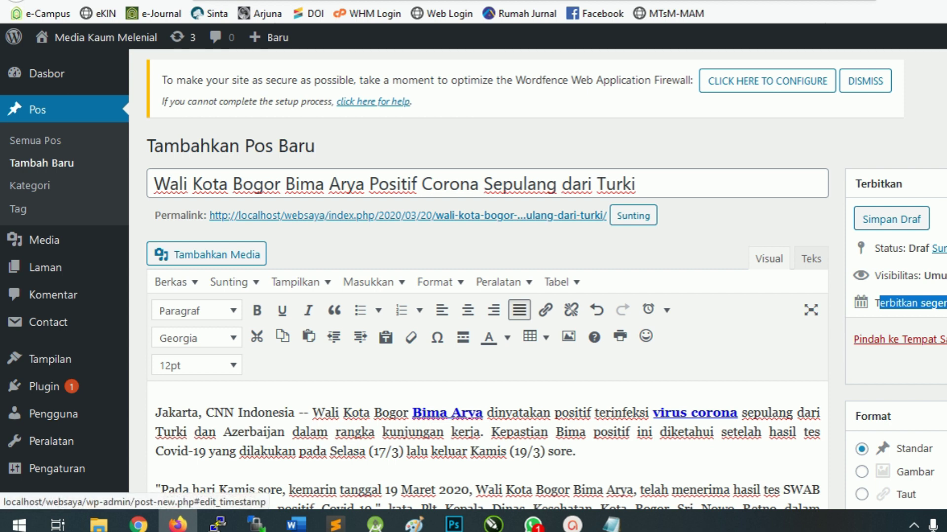
click(943, 303)
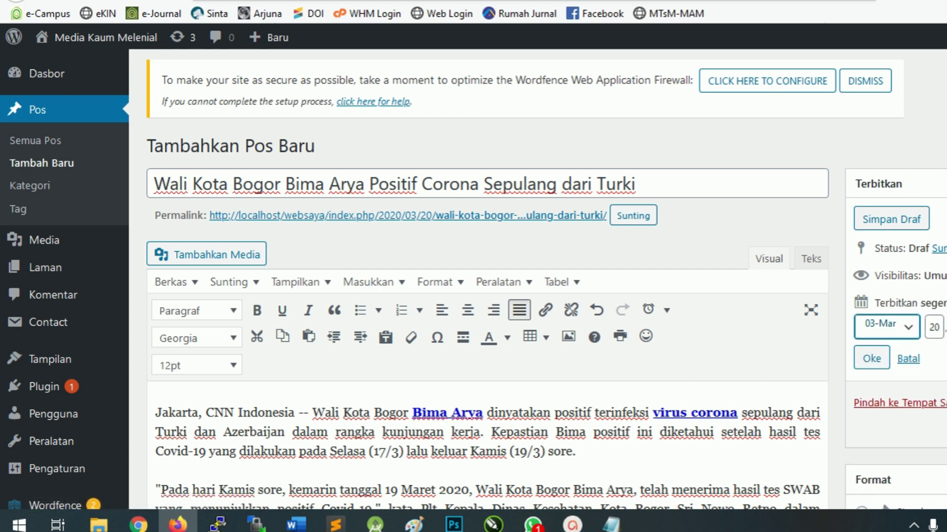
click(886, 326)
click(883, 149)
click(887, 327)
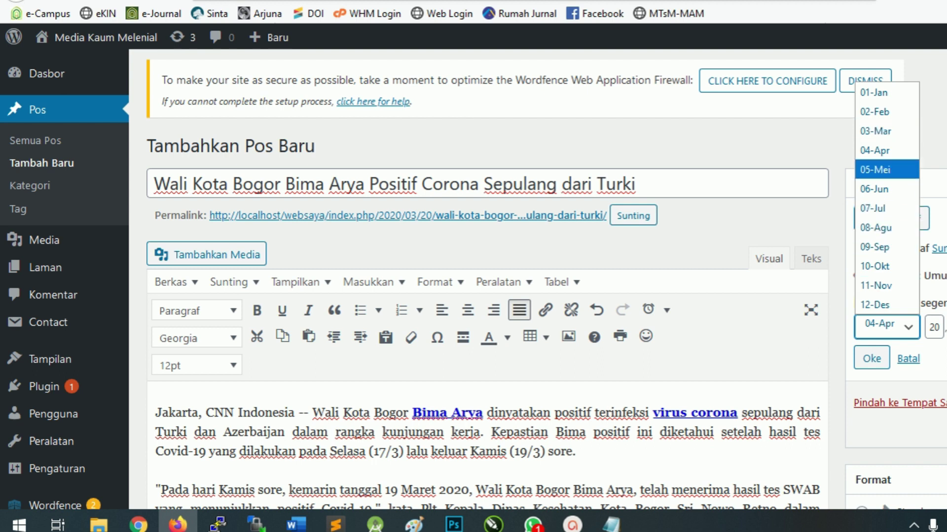
click(879, 130)
click(934, 326)
drag(934, 327, 937, 327)
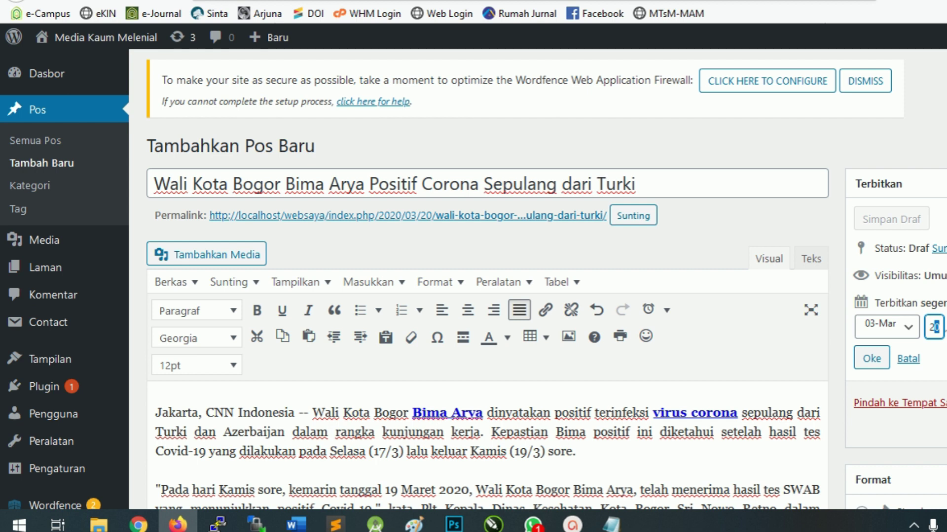
key(Tab)
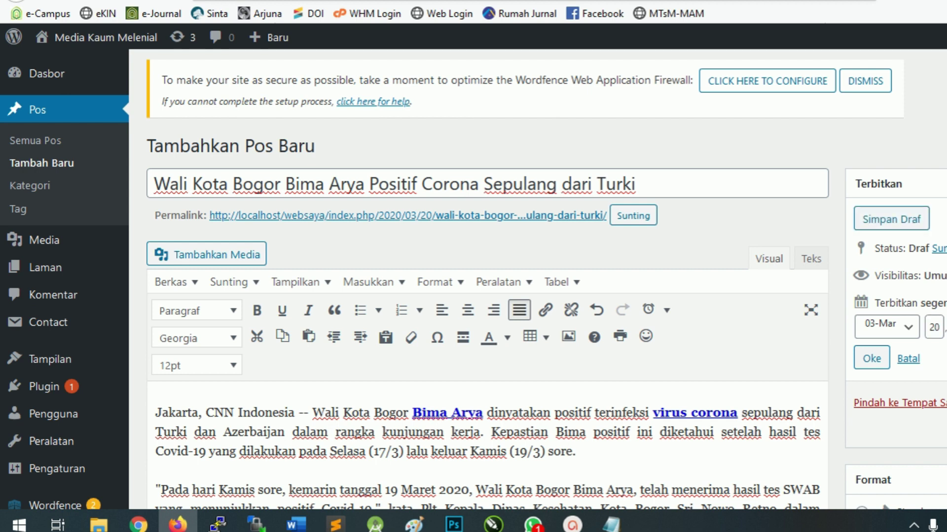
click(886, 327)
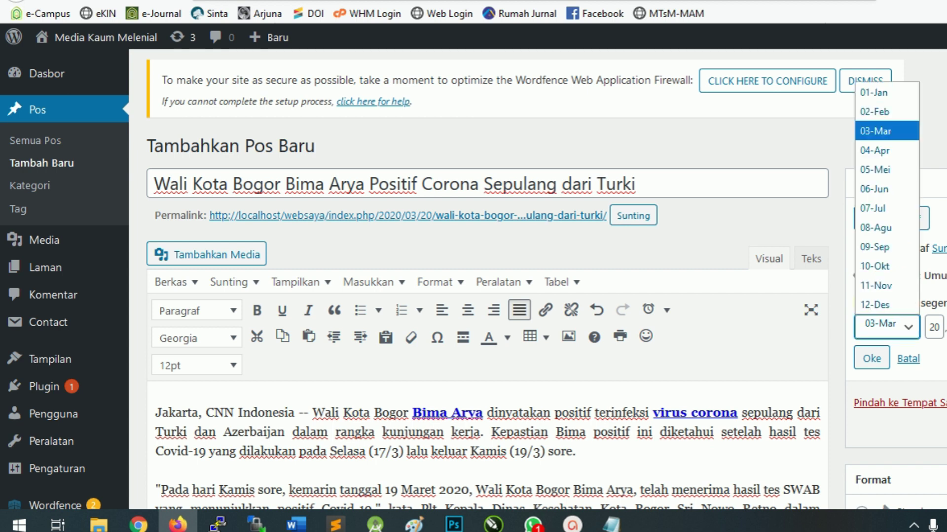
click(887, 327)
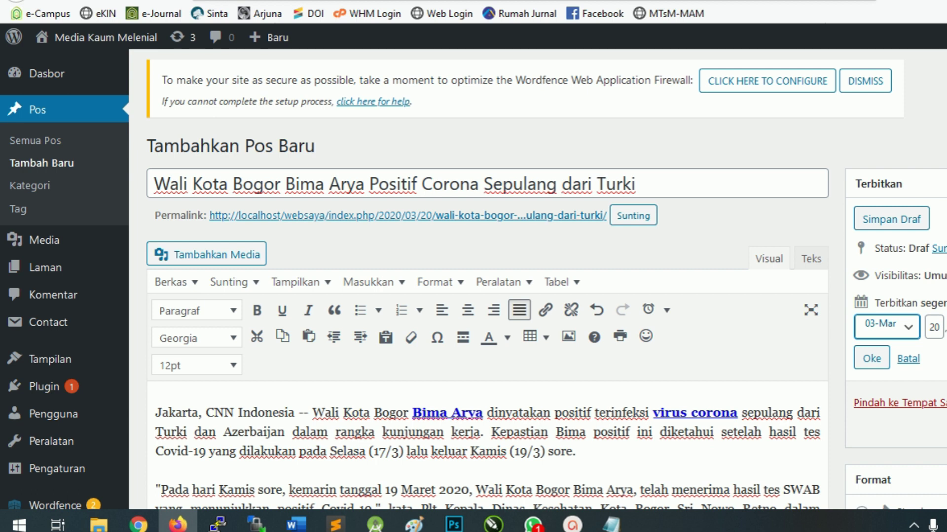
click(907, 358)
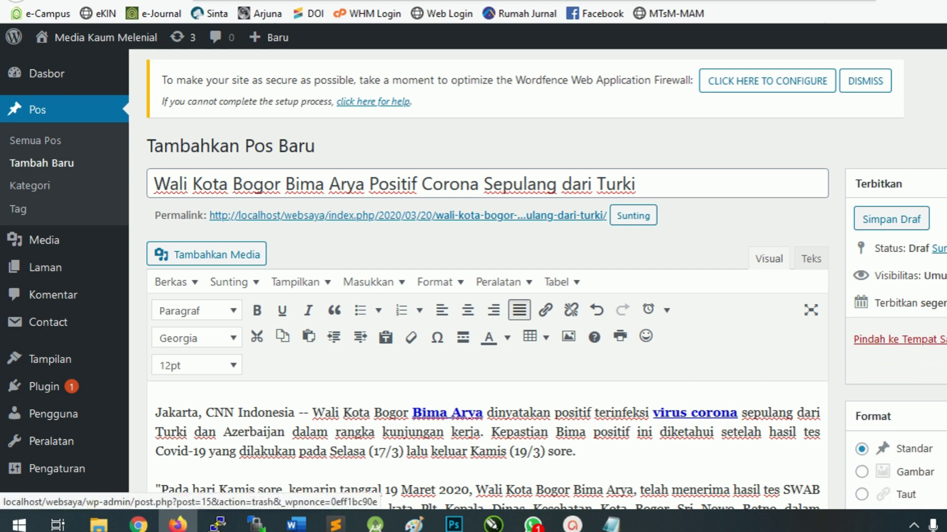
- Check the post's source line and selected category, and publish the post
scroll(487, 345, down, 8)
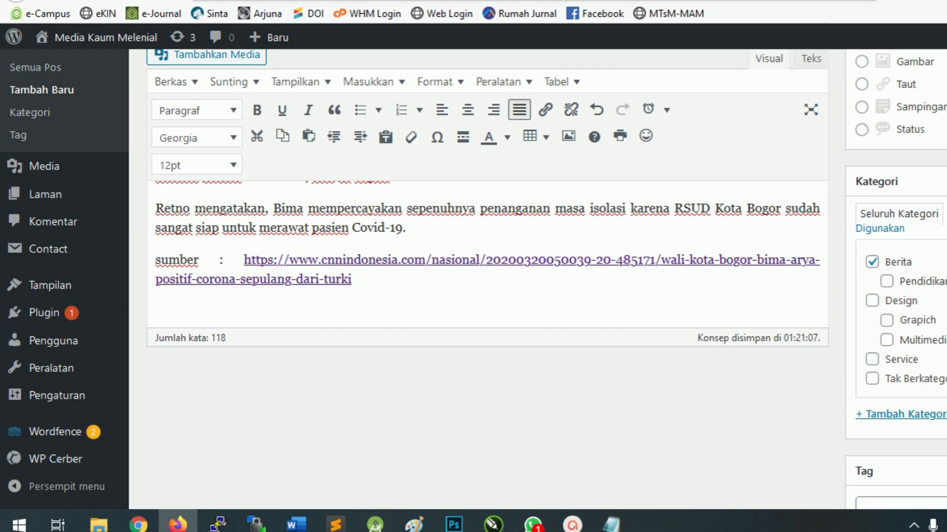
scroll(487, 345, up, 6)
scroll(487, 346, up, 2)
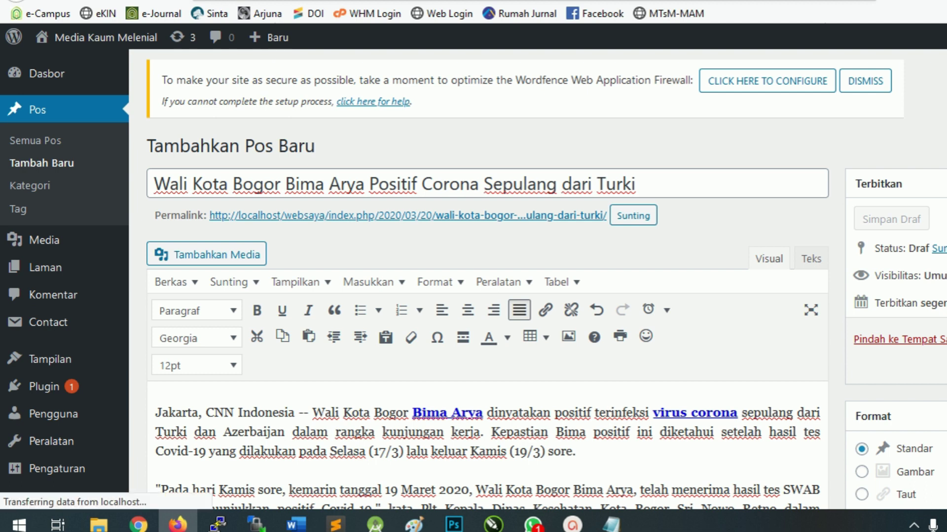
- Visit the Media Kaum Melenial site and go to its home page
mouse_move(96, 38)
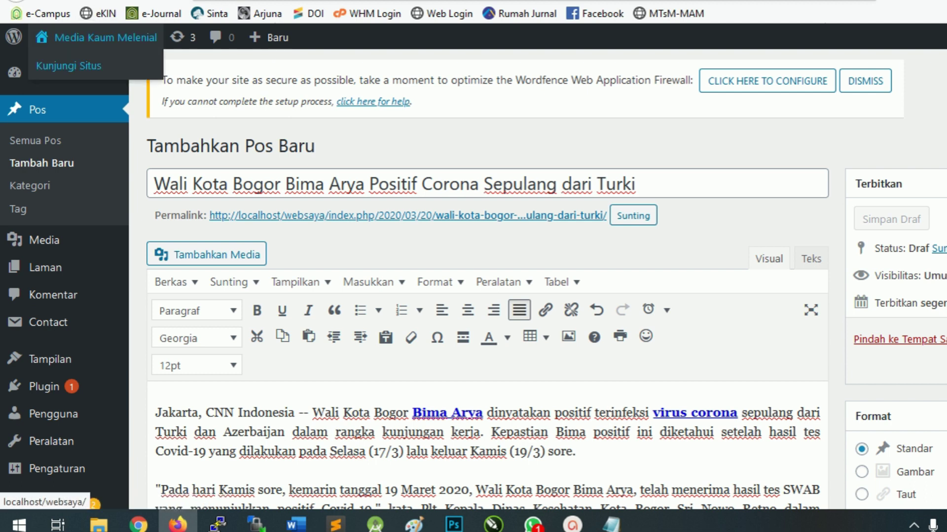
click(69, 65)
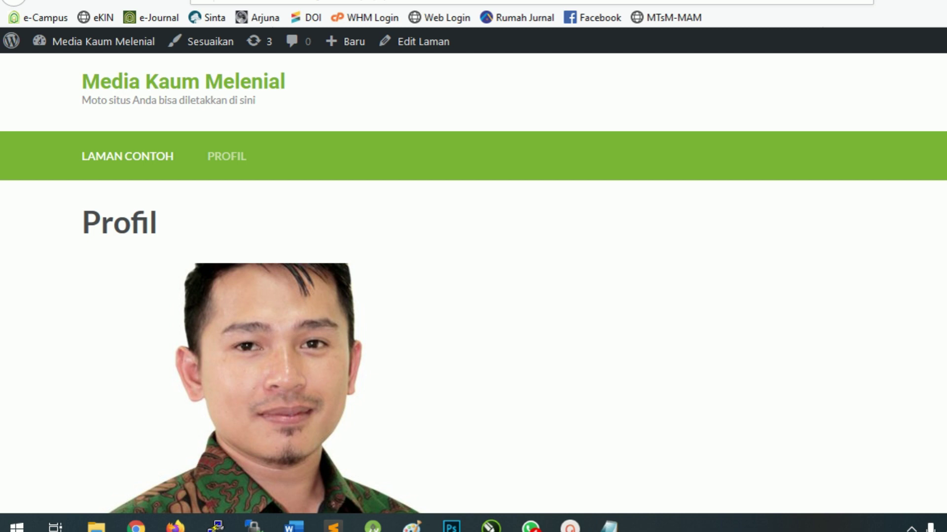
scroll(473, 288, down, 3)
scroll(474, 288, up, 3)
click(184, 81)
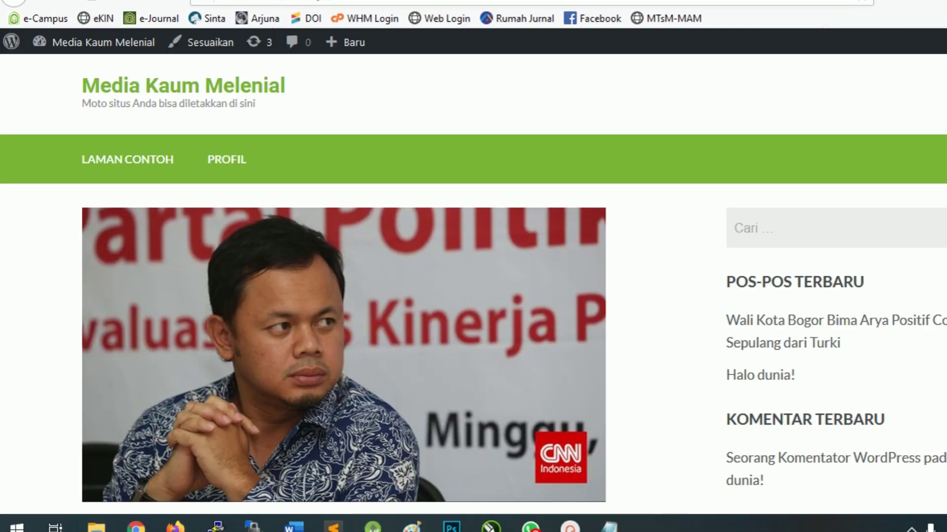
- Look over the news post's excerpt on the home page and open the full post
scroll(321, 237, down, 6)
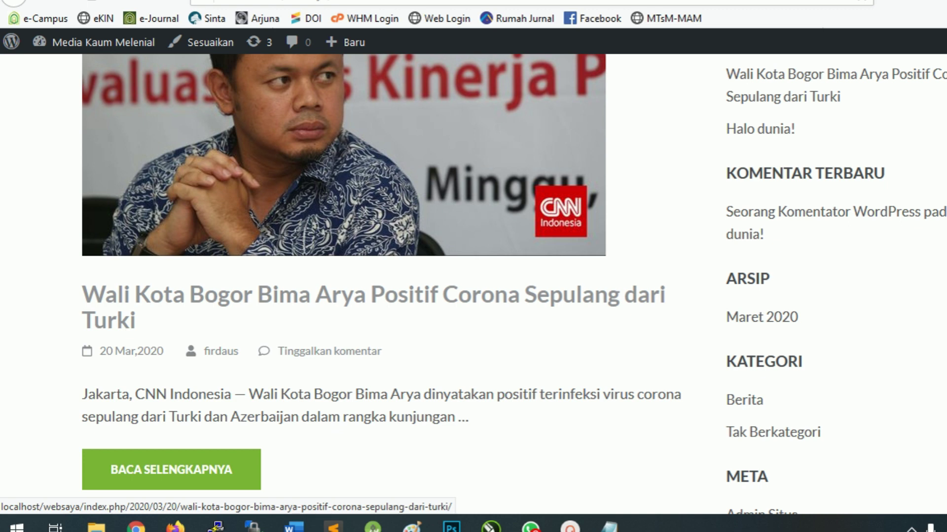
scroll(173, 305, down, 1)
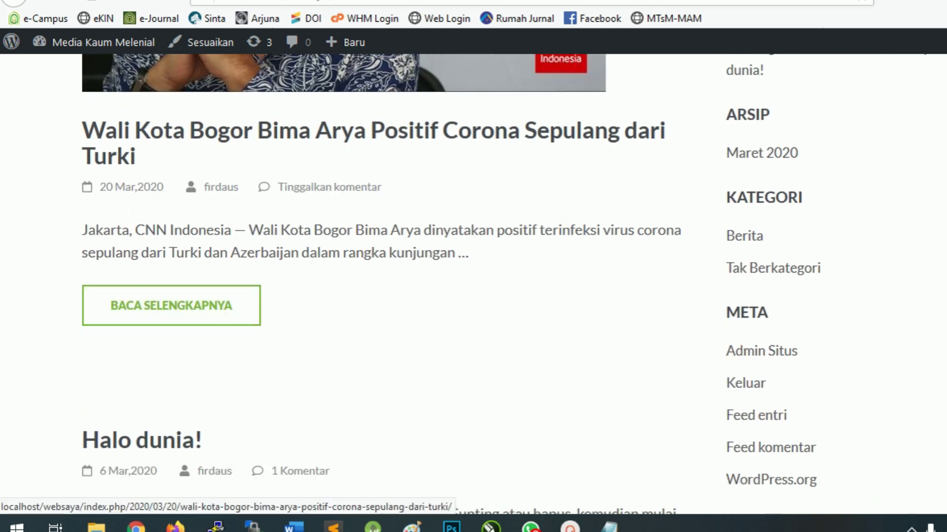
scroll(173, 306, up, 1)
scroll(173, 350, up, 1)
click(171, 386)
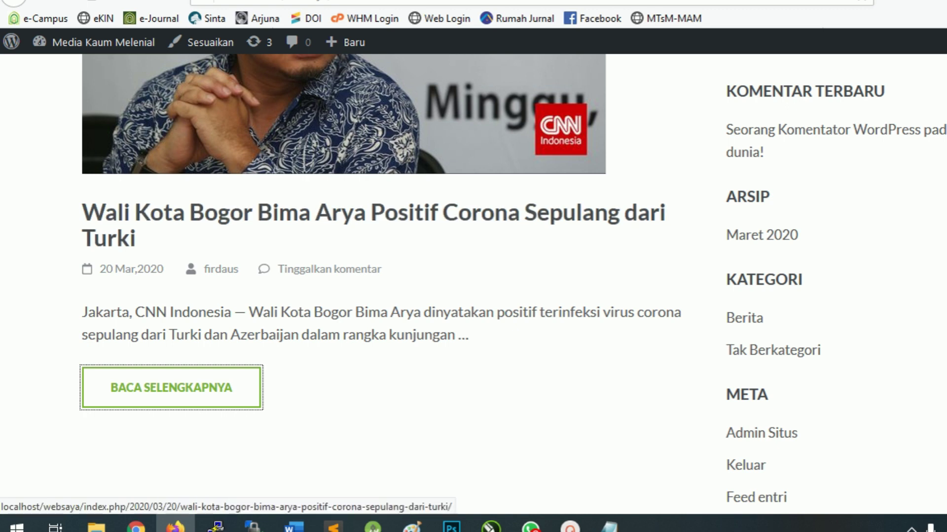
scroll(345, 277, up, 1)
scroll(296, 286, up, 2)
click(296, 285)
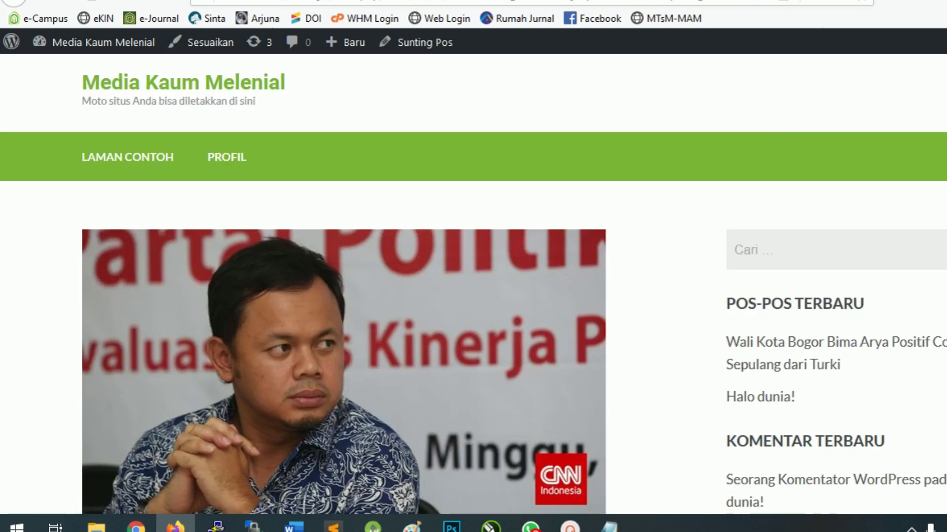
- Review the published post from its featured image down to the linked source line
scroll(295, 286, down, 3)
scroll(385, 283, down, 10)
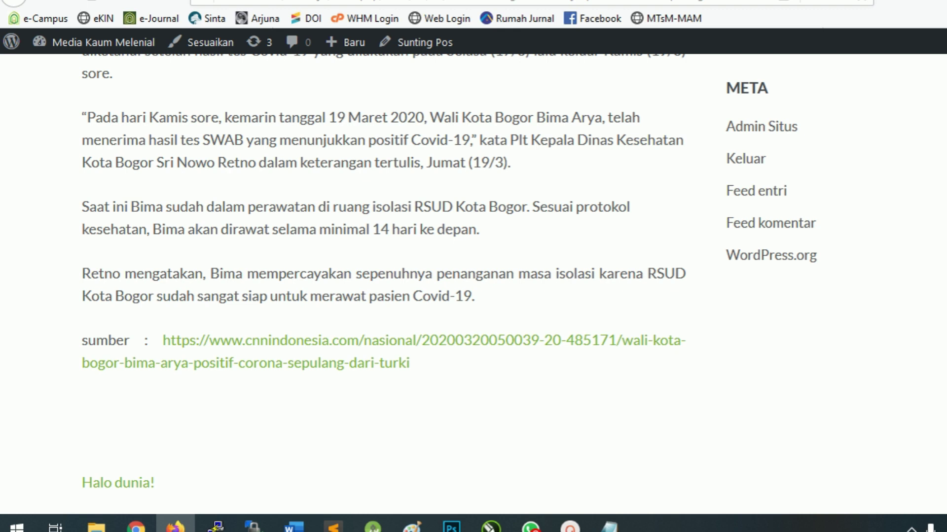
scroll(385, 283, up, 7)
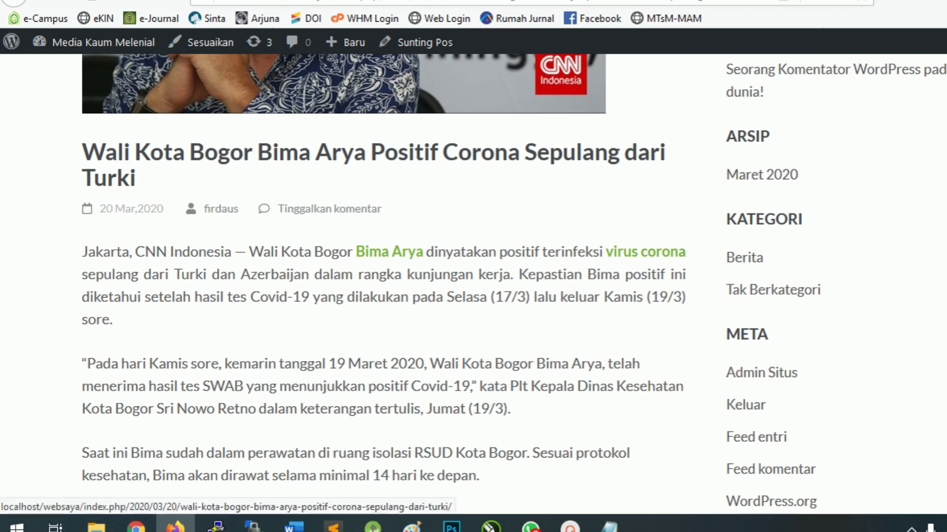
scroll(390, 256, down, 10)
scroll(384, 284, down, 5)
scroll(385, 283, up, 20)
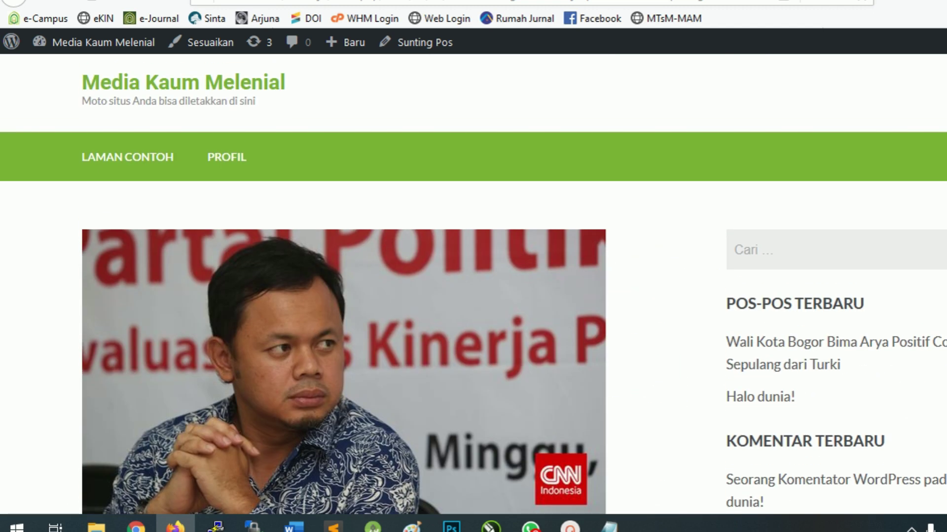
- Switch to the Notepad notes and highlight the PAGE /LAMAN, POST /POSTINGAN and CATEGORY / KATEGORI headings in turn
key(alt+Tab)
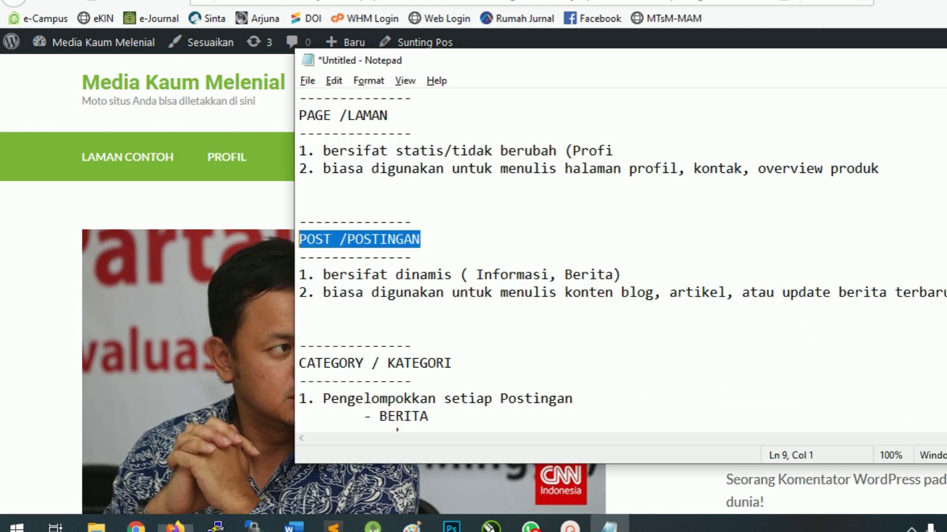
drag(391, 116, 299, 116)
drag(423, 240, 315, 240)
drag(451, 364, 299, 363)
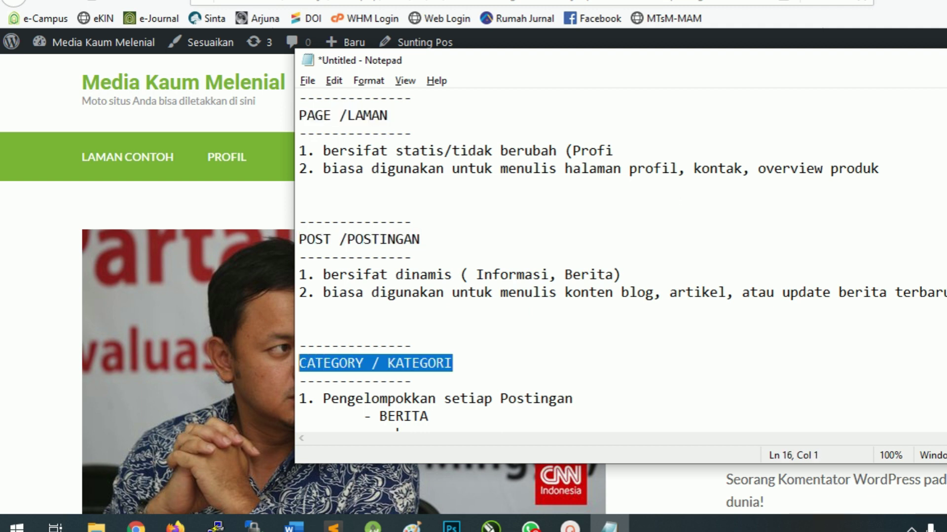
- Switch back to the browser, look over the published post and return to the site's home page
key(alt+Tab)
scroll(473, 286, down, 1)
scroll(473, 286, down, 4)
scroll(474, 286, up, 5)
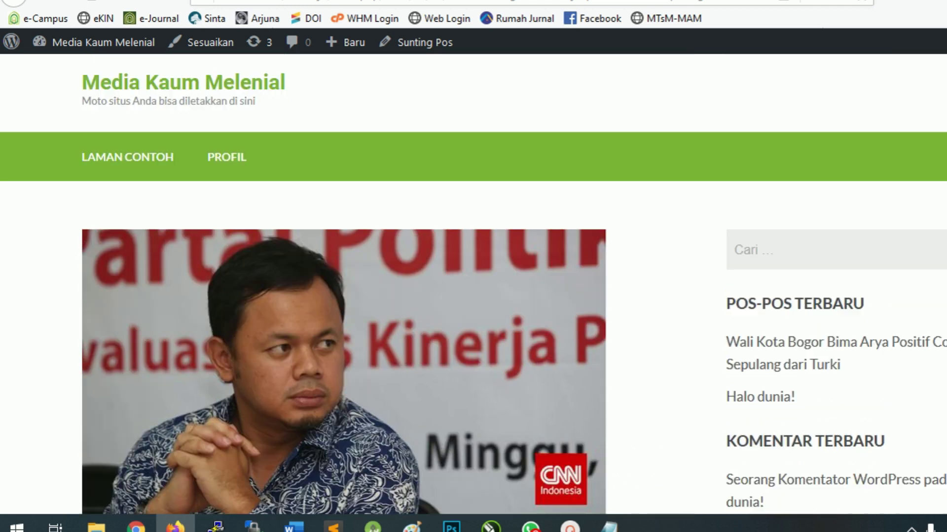
click(184, 82)
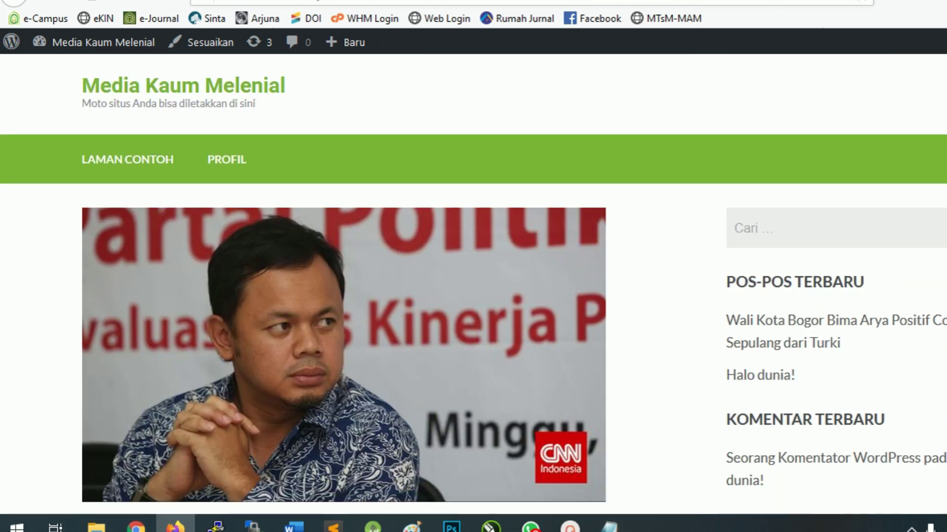
- Bring the Notepad notes forward and highlight the POST /POSTINGAN and CATEGORY / KATEGORI headings again
key(alt+Tab)
drag(300, 133, 300, 134)
click(420, 240)
drag(420, 239, 299, 240)
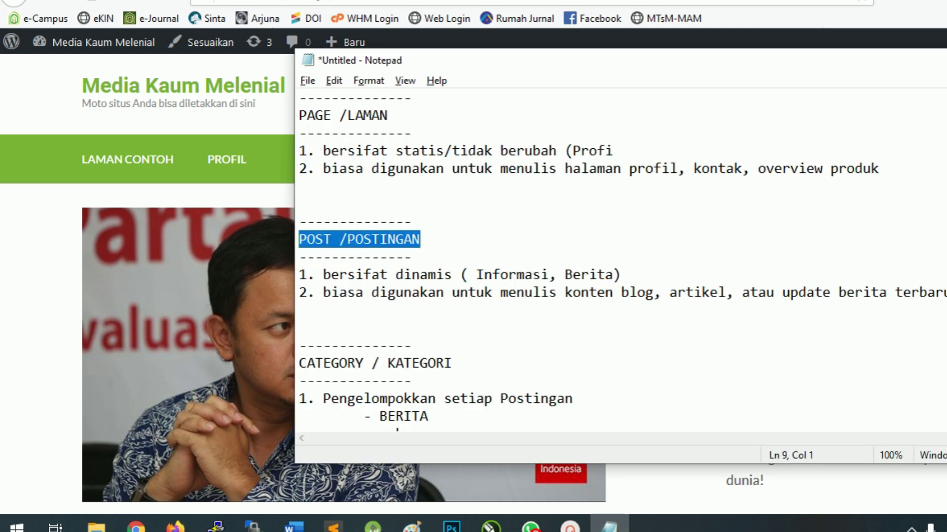
drag(452, 364, 299, 364)
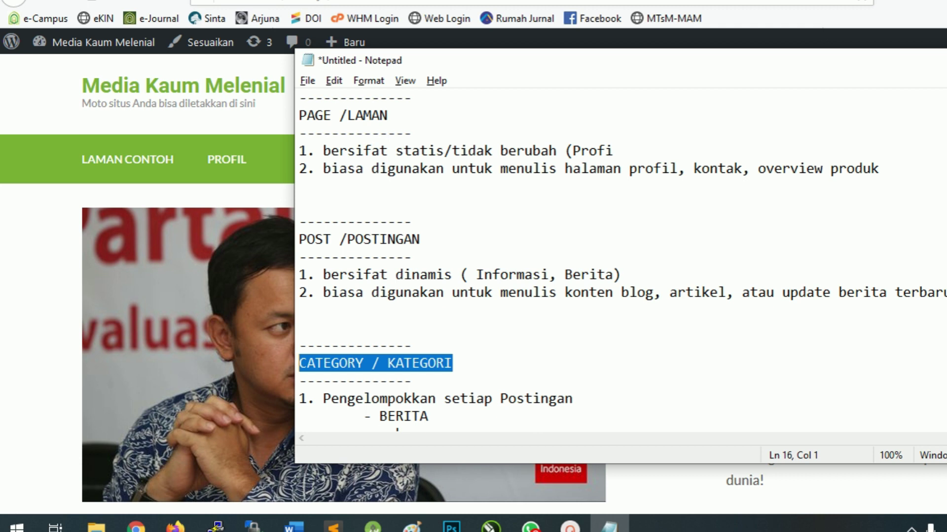
- Return to the browser and look over the news post's excerpt and the category list on the home page
scroll(621, 265, down, 1)
scroll(622, 265, up, 1)
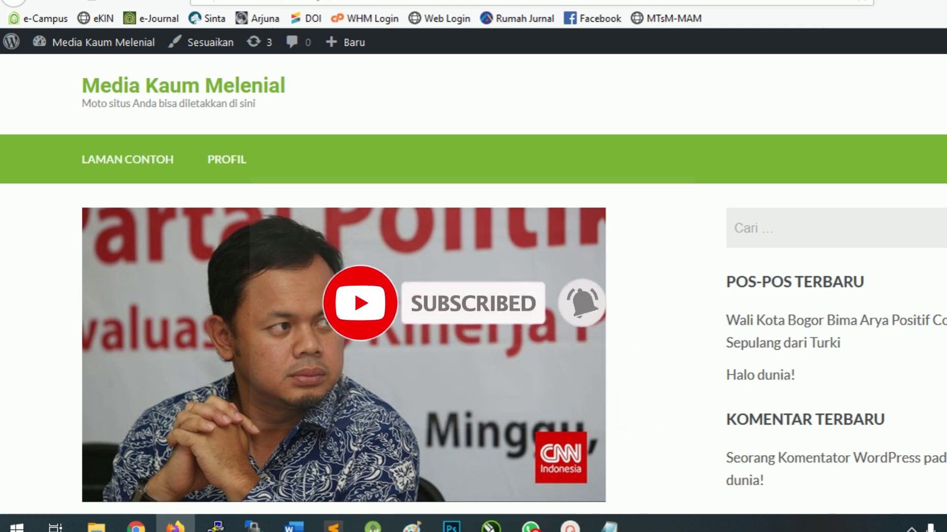
scroll(473, 284, down, 2)
scroll(473, 284, down, 5)
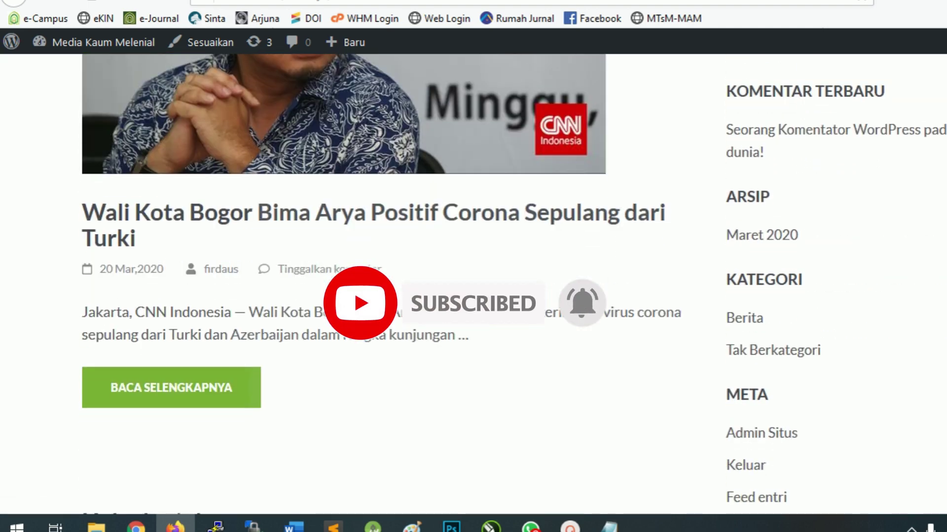